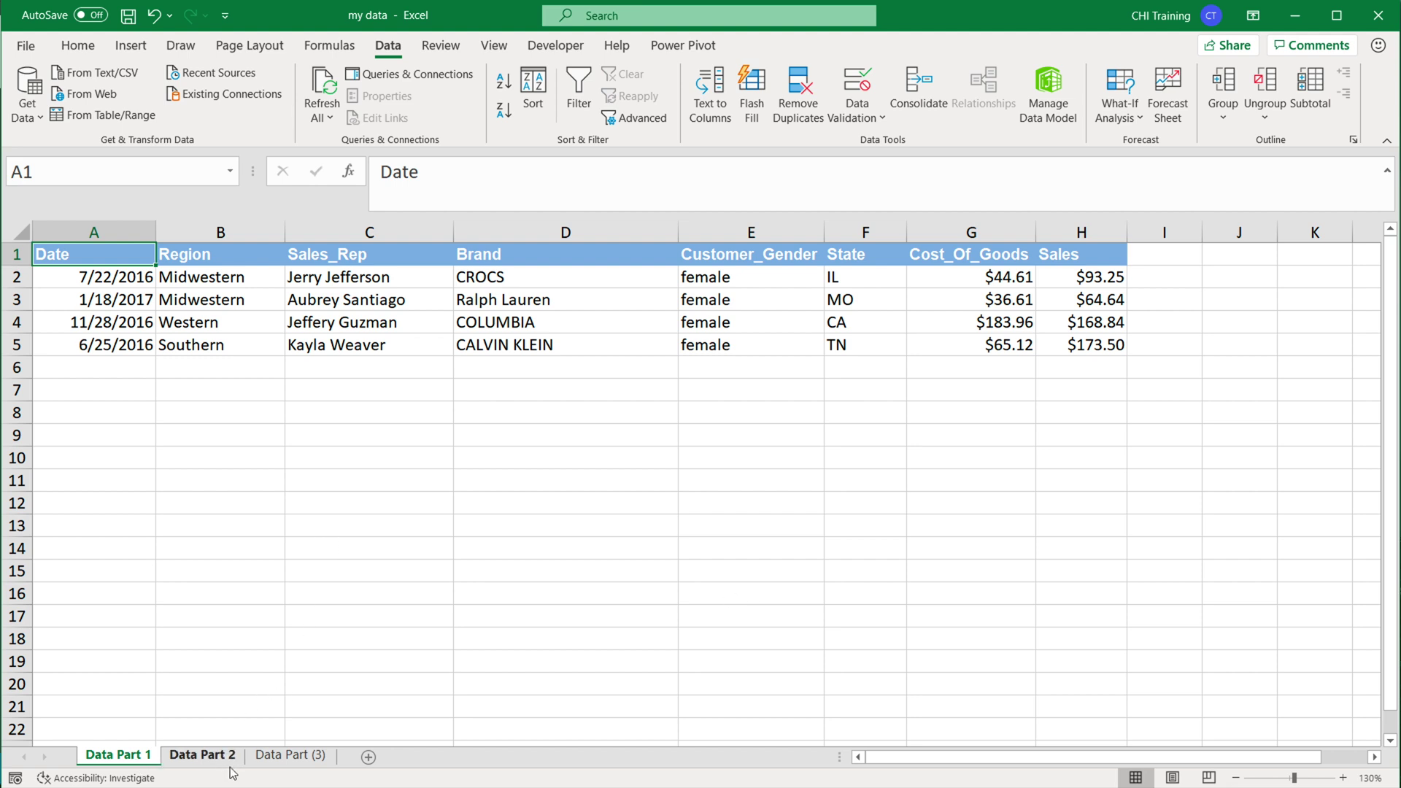
# Look through the Data Part 1, Data Part 2 and Data Part (3) sheets of the workbook.
pyautogui.click(208, 756)
pyautogui.click(290, 756)
pyautogui.click(203, 756)
pyautogui.click(118, 756)
pyautogui.click(25, 47)
pyautogui.click(251, 210)
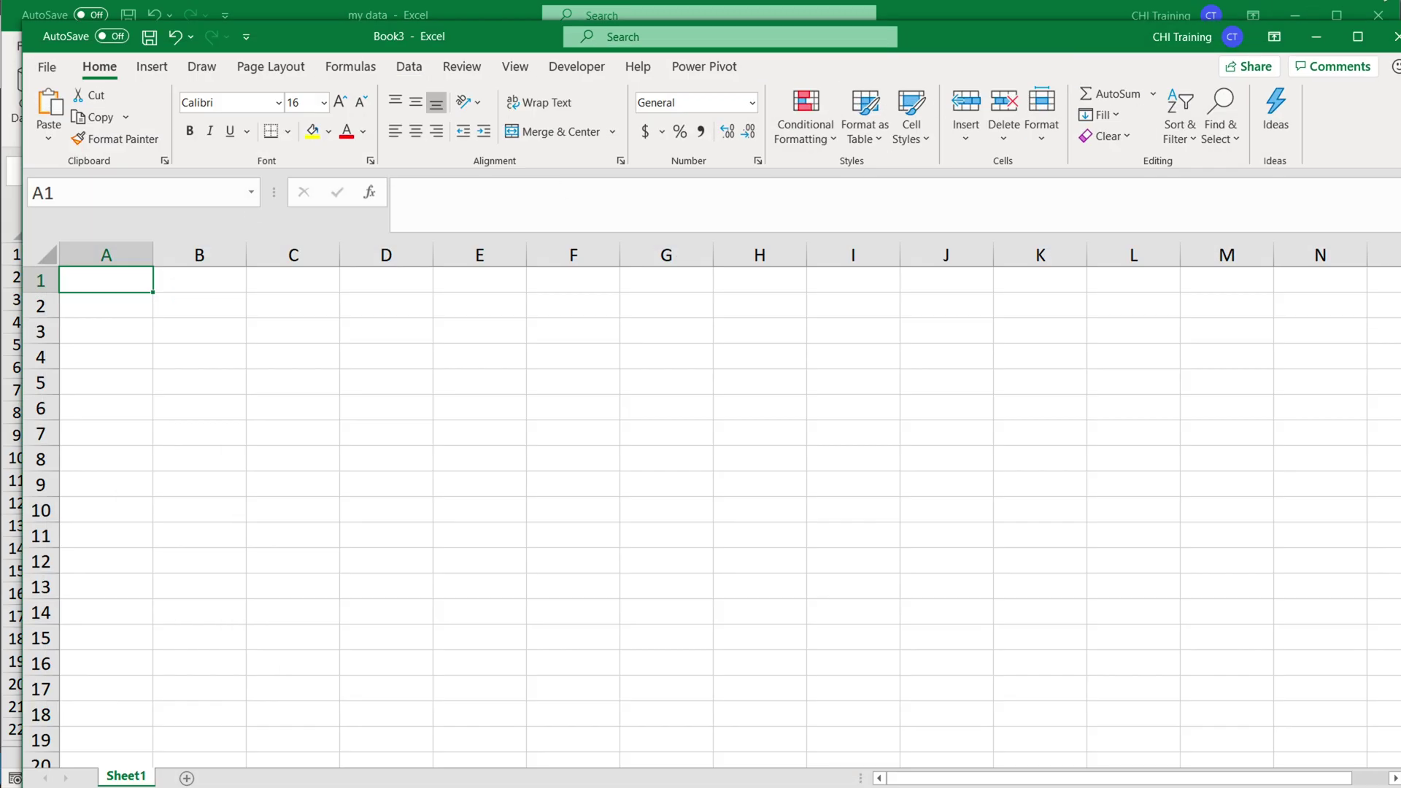
pyautogui.click(1395, 43)
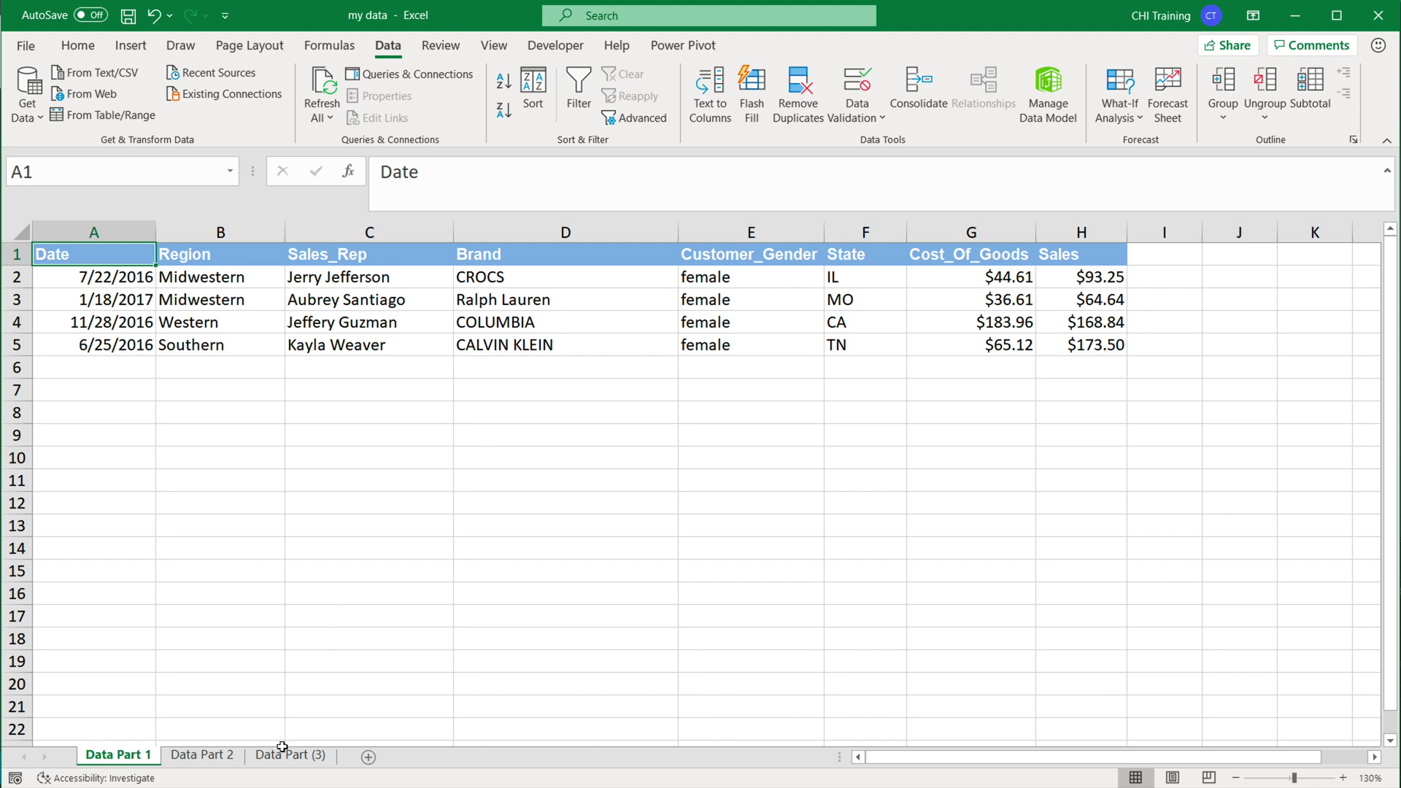
# Compare the column layouts of the Data Part 1, Data Part 2 and Data Part (3) sheets.
pyautogui.click(192, 758)
pyautogui.click(257, 760)
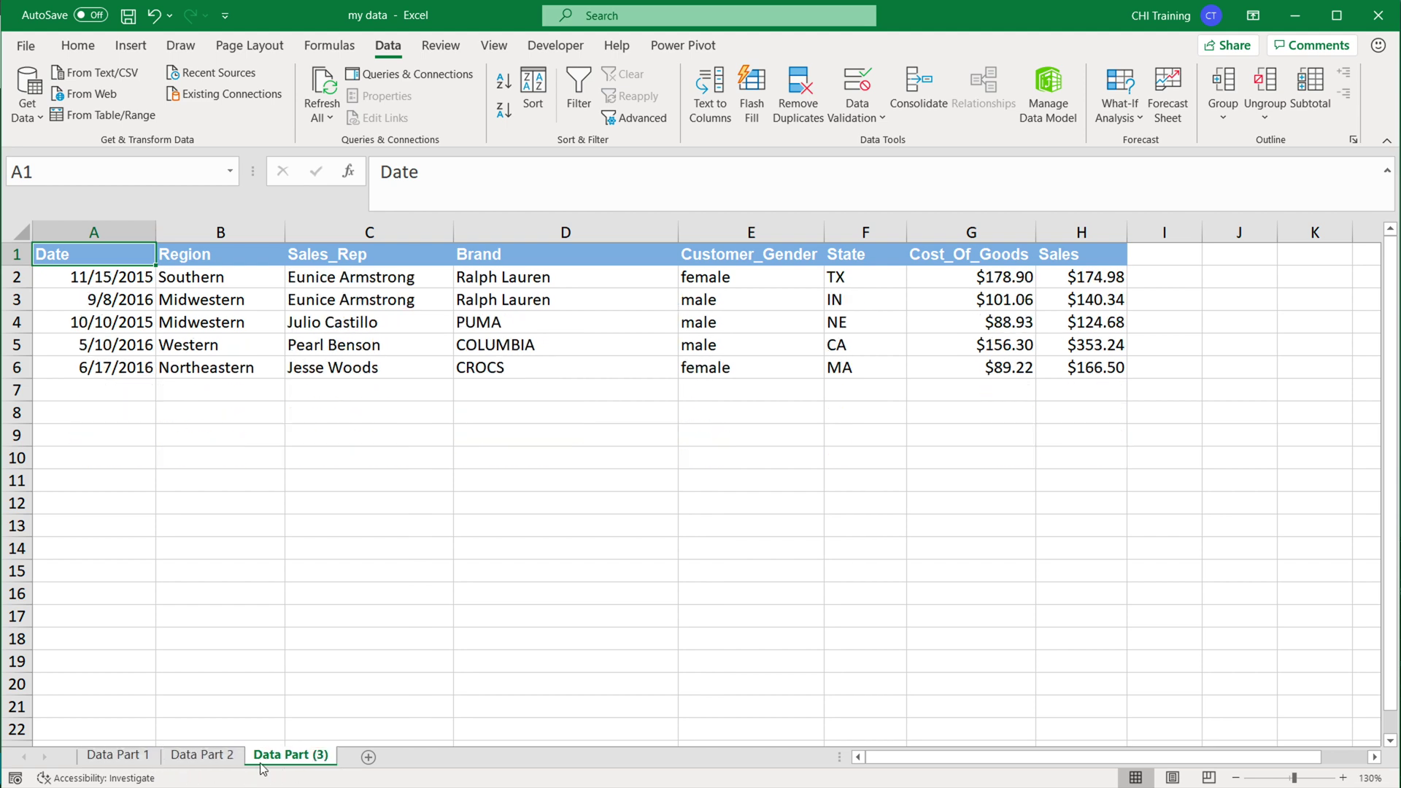
pyautogui.click(144, 761)
pyautogui.click(240, 762)
pyautogui.click(255, 759)
pyautogui.click(175, 761)
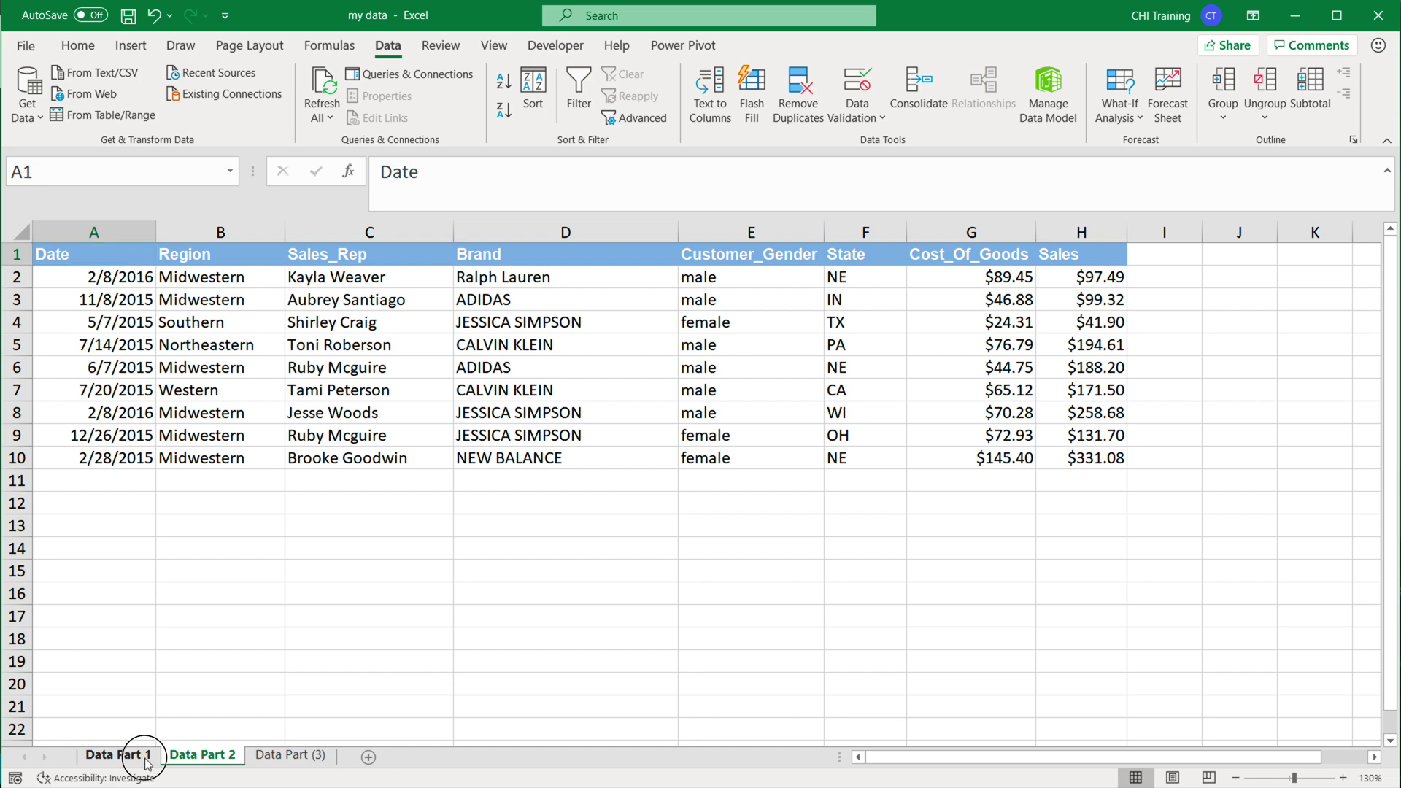
pyautogui.click(145, 758)
# Delete the Brand column from the Data Part 2 sheet.
pyautogui.click(195, 764)
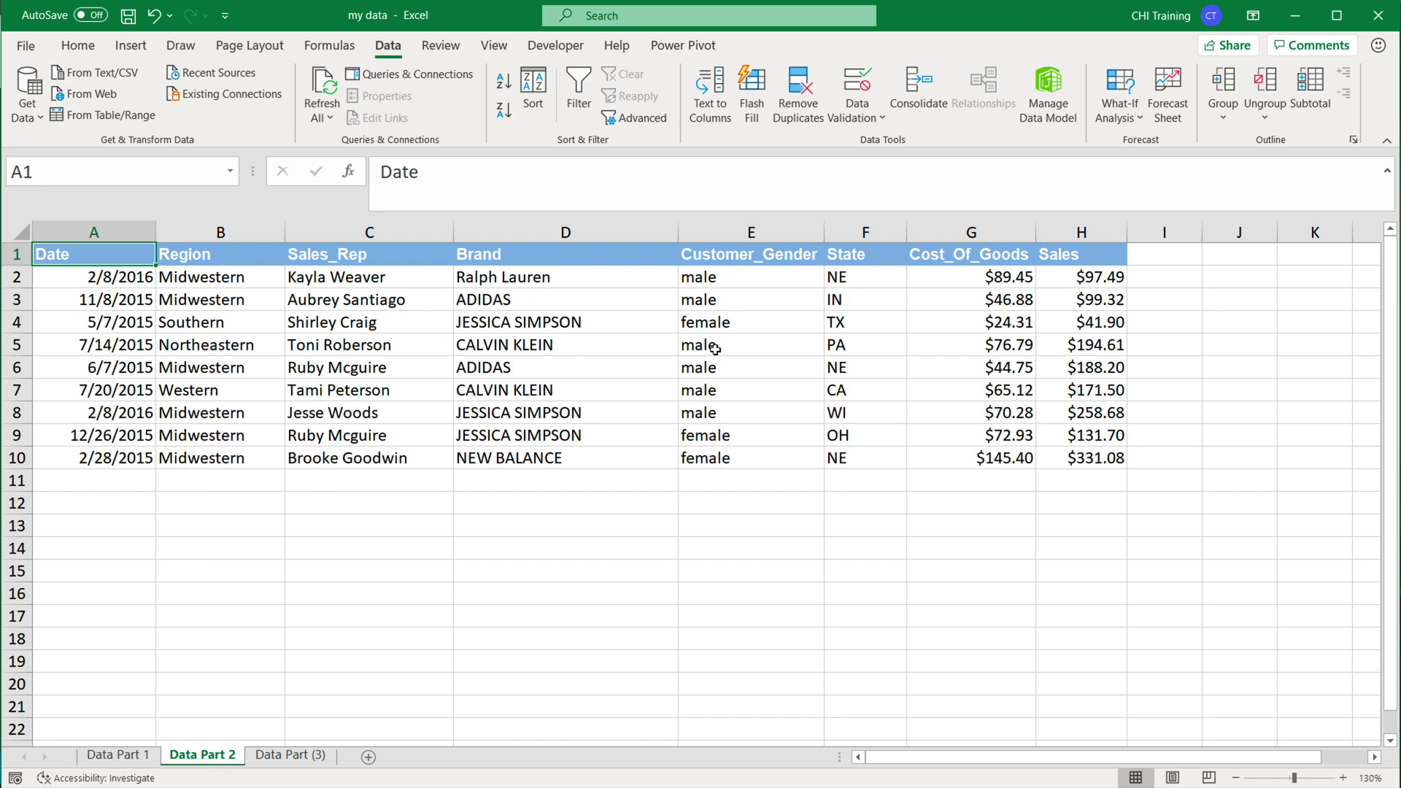
pyautogui.click(751, 227)
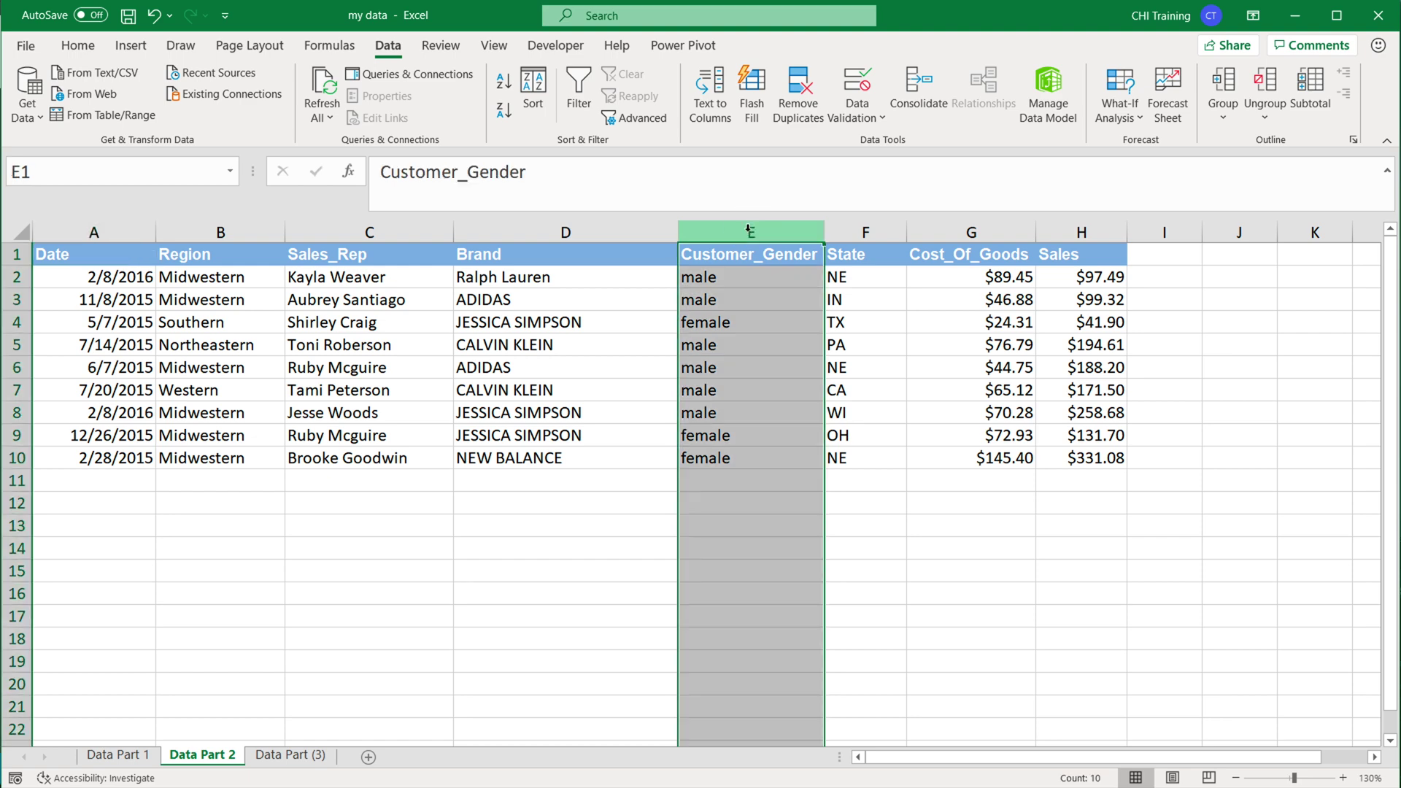
pyautogui.rightClick(583, 233)
pyautogui.click(635, 413)
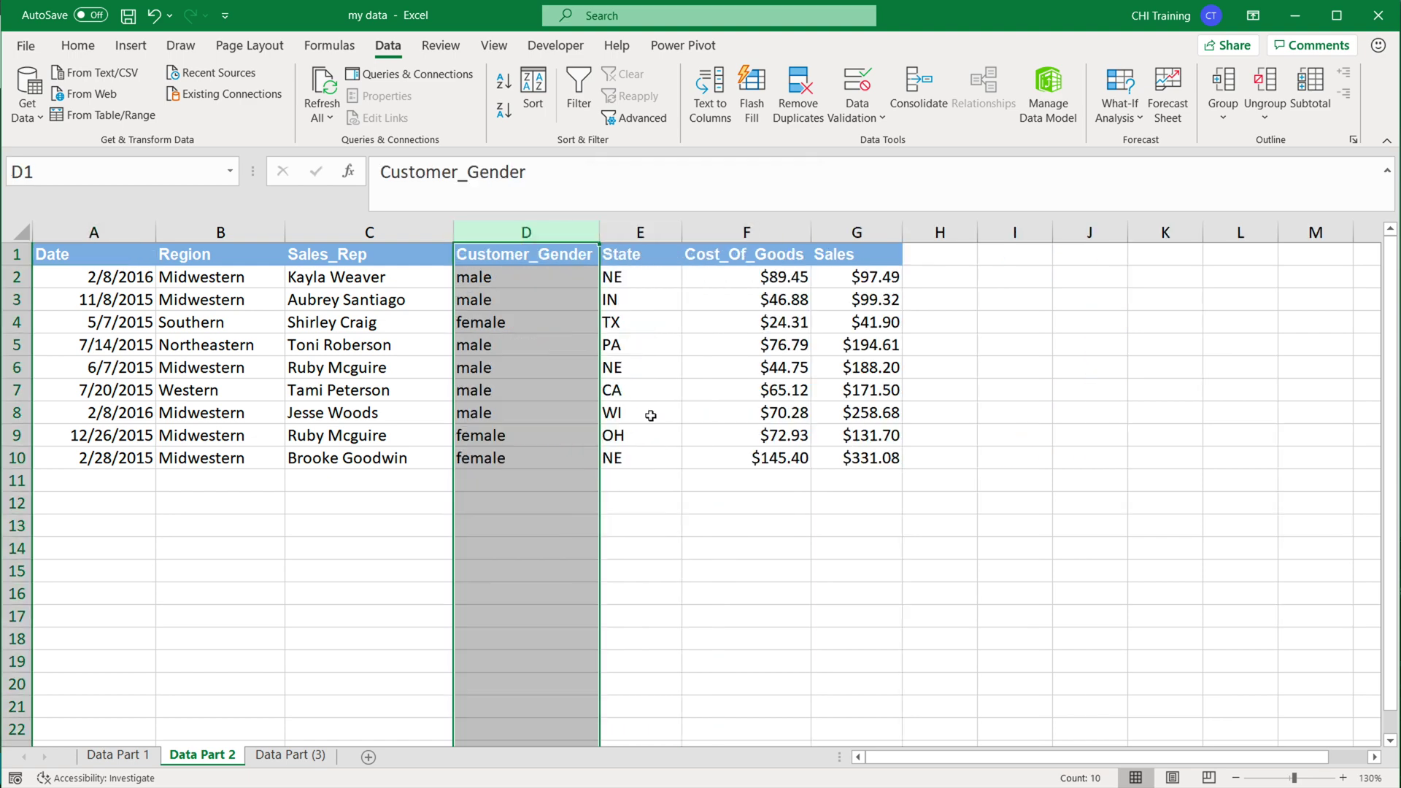
pyautogui.click(426, 321)
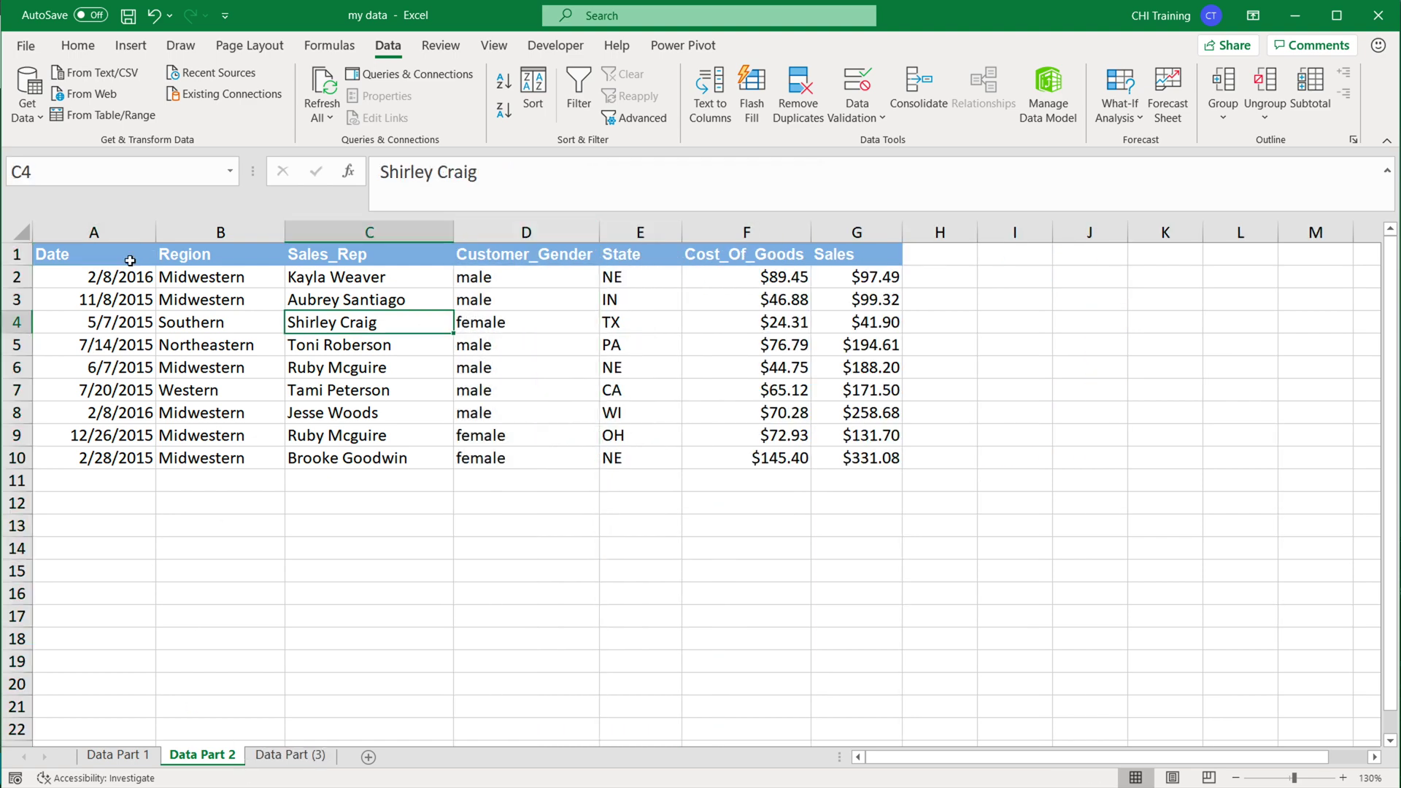
# Move the Cost_Of_Goods column after the Sales column on the Data Part (3) sheet.
pyautogui.click(120, 755)
pyautogui.click(281, 755)
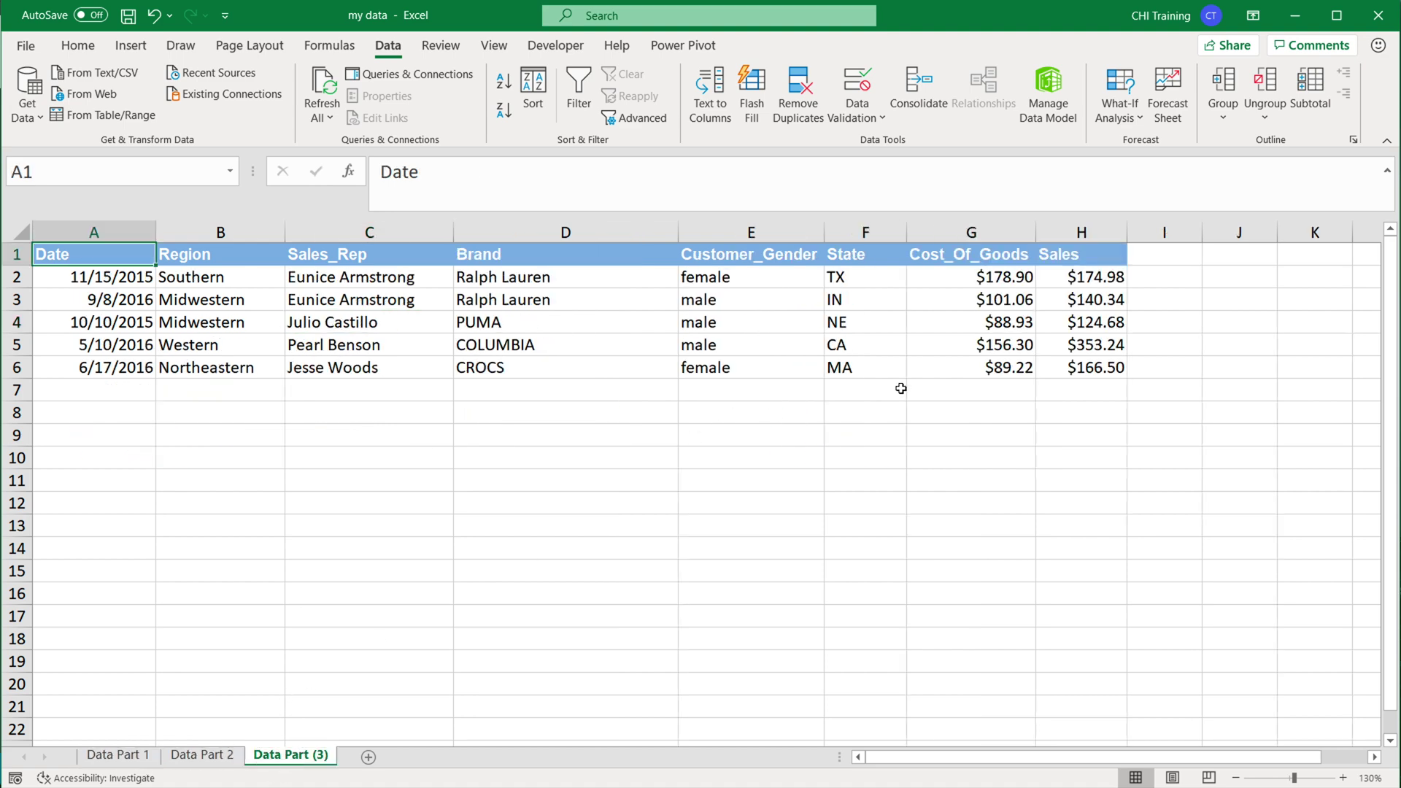
pyautogui.click(993, 232)
pyautogui.rightClick(979, 232)
pyautogui.click(1062, 247)
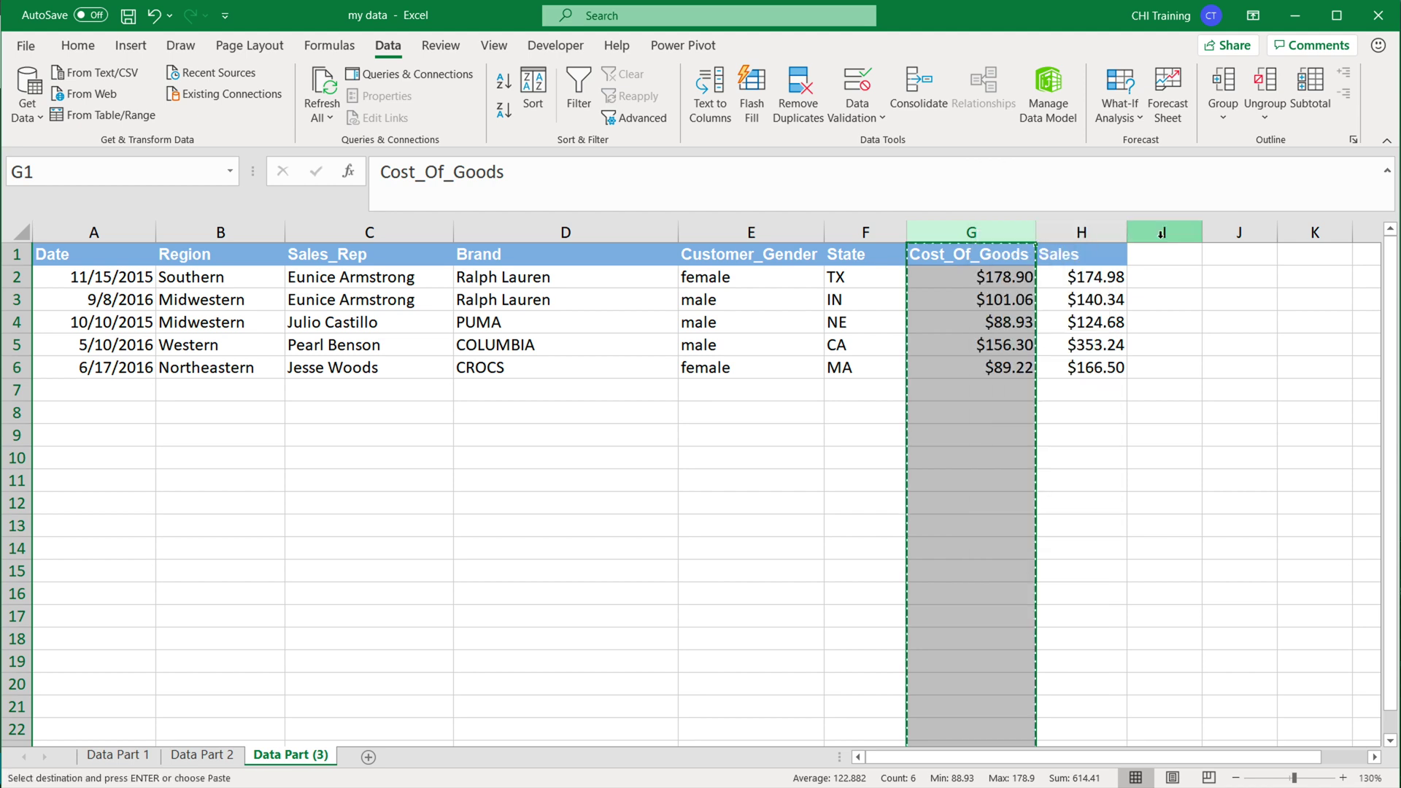
pyautogui.click(1164, 232)
pyautogui.rightClick(1164, 233)
pyautogui.click(1231, 389)
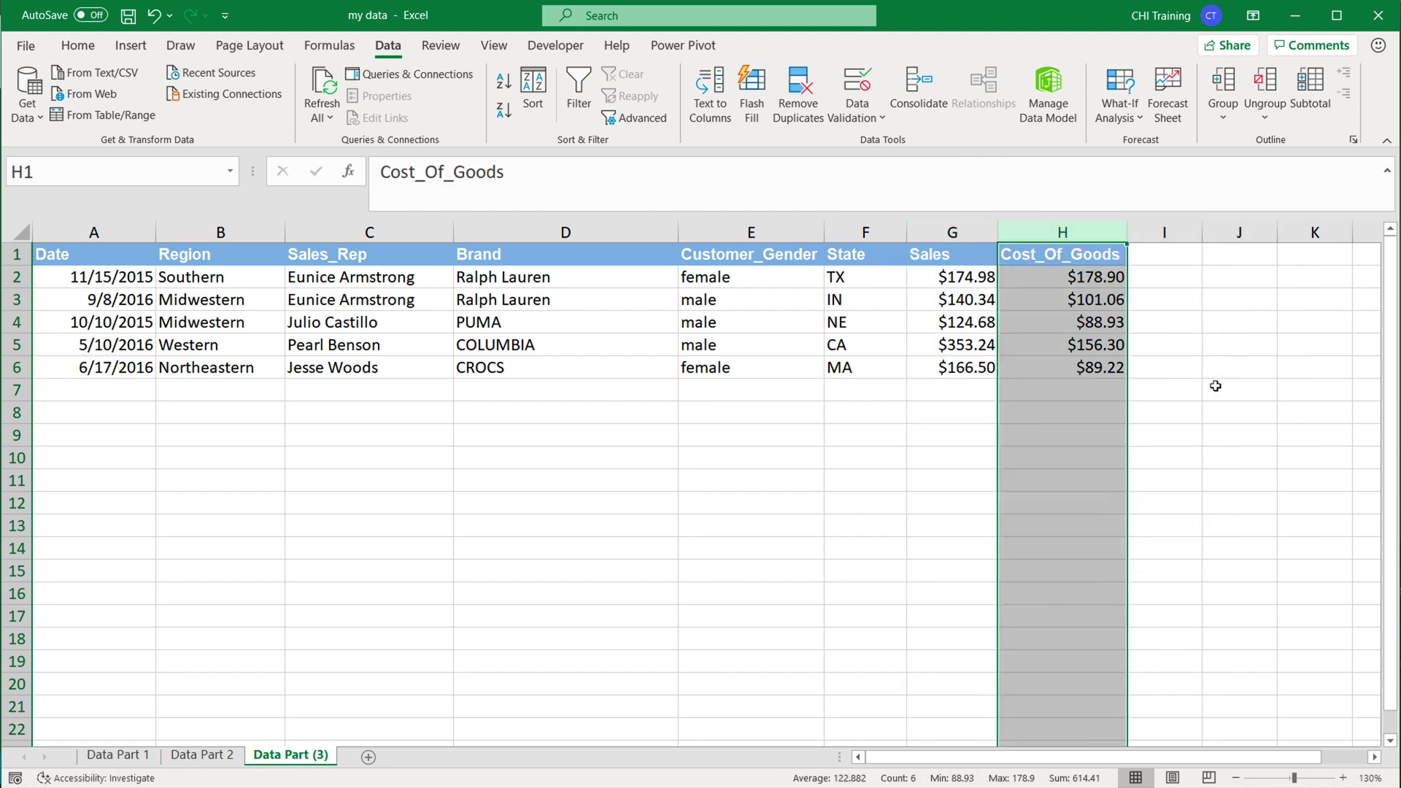
pyautogui.click(952, 299)
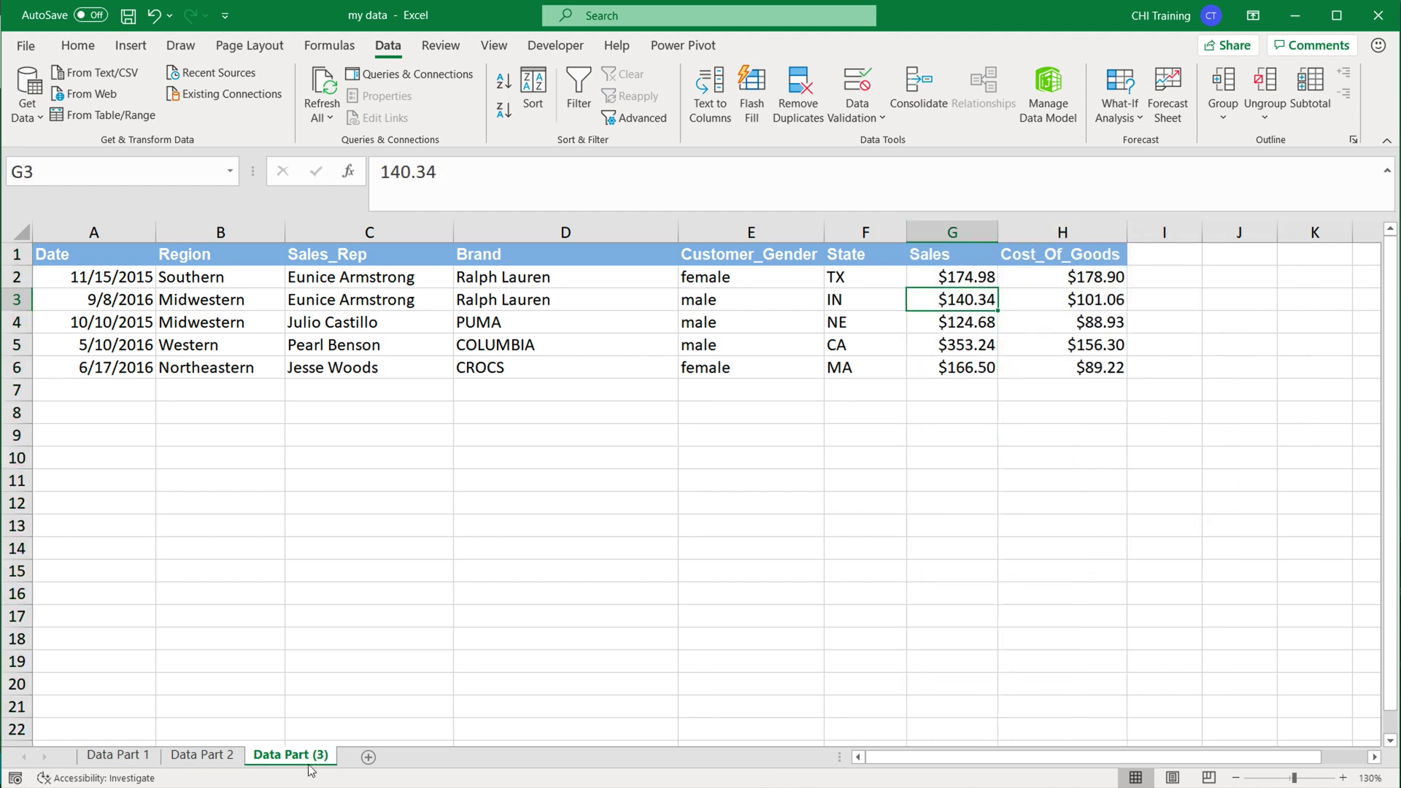
# Review the Data Part 1 sheet and the Sales_Rep and Brand headers on the Data Part (3) sheet.
pyautogui.click(119, 755)
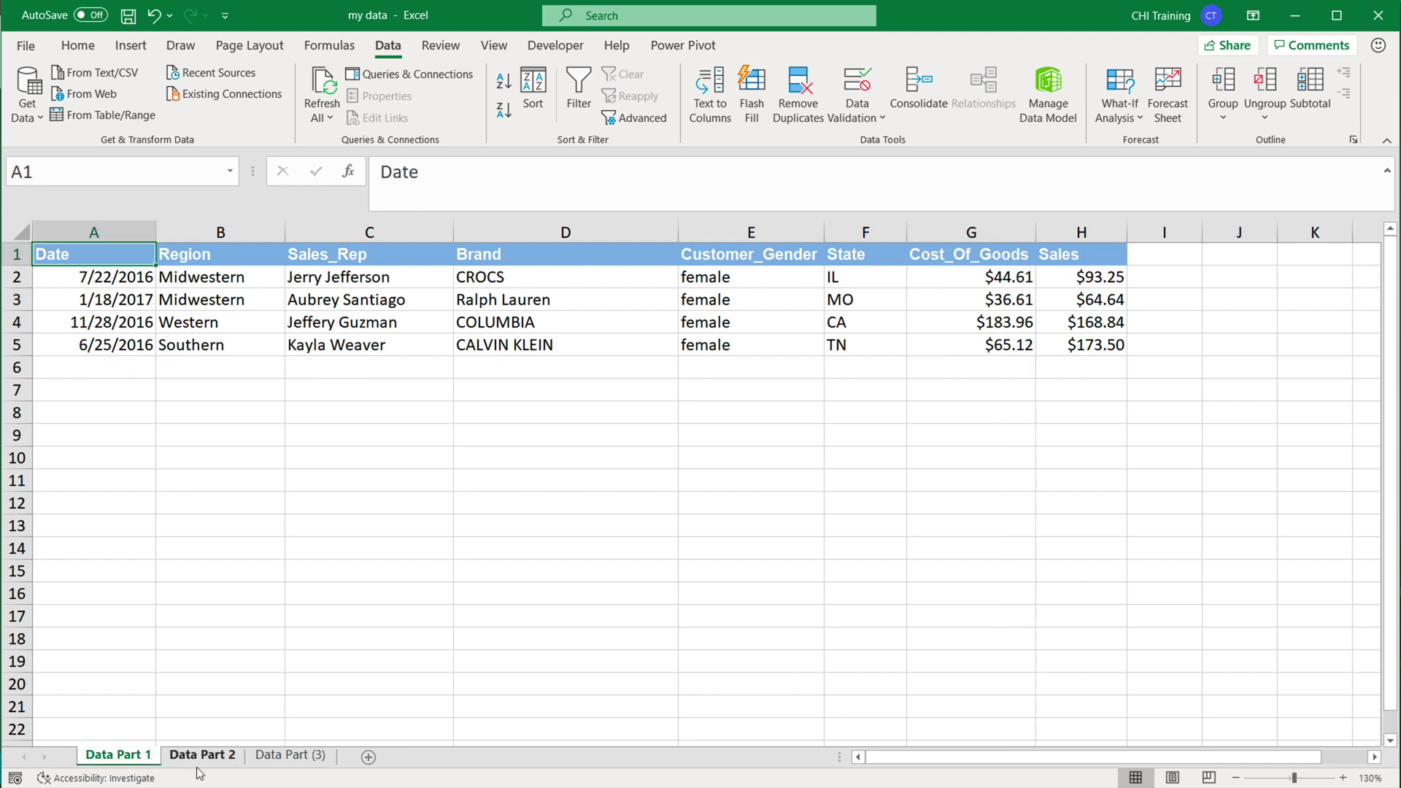
pyautogui.click(294, 756)
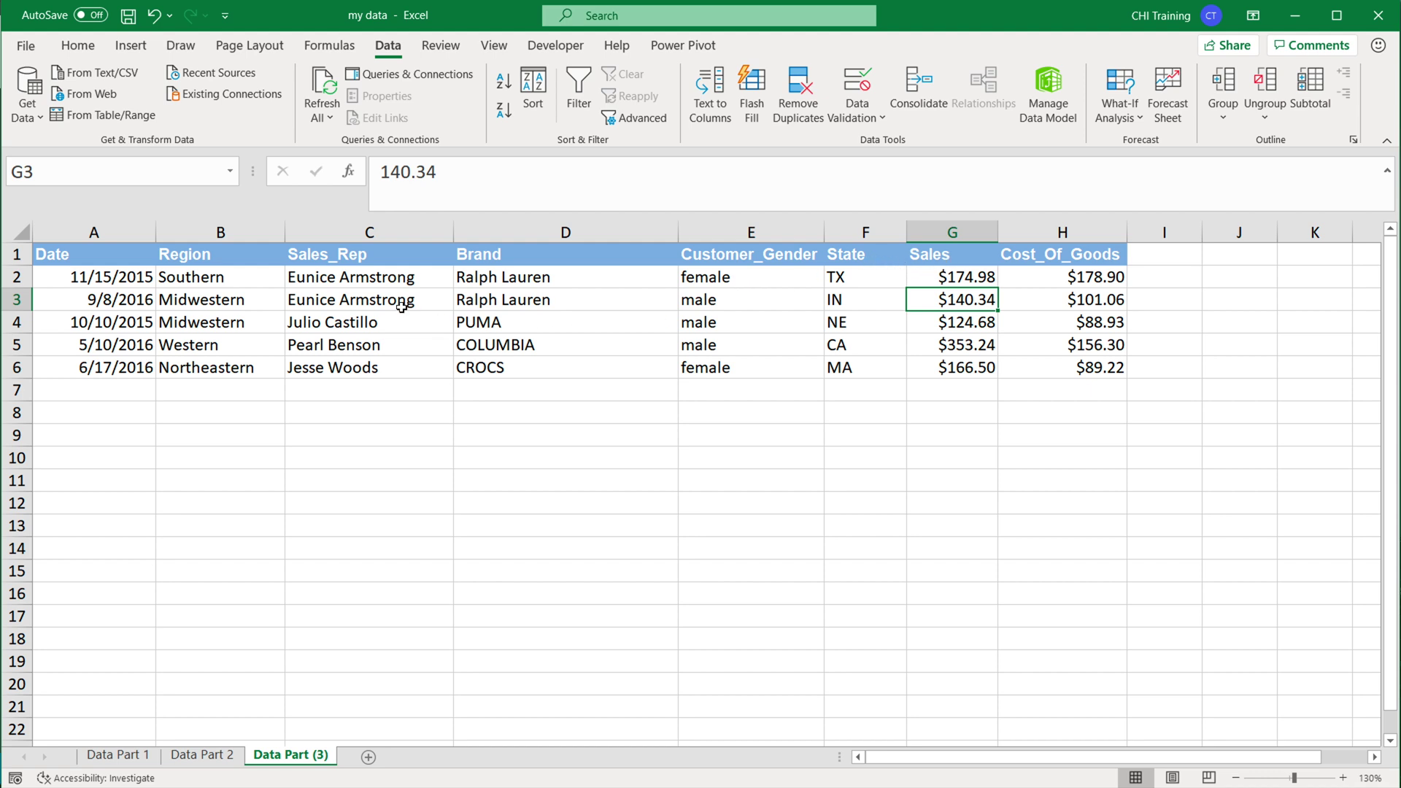
pyautogui.click(355, 253)
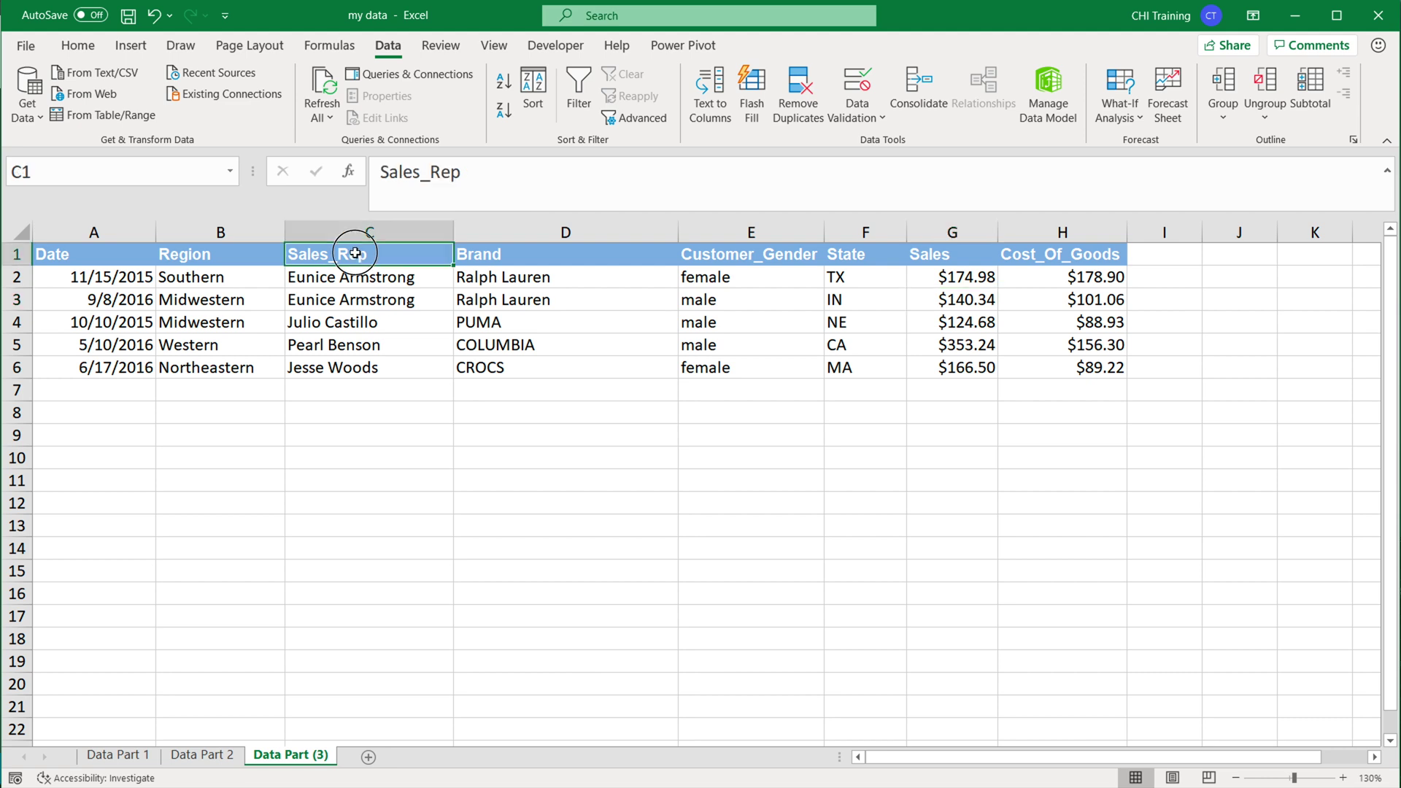
pyautogui.click(536, 254)
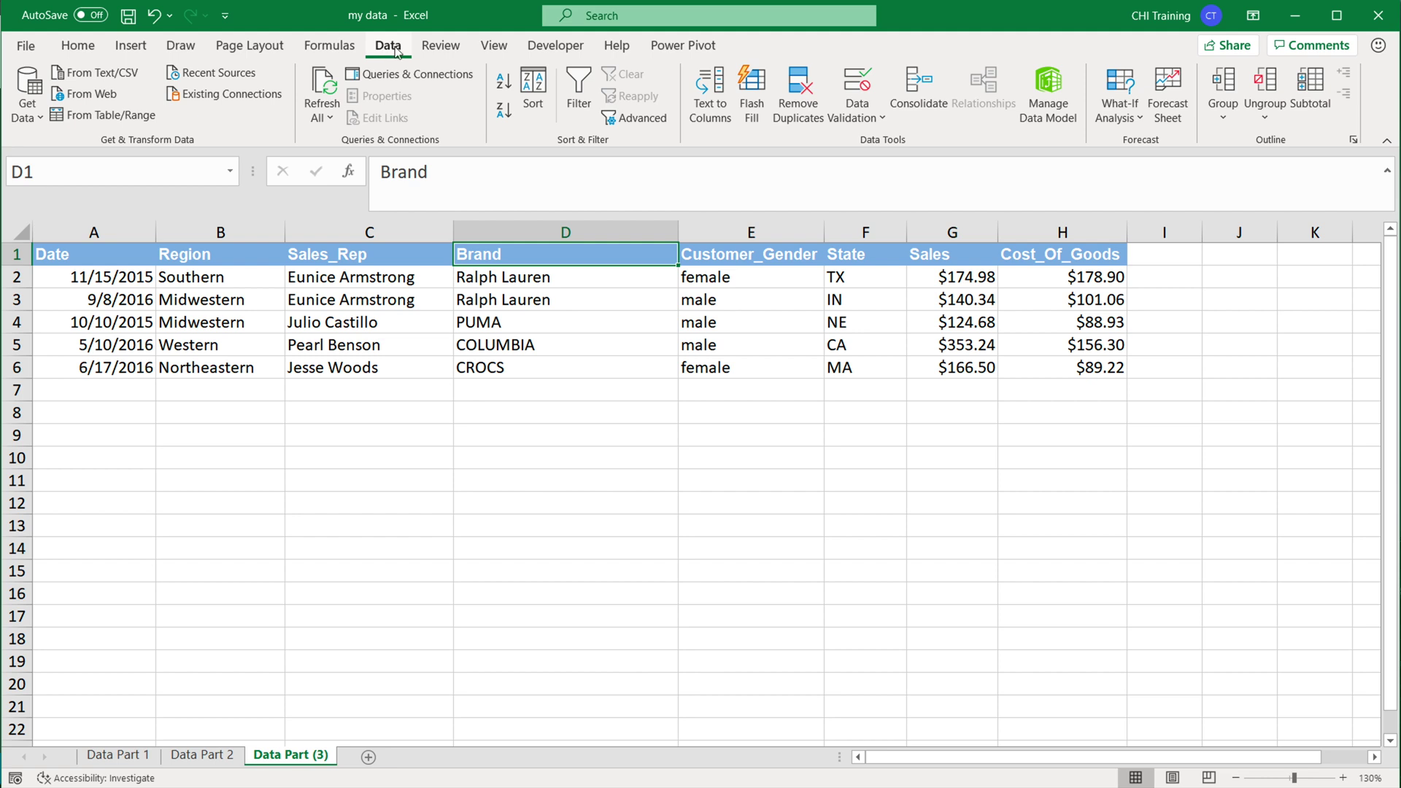
# Import the my data workbook from the Excel Data folder as a data source.
pyautogui.click(78, 47)
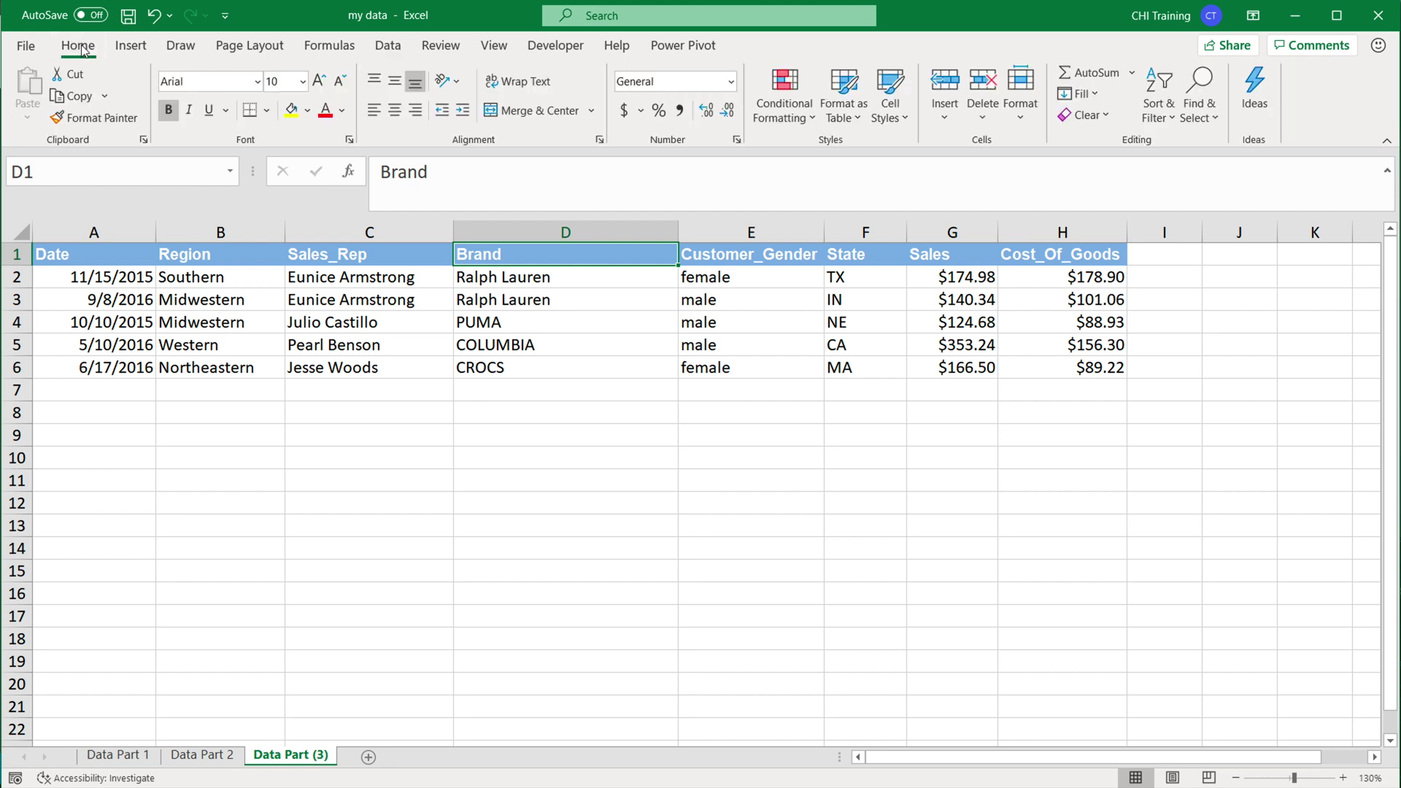
pyautogui.click(388, 46)
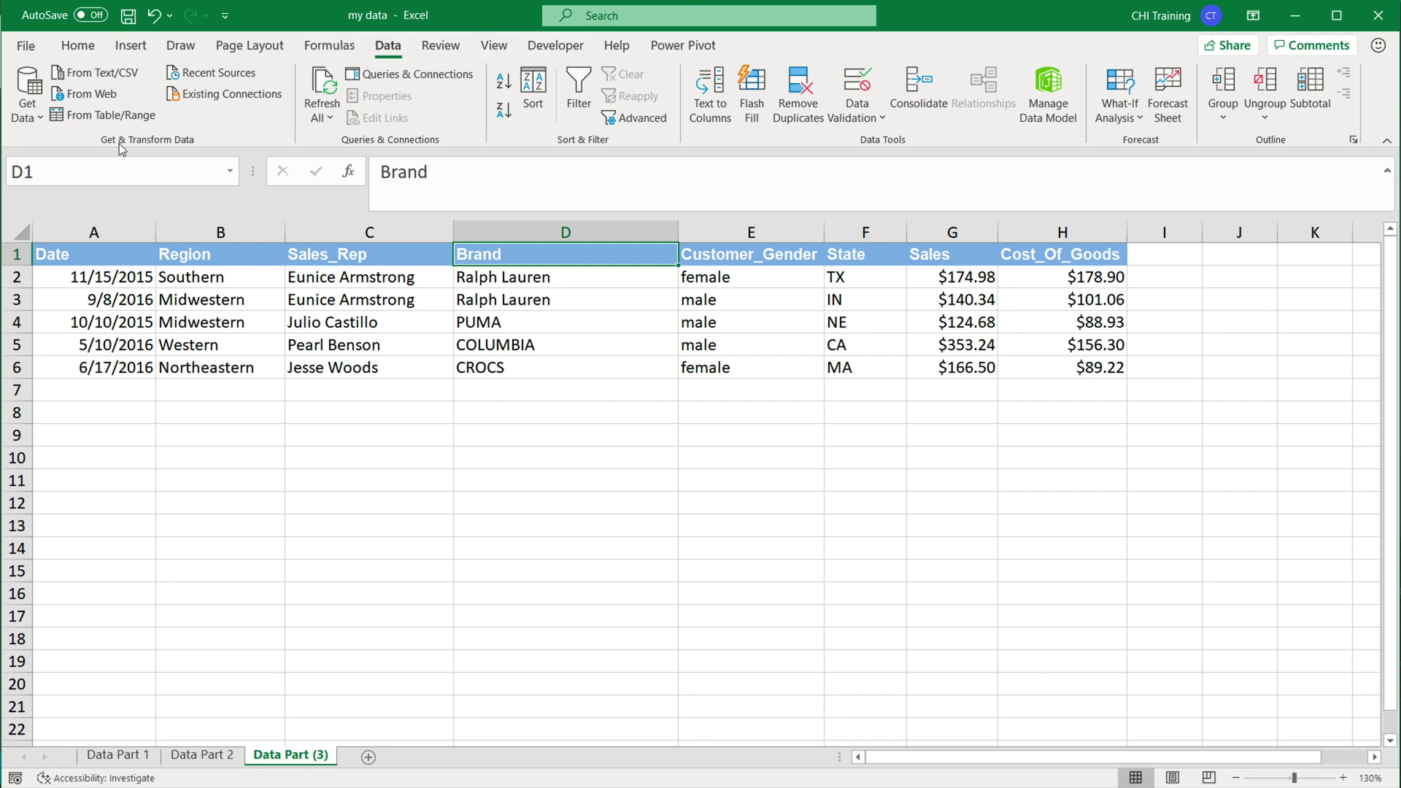
pyautogui.click(27, 123)
pyautogui.moveTo(135, 161)
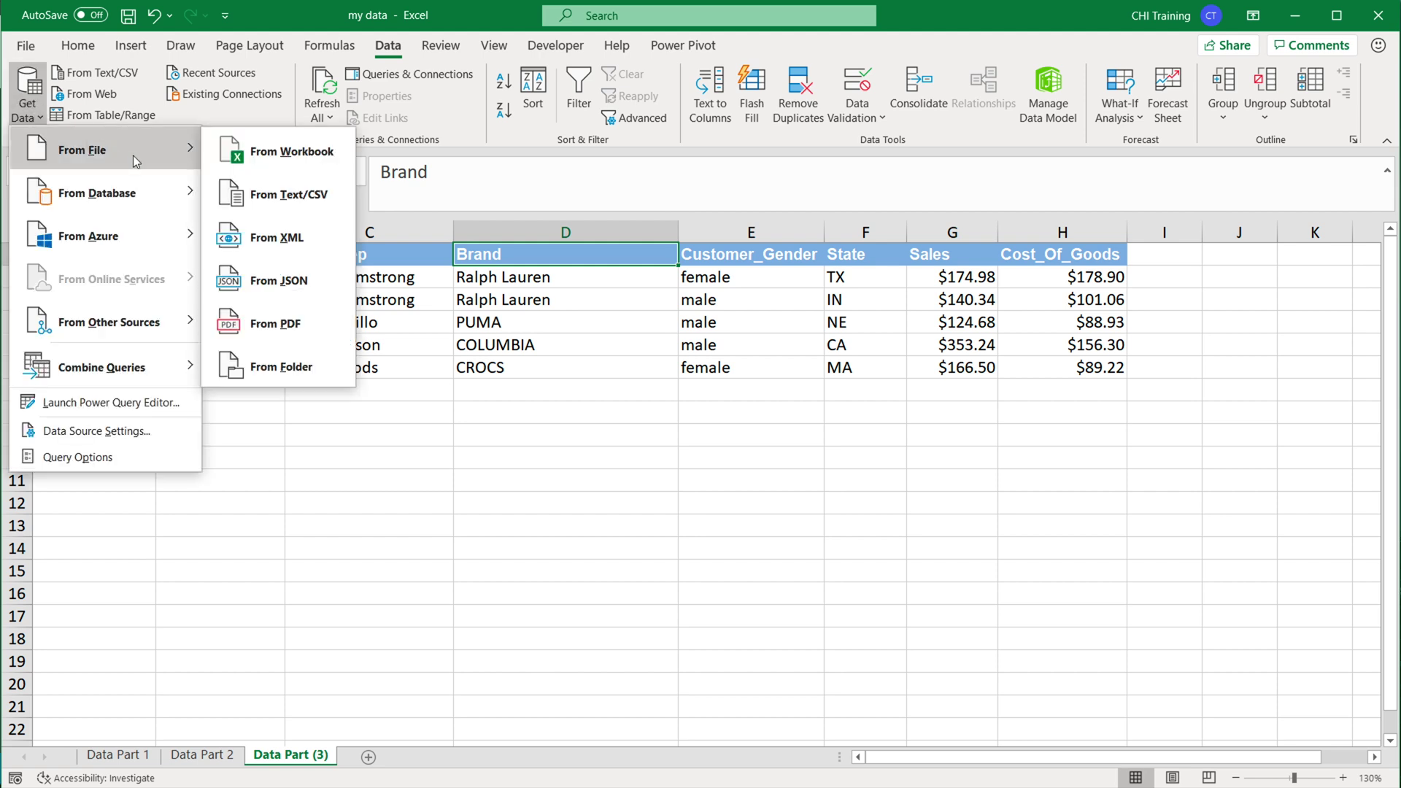
pyautogui.click(270, 154)
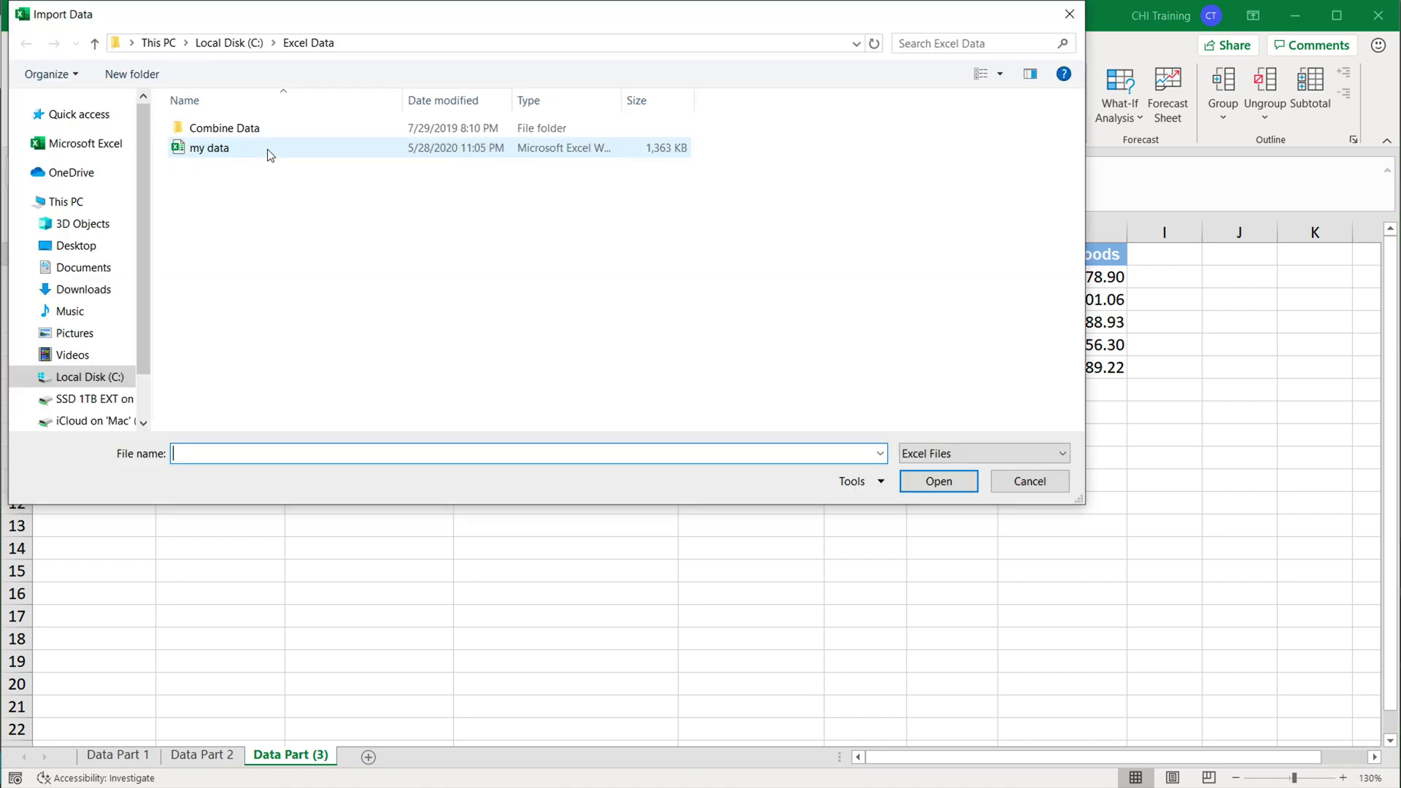
pyautogui.moveTo(235, 20); pyautogui.dragTo(599, 251)
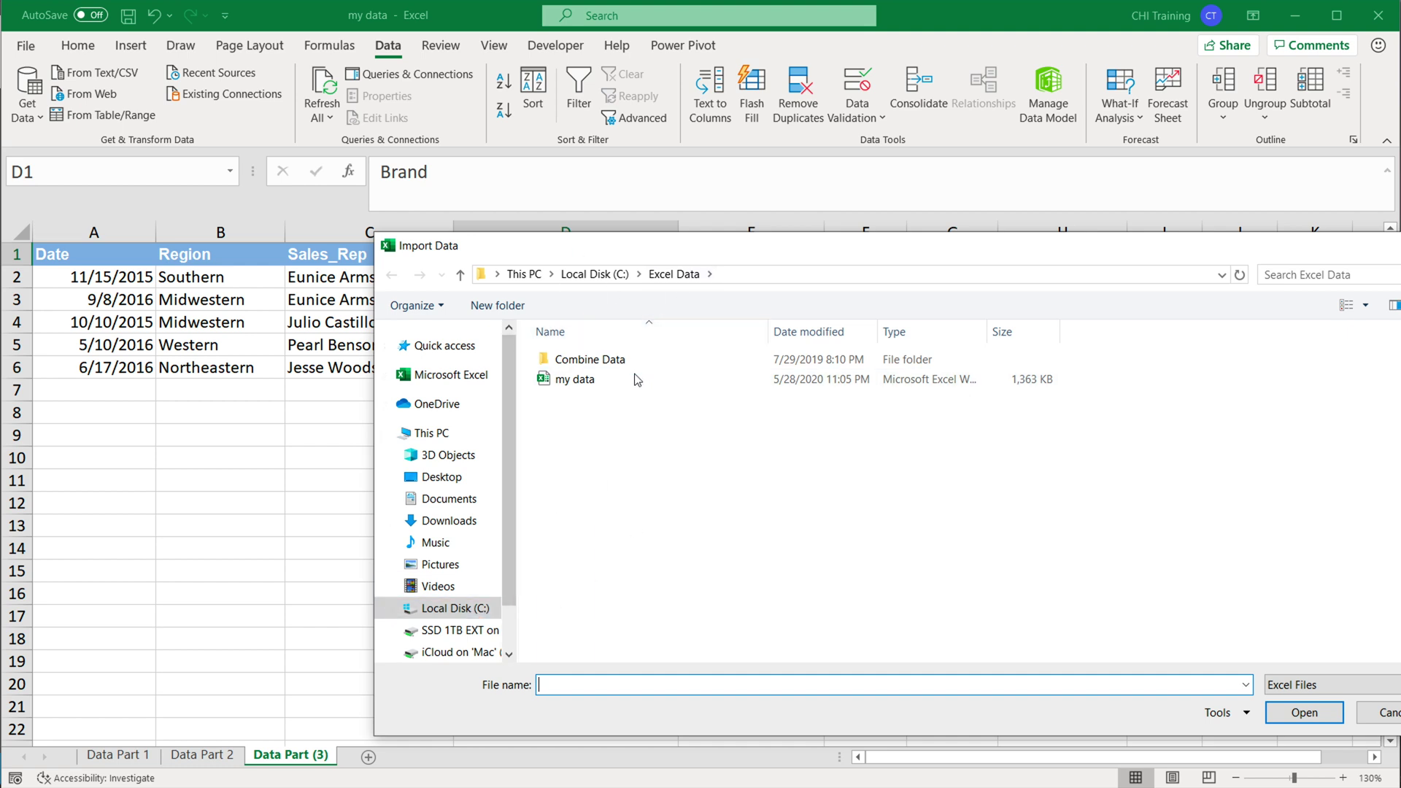
pyautogui.click(578, 383)
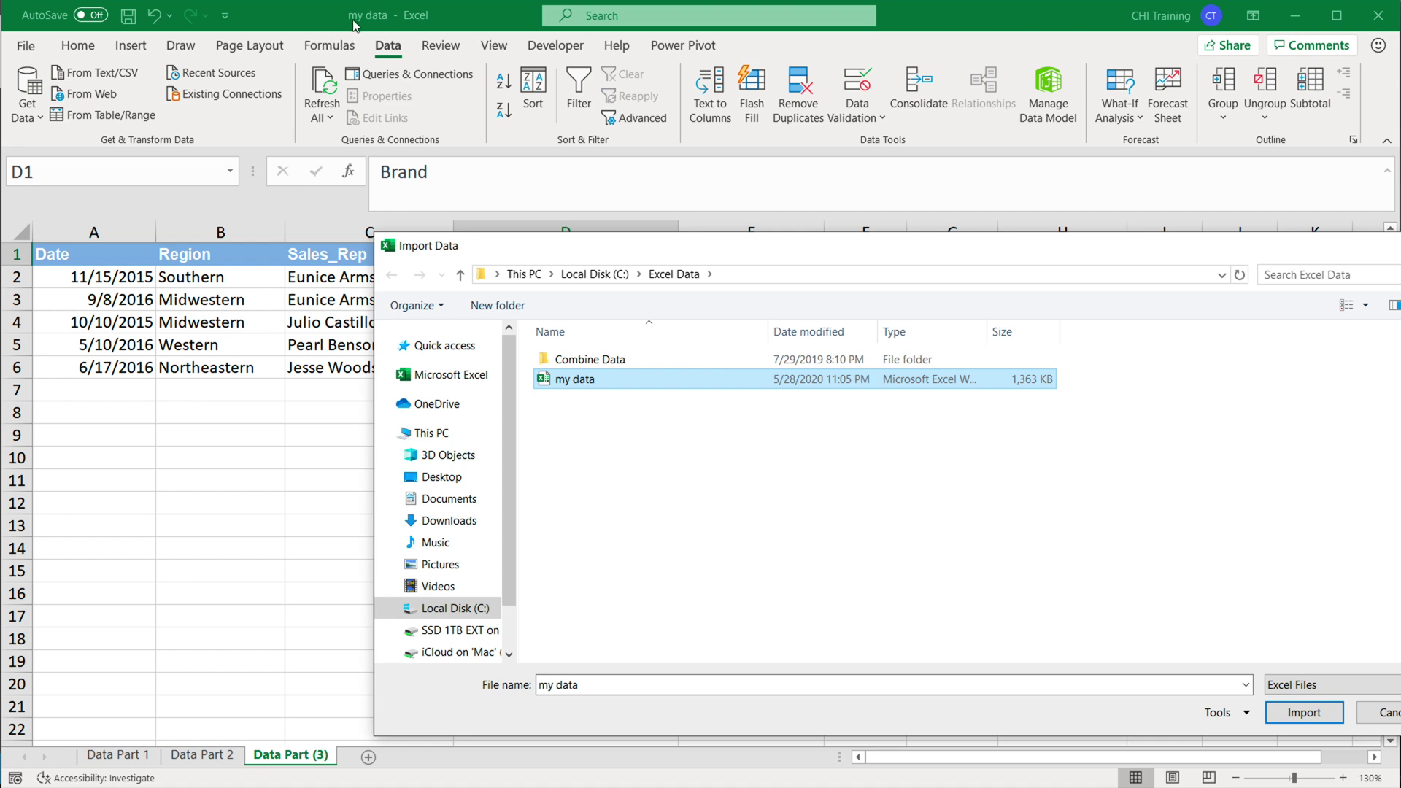
pyautogui.click(1298, 717)
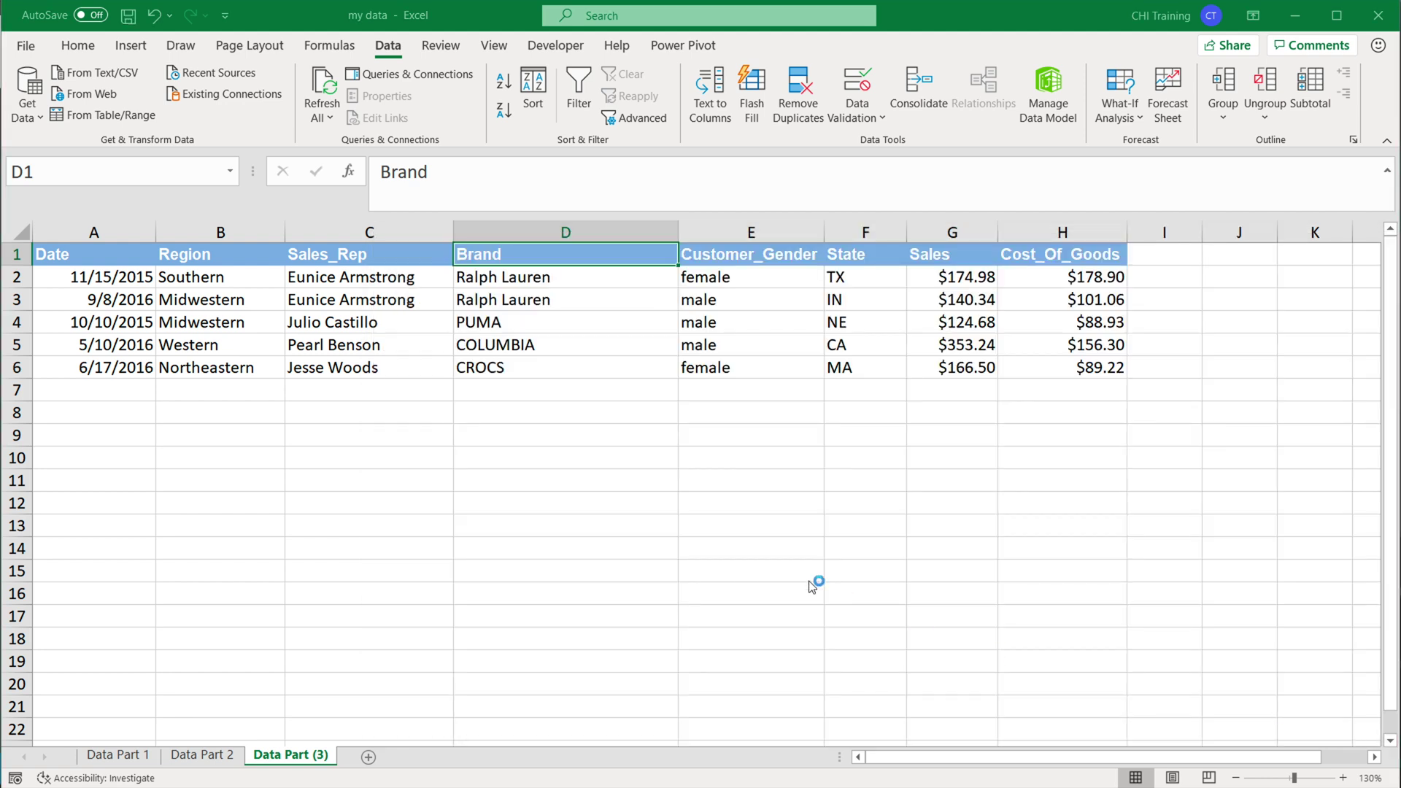
# Choose the Data Part 1 sheet in the Navigator and open it for transformation in the Power Query Editor.
pyautogui.moveTo(711, 184); pyautogui.dragTo(402, 170)
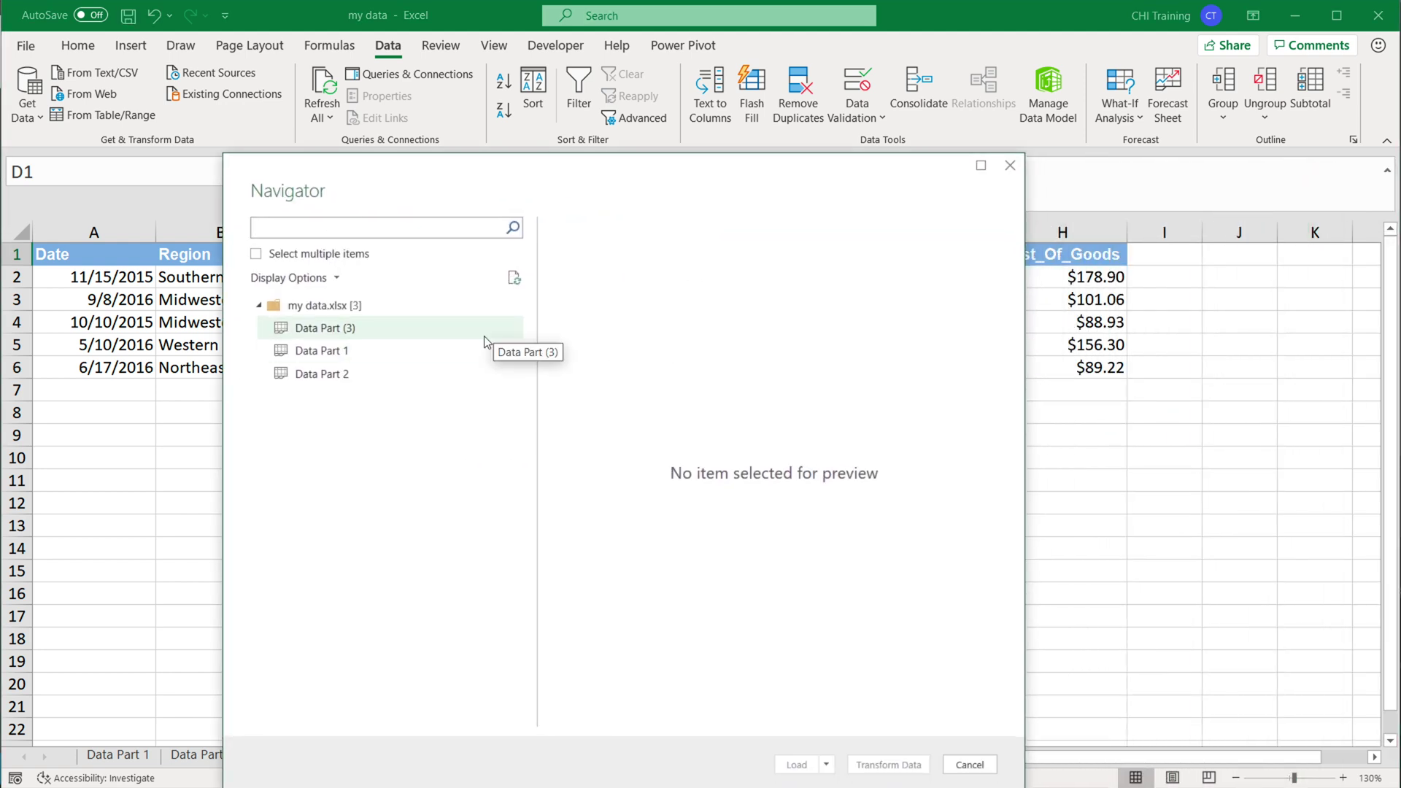
pyautogui.click(334, 351)
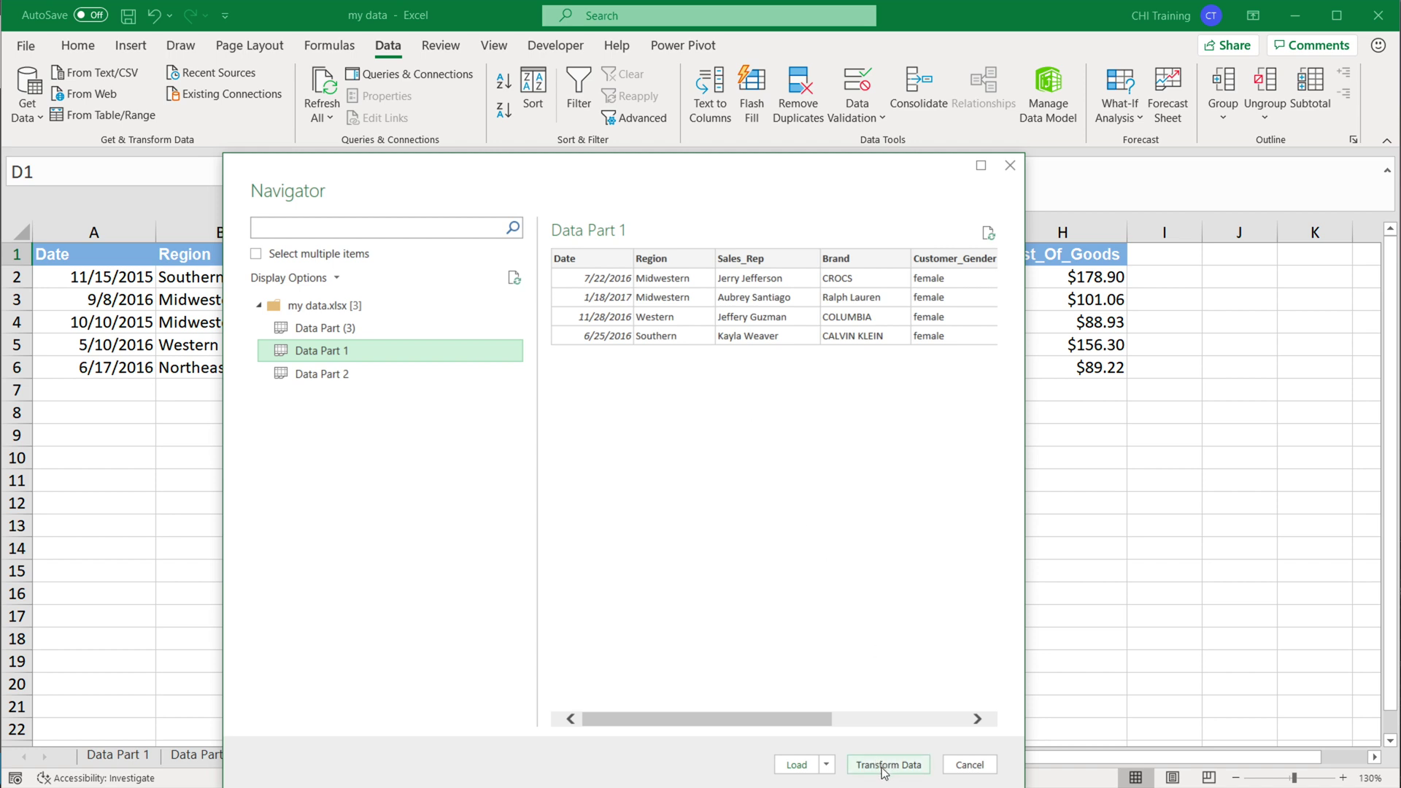
pyautogui.moveTo(741, 163); pyautogui.dragTo(723, 75)
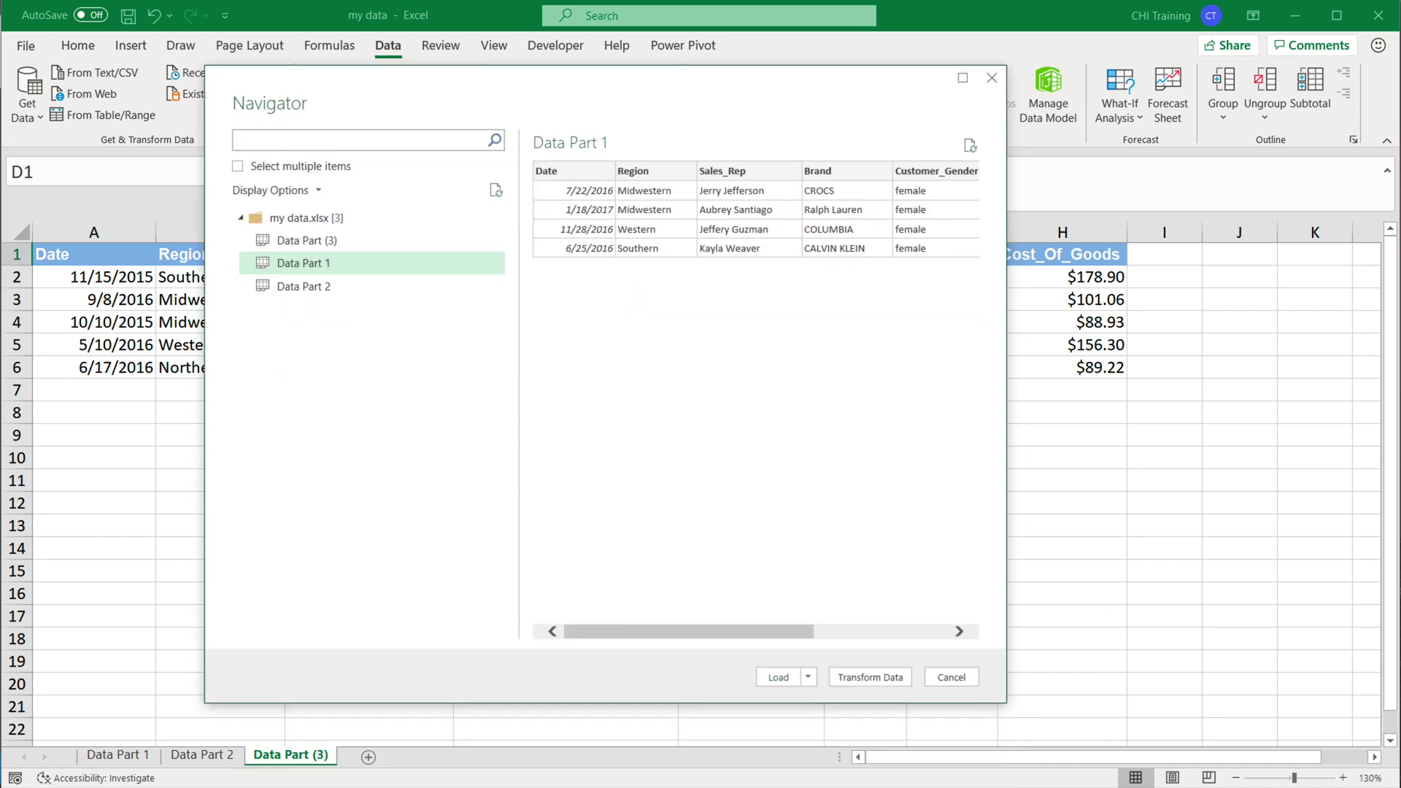
pyautogui.click(875, 678)
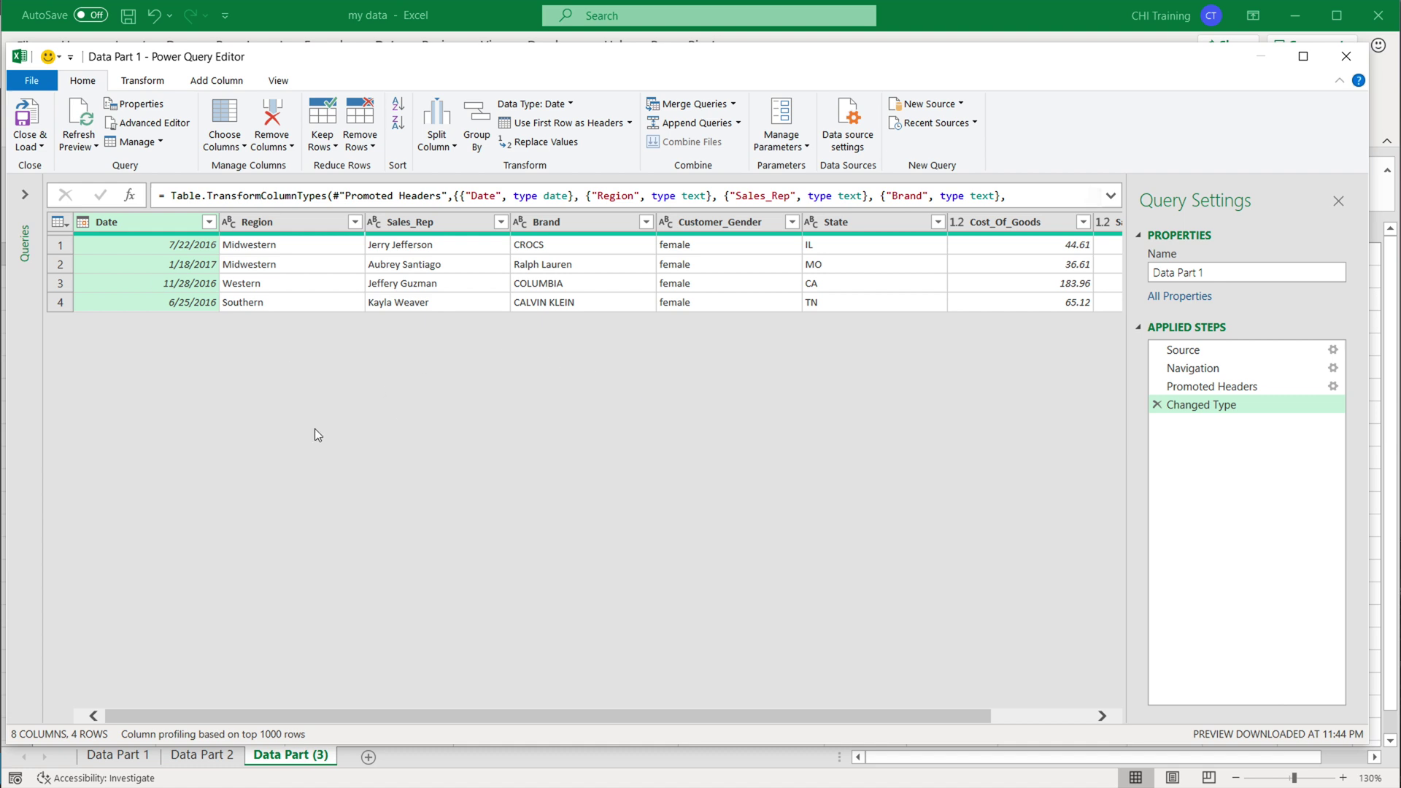
# Expand the queries list and look at the query's name in the settings.
pyautogui.click(25, 194)
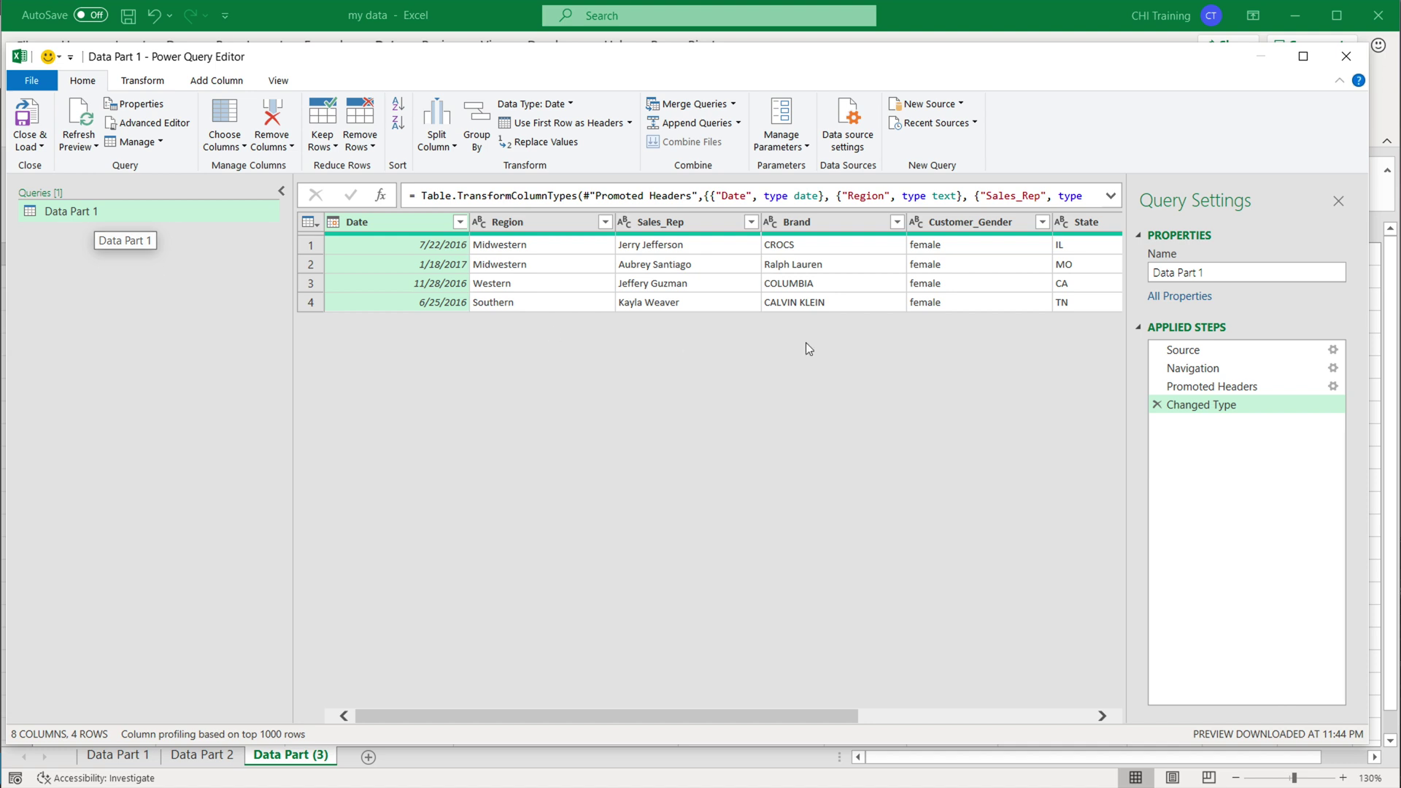
pyautogui.click(1191, 273)
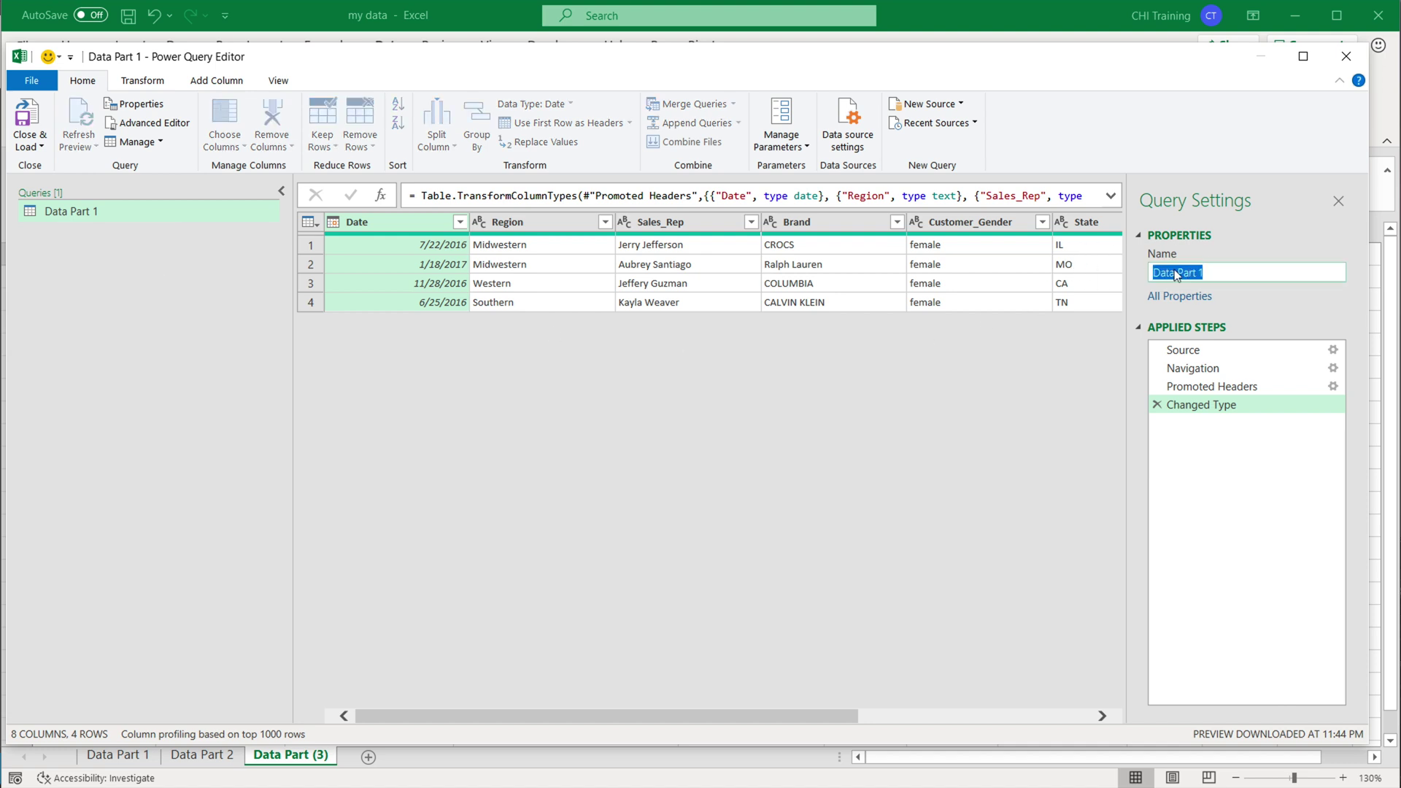
pyautogui.click(1230, 523)
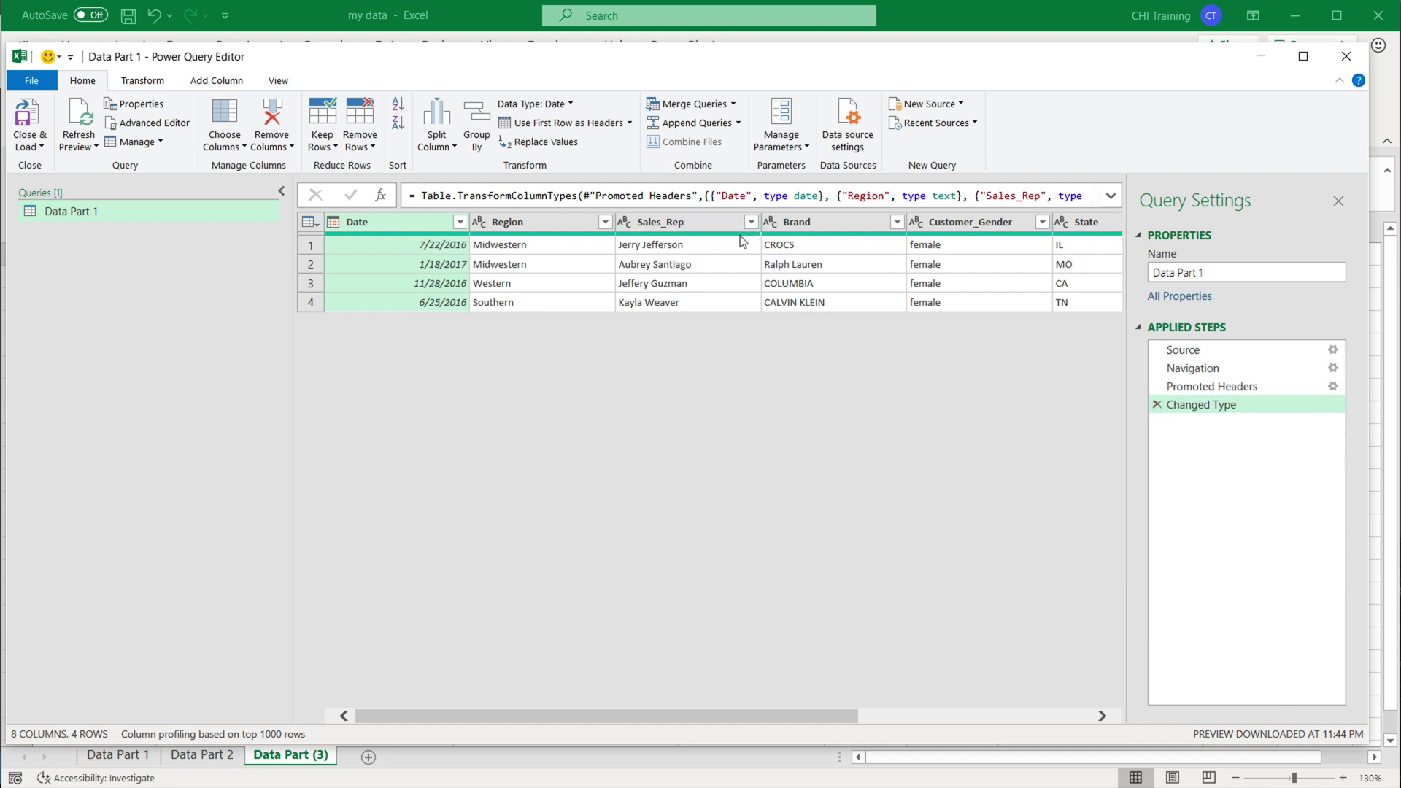
# Remove the Changed Type, Promoted Headers and Navigation steps from the query, keeping only Source.
pyautogui.click(1156, 405)
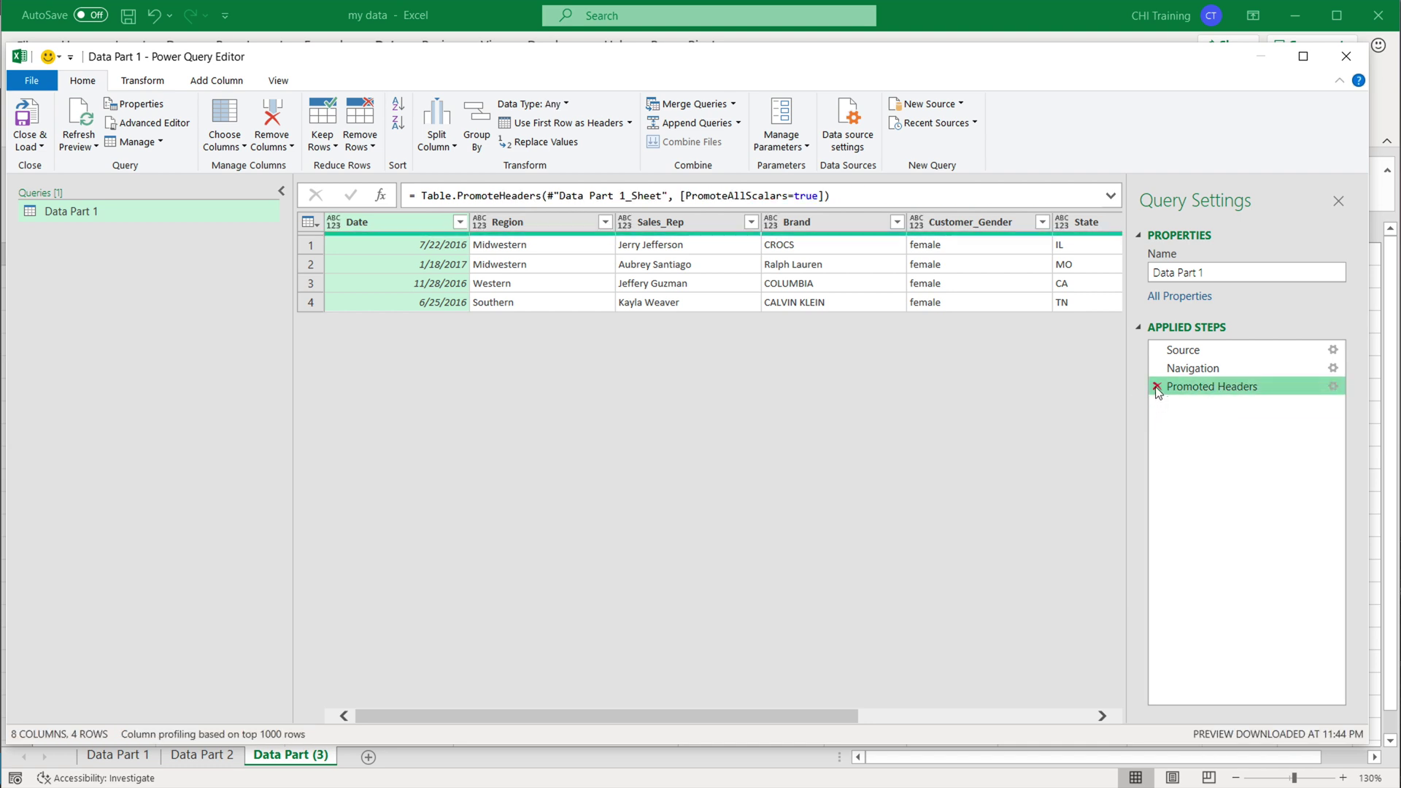
pyautogui.click(1157, 387)
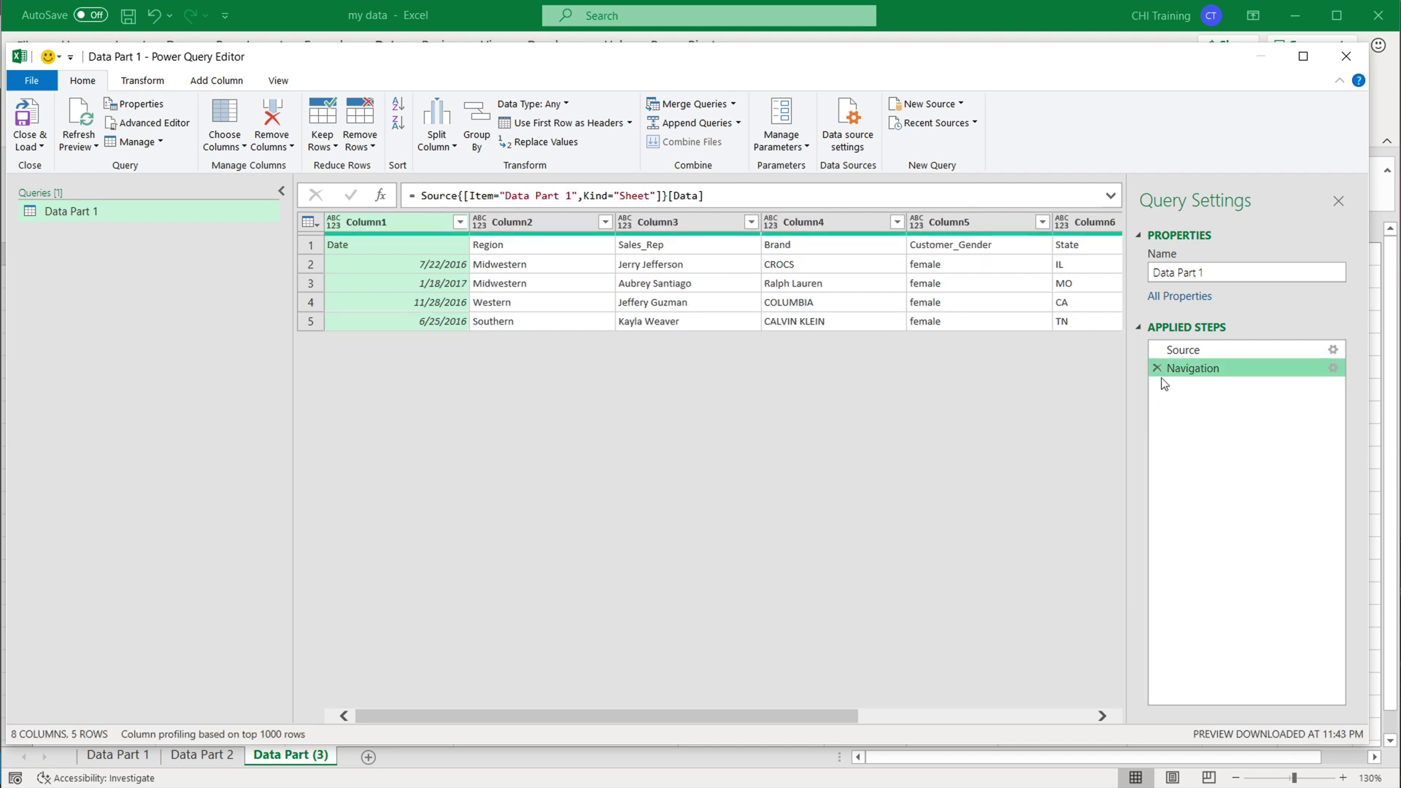
pyautogui.click(1156, 368)
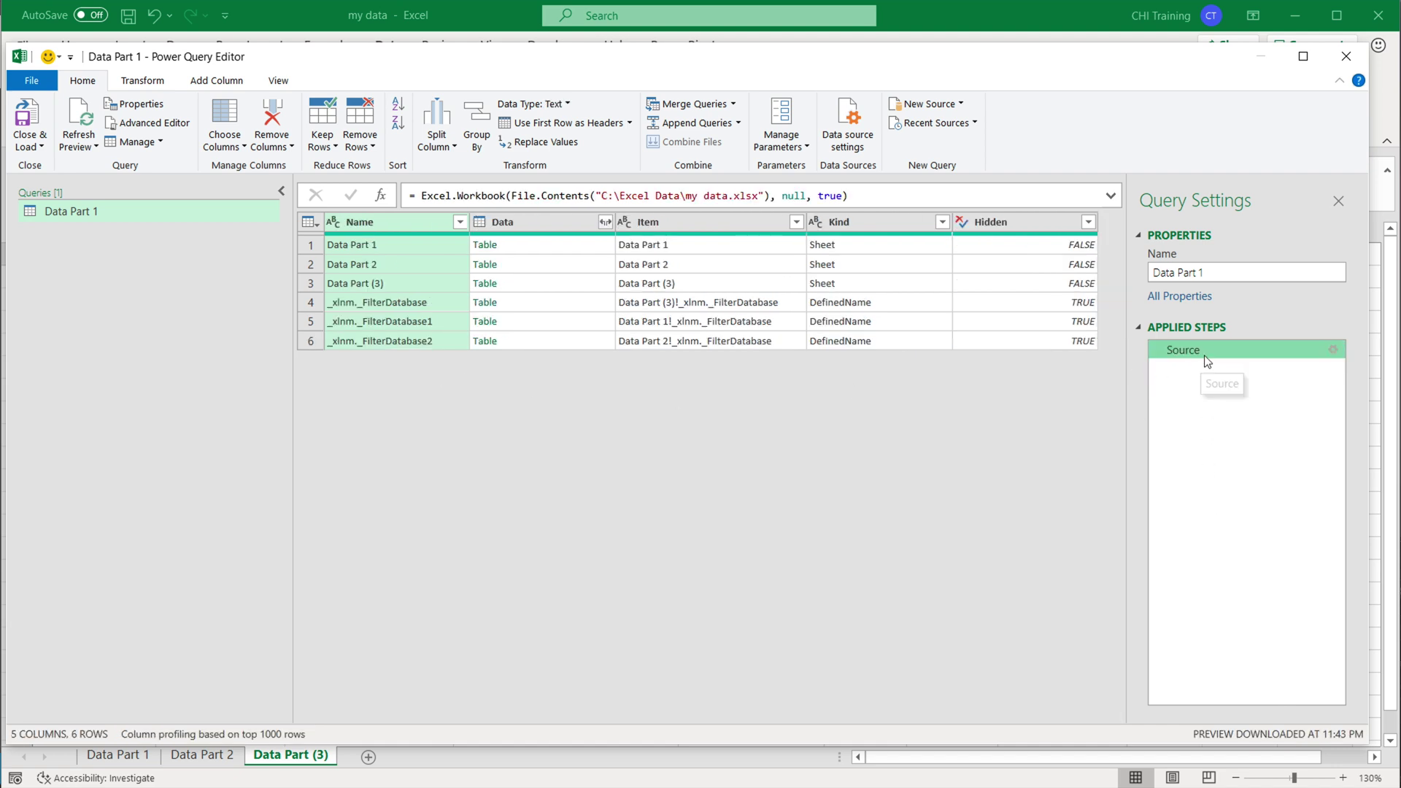
# Narrow the queries list and examine the Data Part 1, Data Part 2 and Data Part (3) entries in the Name column.
pyautogui.moveTo(290, 357); pyautogui.dragTo(194, 344)
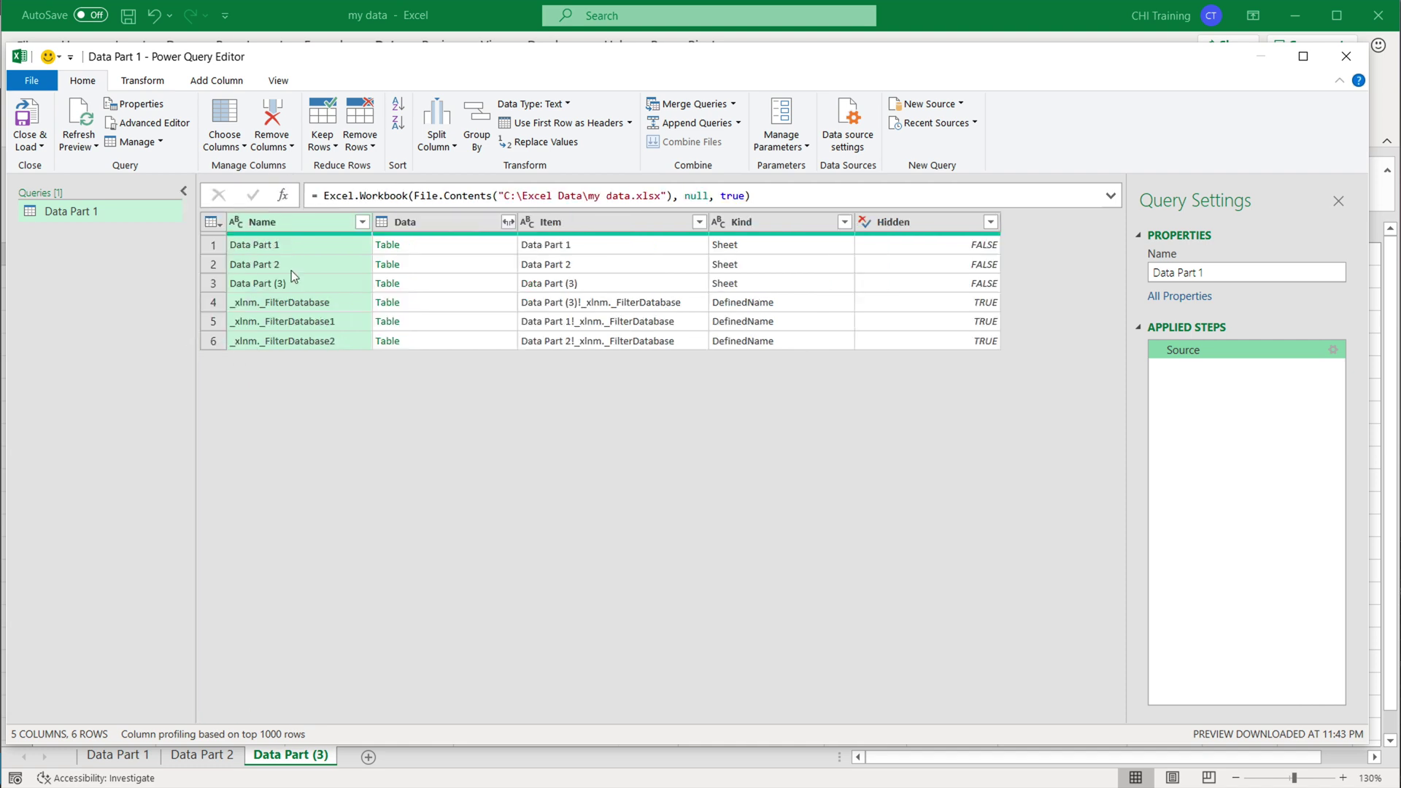
pyautogui.click(261, 246)
pyautogui.click(272, 266)
pyautogui.click(276, 284)
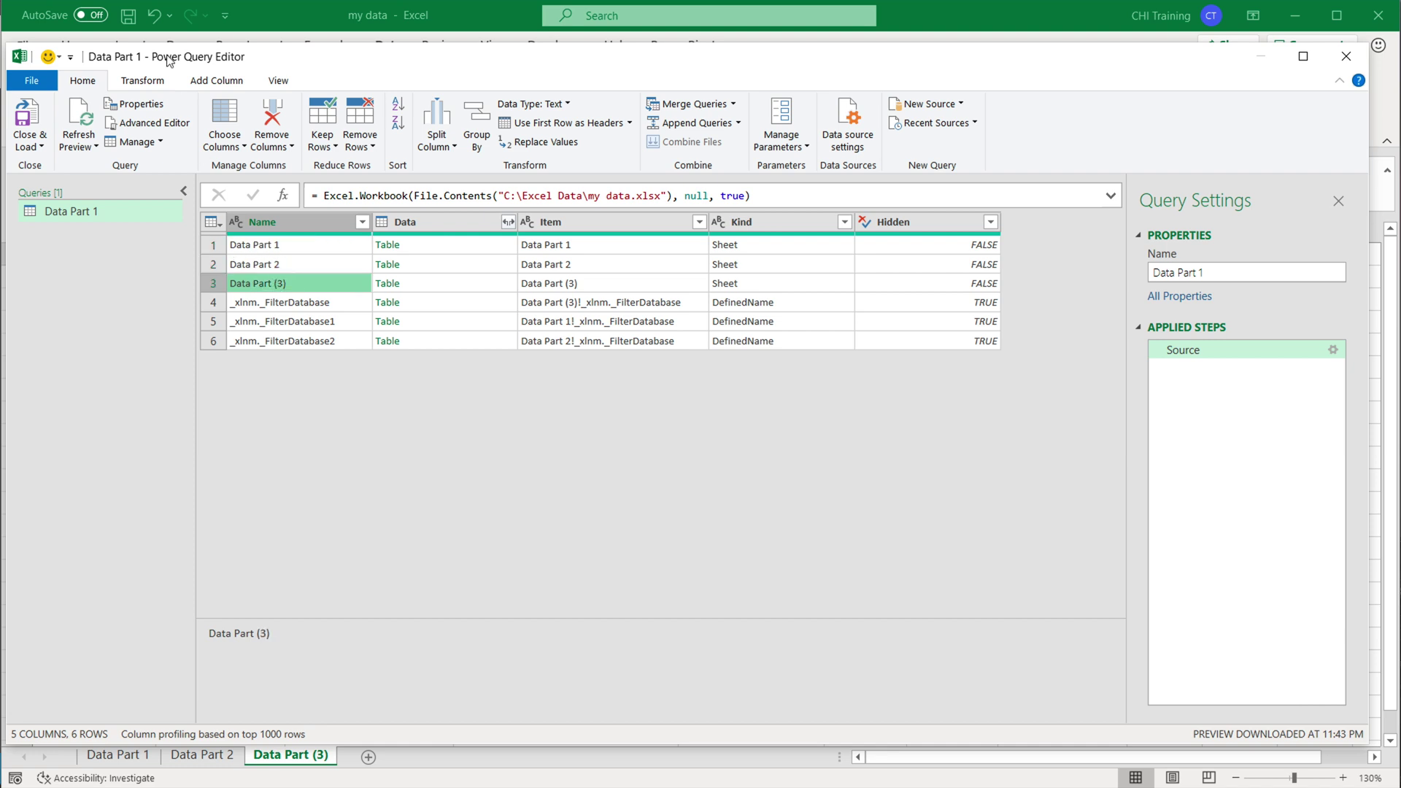
# Filter the Hidden column to keep only the FALSE rows.
pyautogui.moveTo(478, 63); pyautogui.dragTo(332, 86)
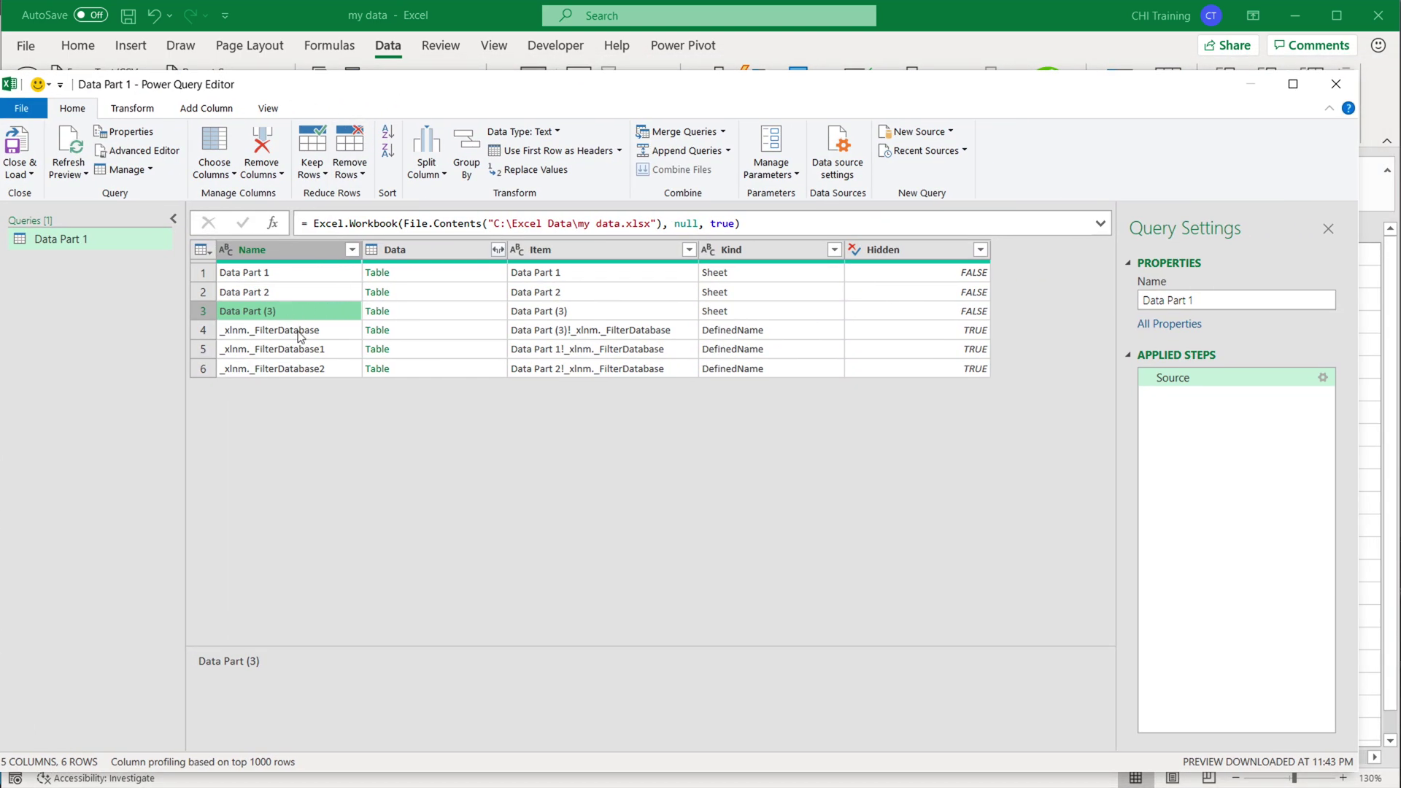
pyautogui.moveTo(469, 93); pyautogui.dragTo(461, 81)
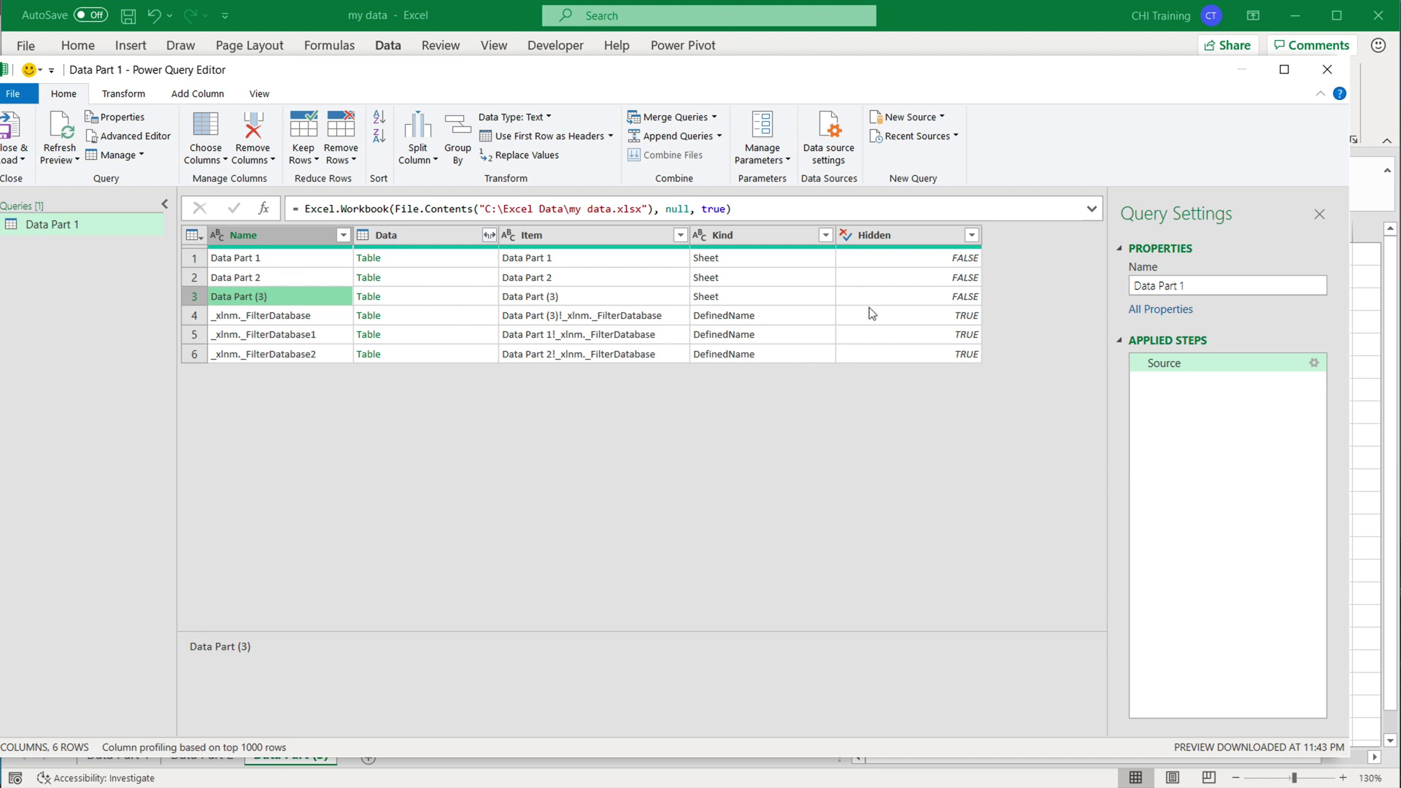
pyautogui.click(973, 235)
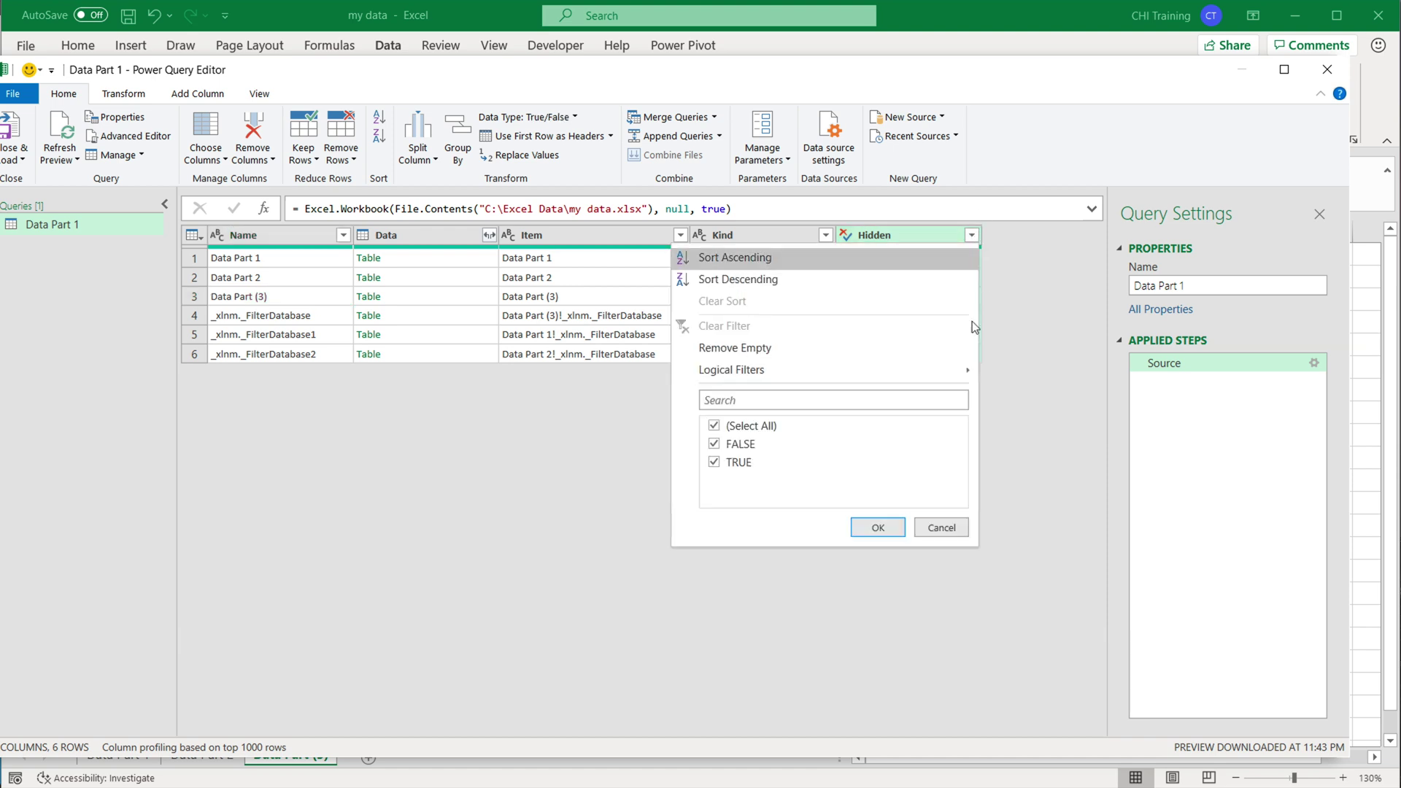
pyautogui.click(714, 427)
pyautogui.click(714, 443)
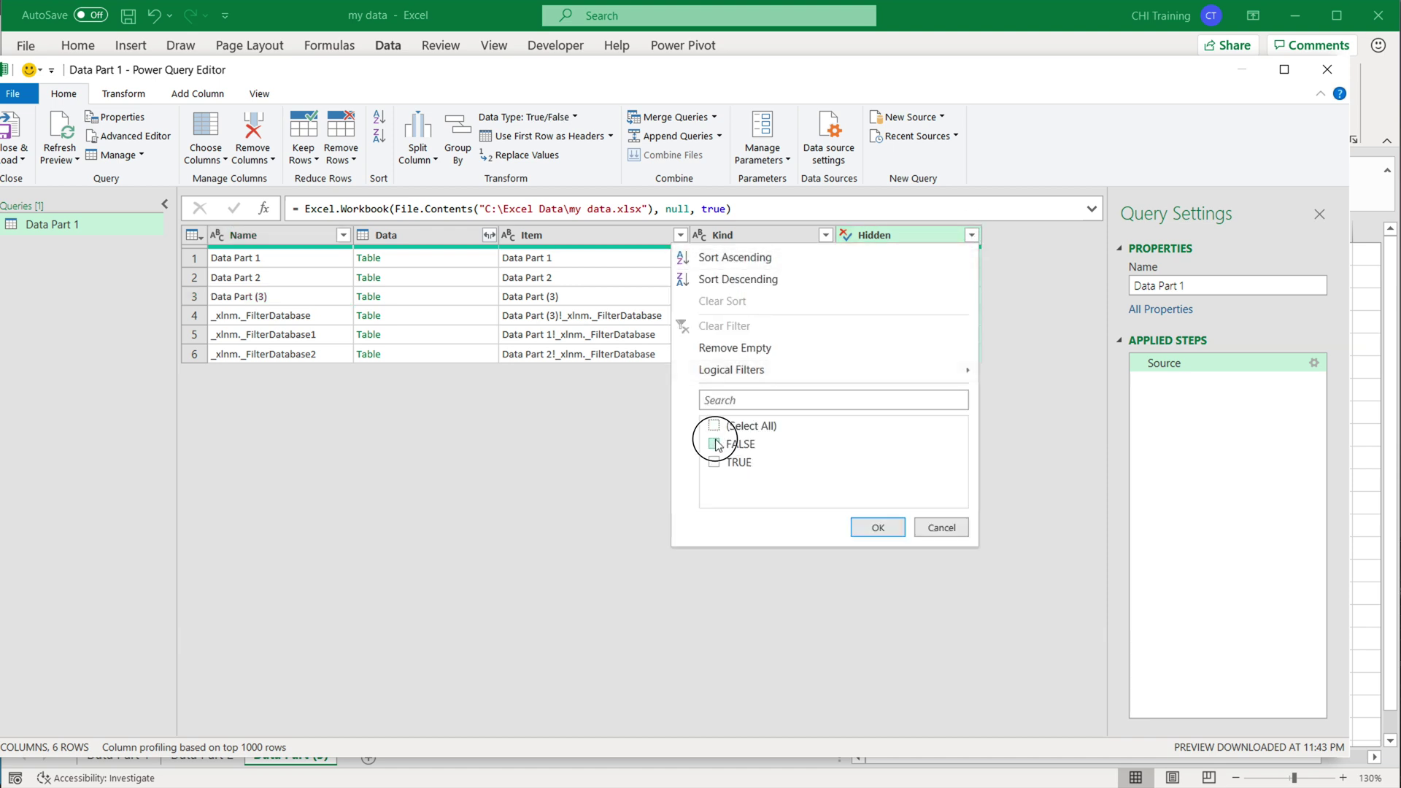
pyautogui.click(884, 529)
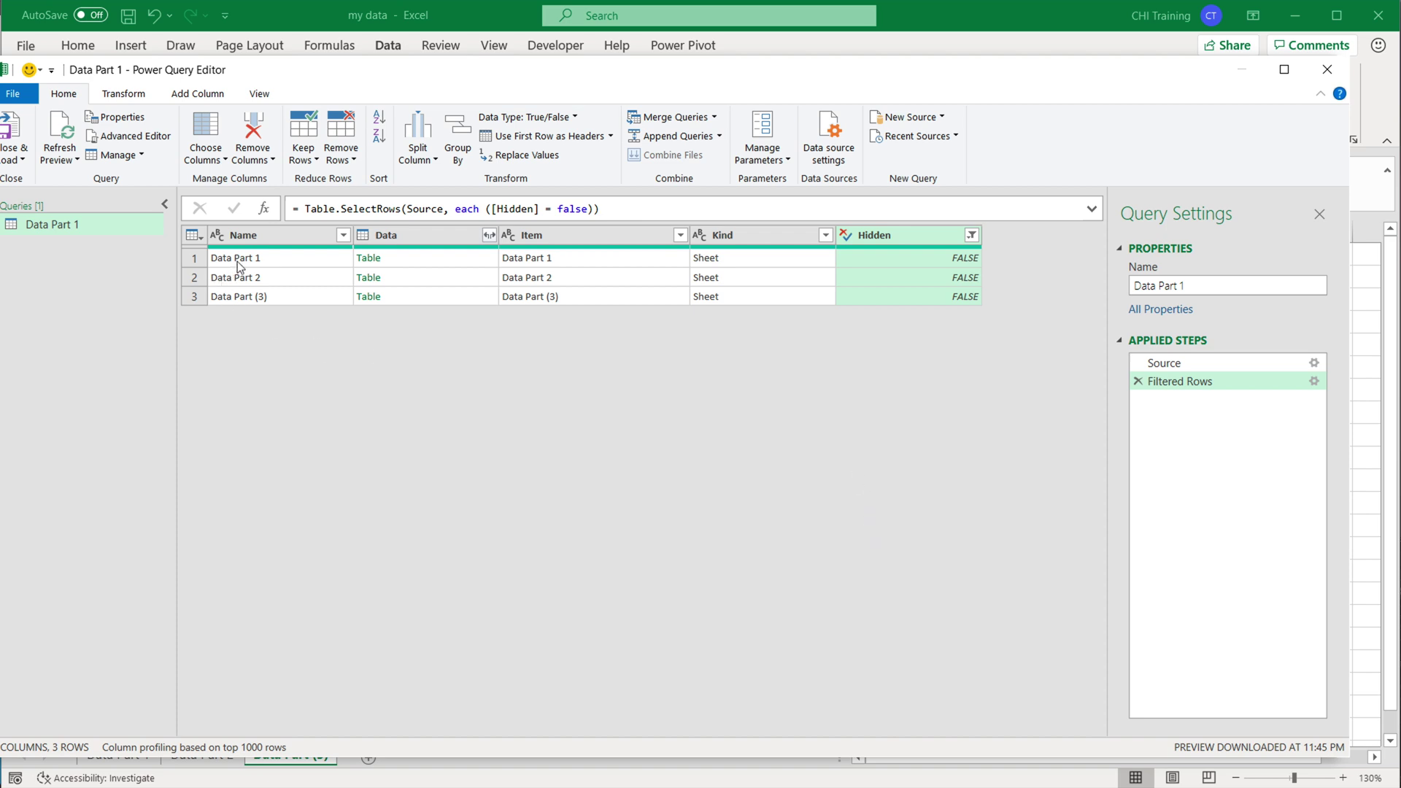
# Apply a Begins With text filter to the Name column using the value "Date part".
pyautogui.click(255, 237)
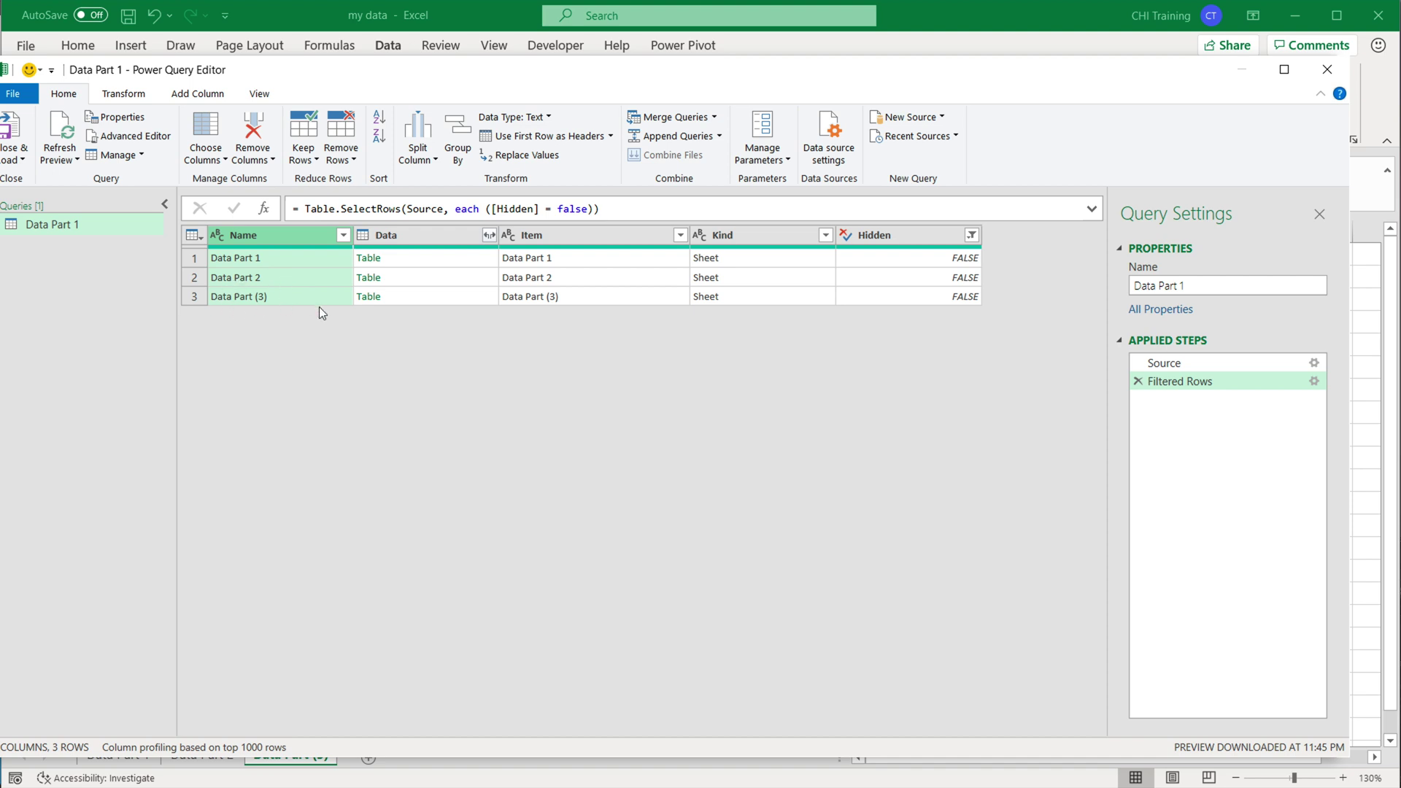
pyautogui.click(343, 234)
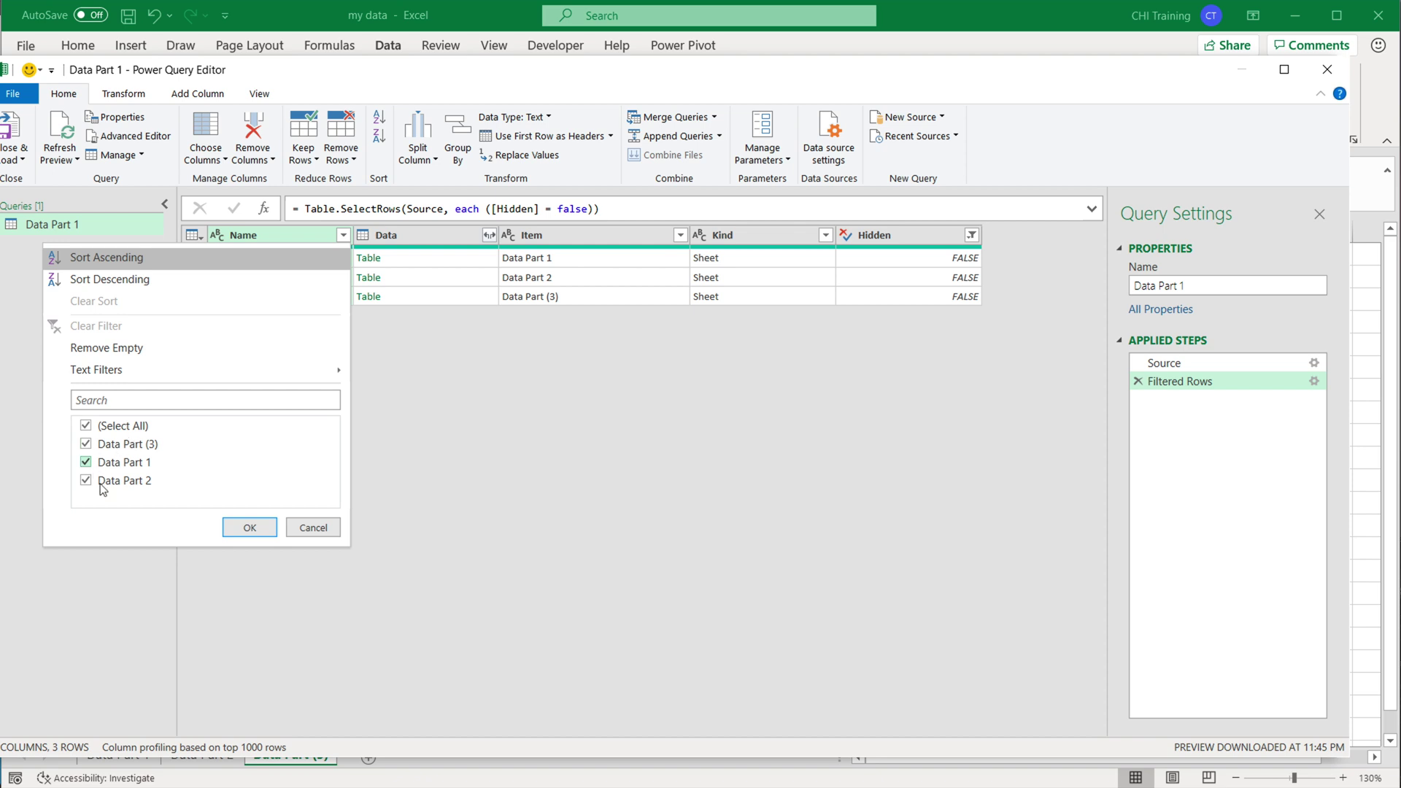
pyautogui.moveTo(218, 377)
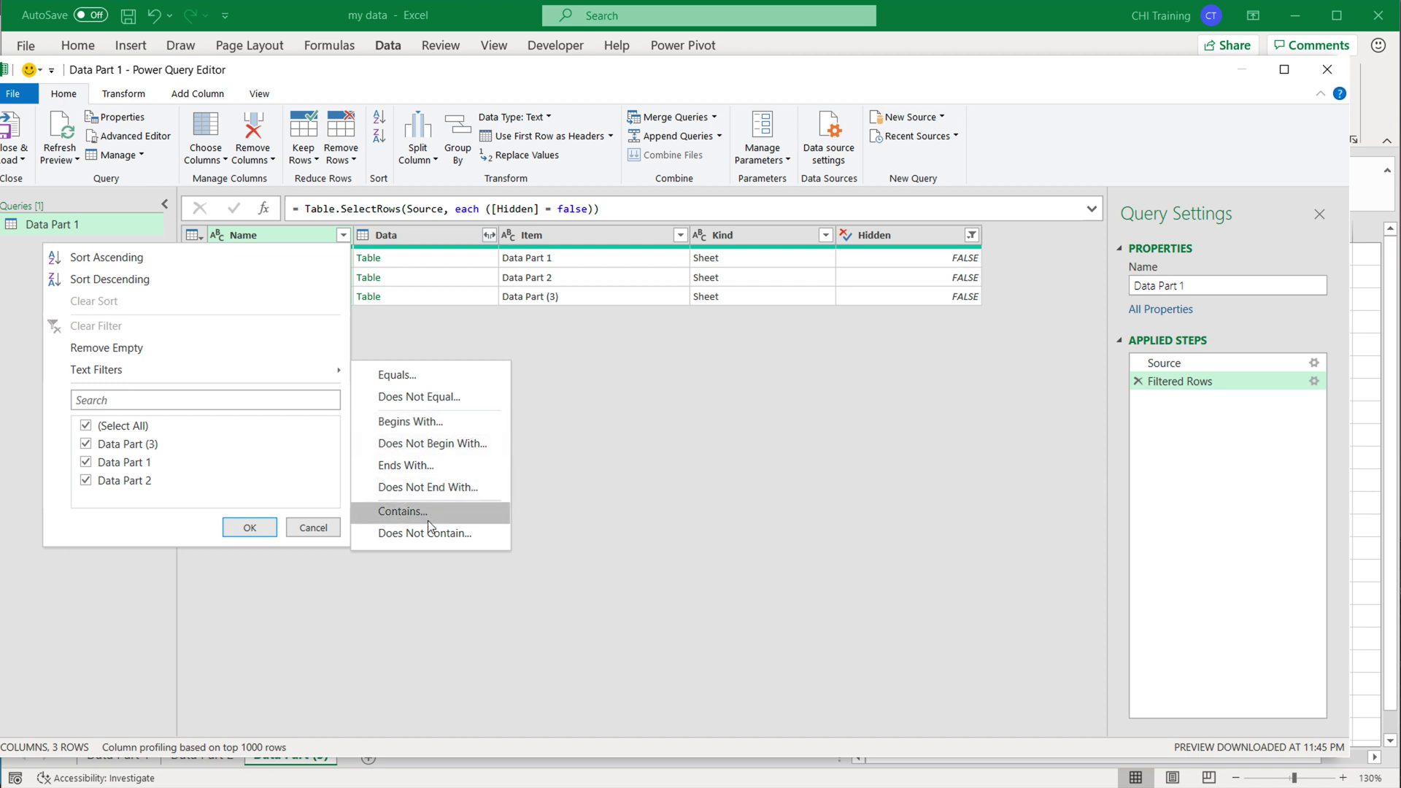
pyautogui.click(410, 422)
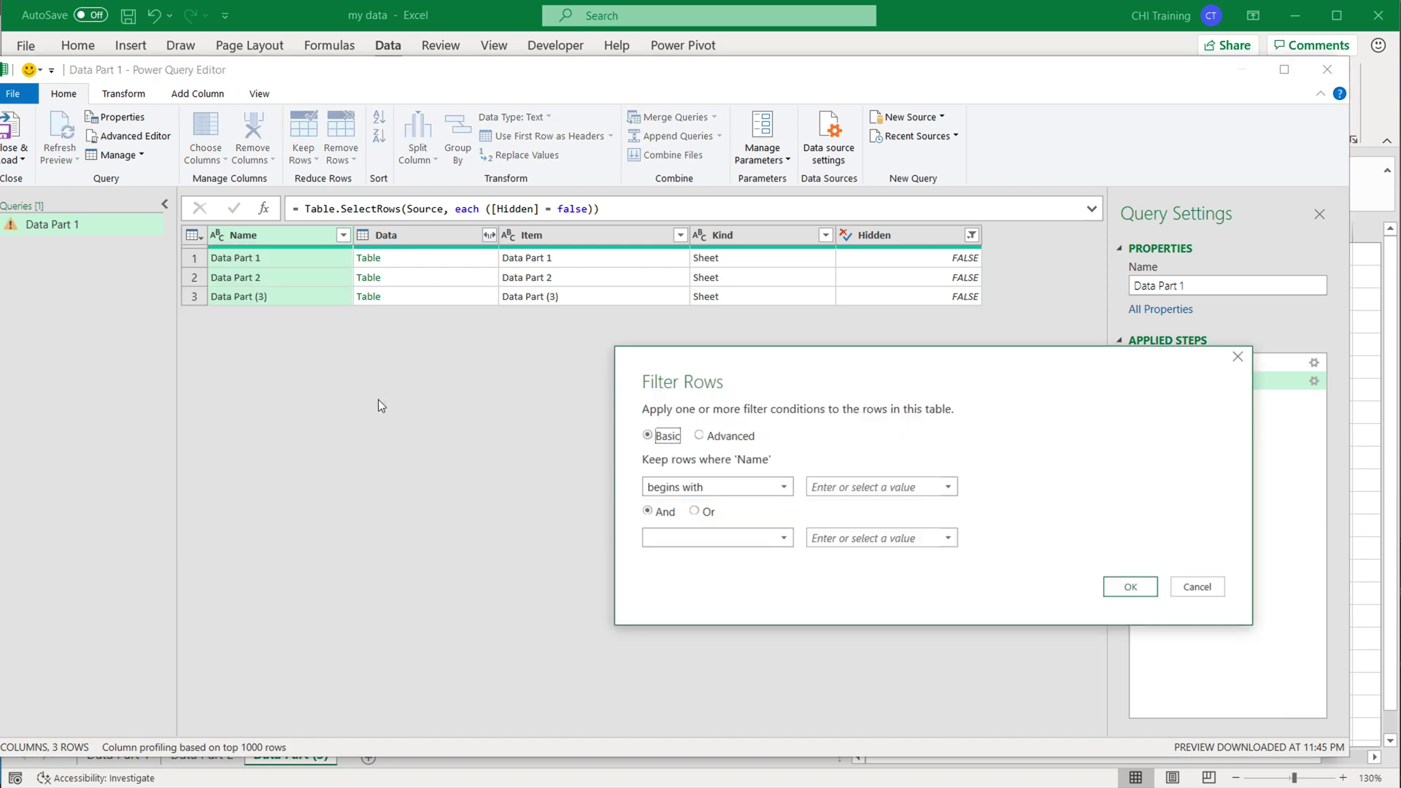
pyautogui.click(842, 488)
pyautogui.write('Date PA')
pyautogui.press('BackSpace')
pyautogui.press('BackSpace')
pyautogui.write('part')
pyautogui.click(1131, 589)
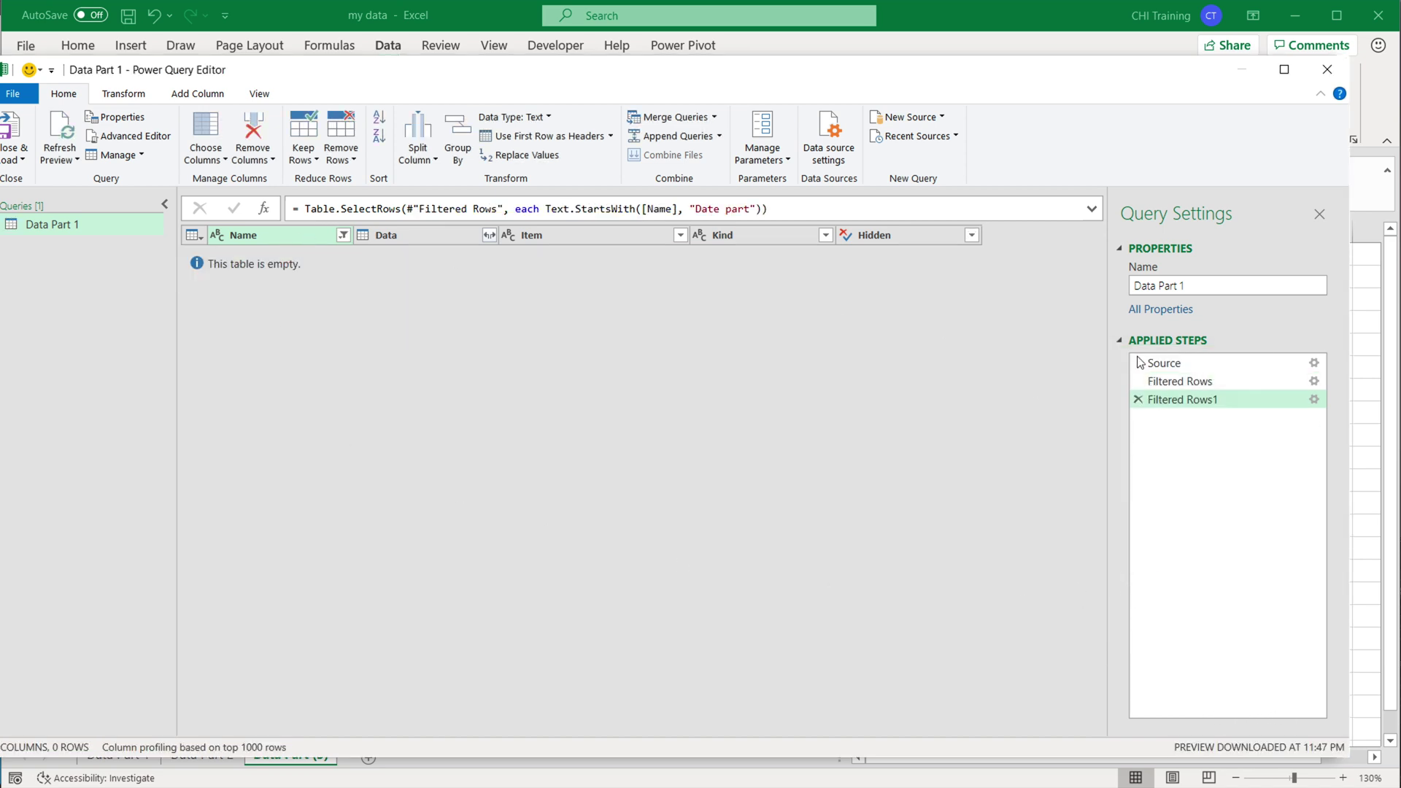
# Edit the Name filter's Begins With value to "Date Part".
pyautogui.click(1315, 401)
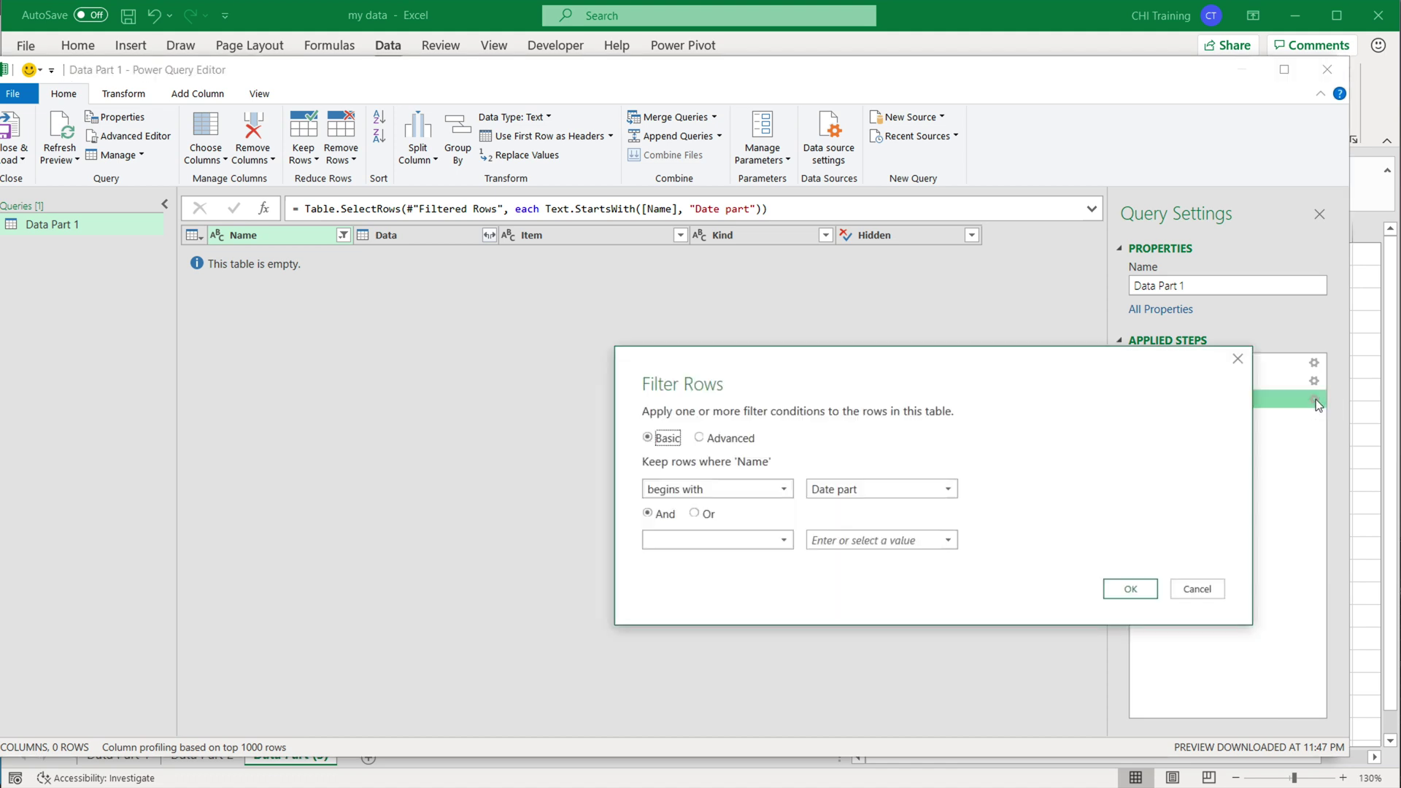
pyautogui.moveTo(854, 370); pyautogui.dragTo(536, 316)
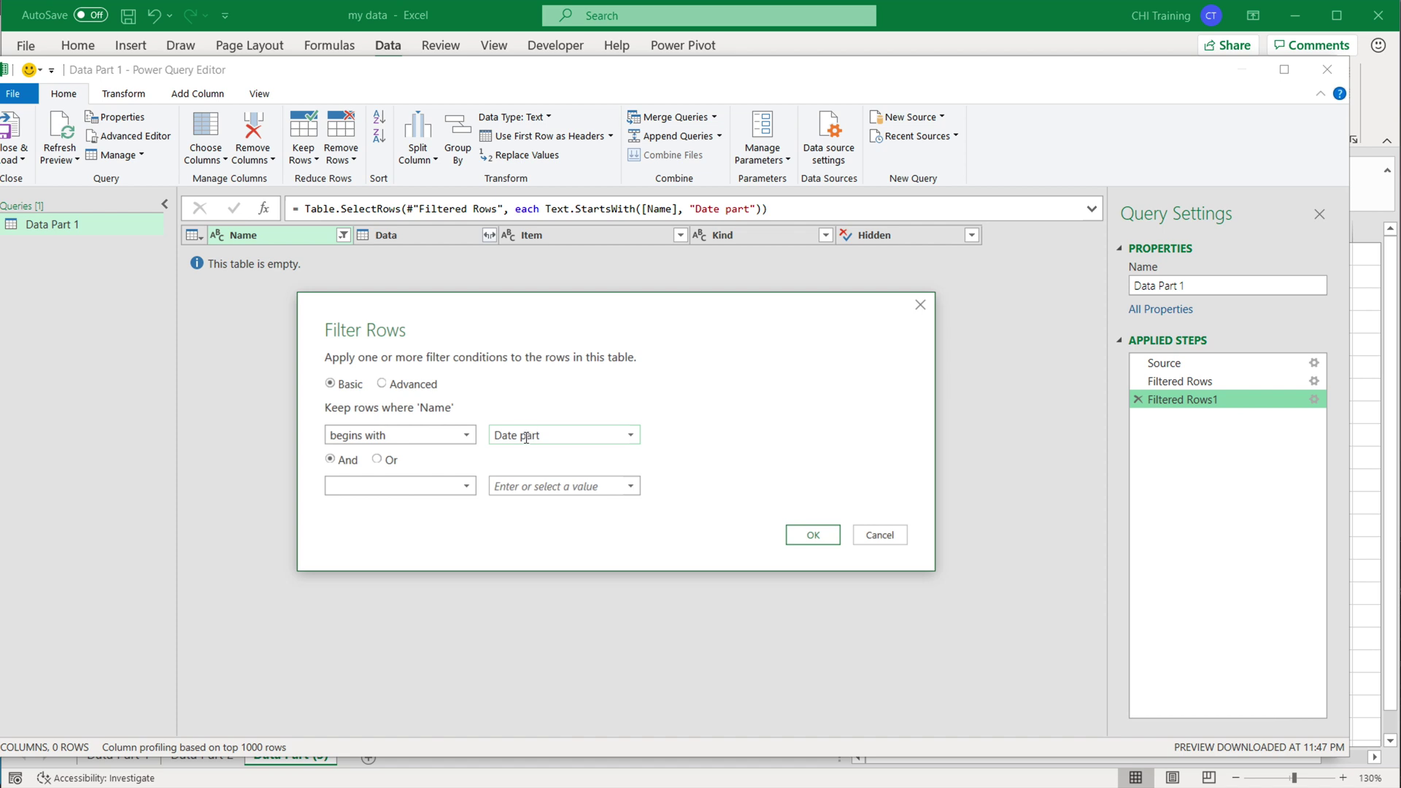
pyautogui.press('BackSpace')
pyautogui.write('P')
pyautogui.click(809, 542)
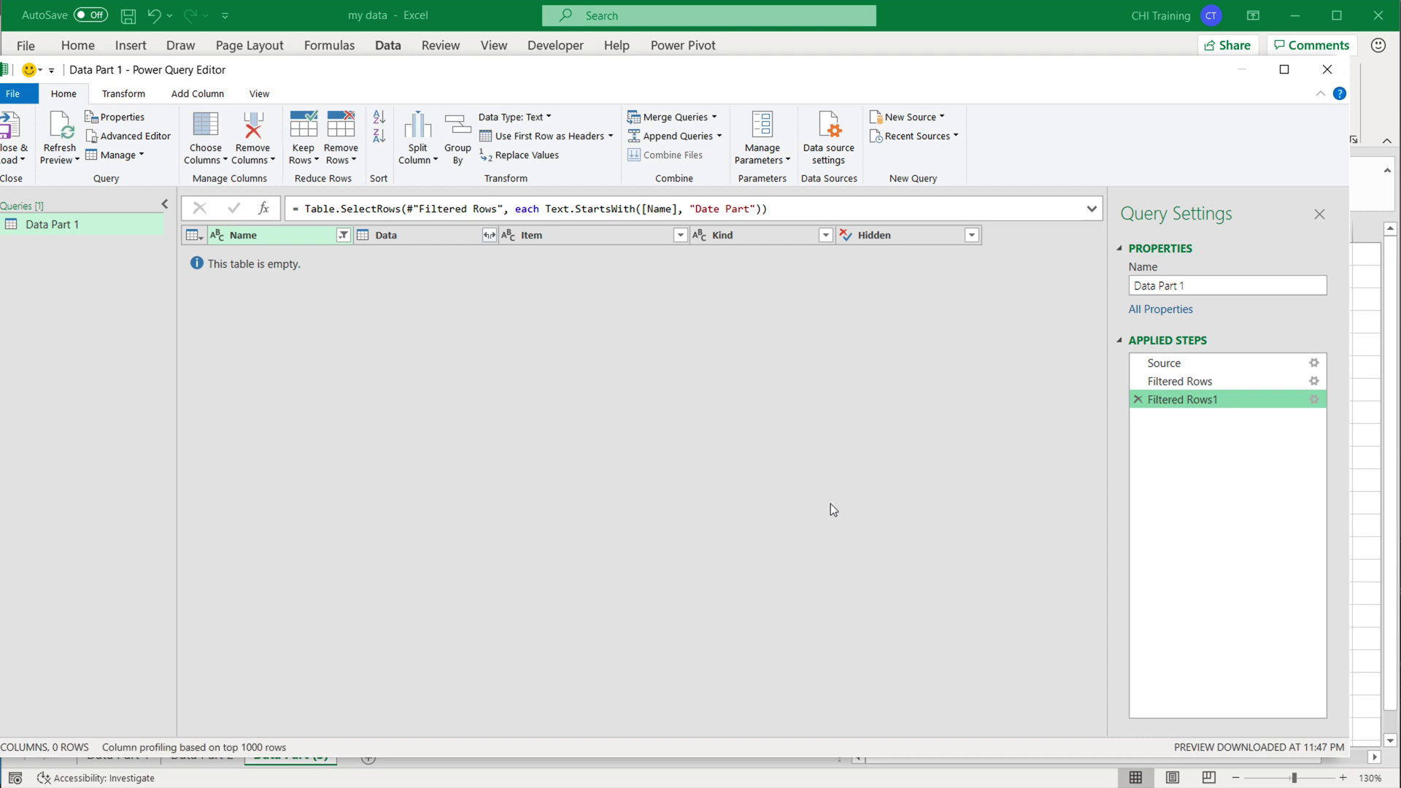
# Reopen the second Filtered Rows step and set its Begins With value to "Data part".
pyautogui.click(1313, 399)
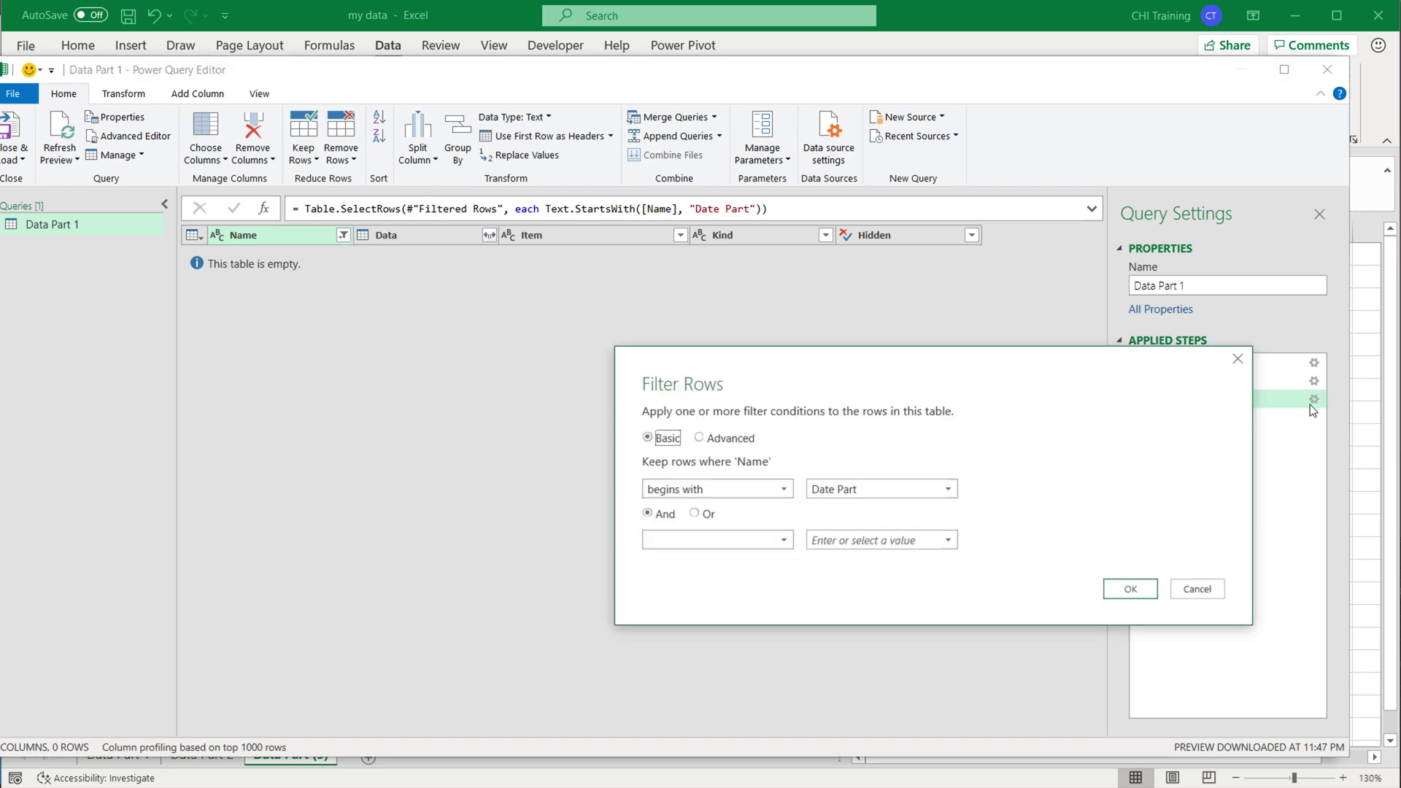
pyautogui.click(880, 492)
pyautogui.press('Left')
pyautogui.press('Left')
pyautogui.press('Left')
pyautogui.press('Left')
pyautogui.press('Left')
pyautogui.hotkey('shift', 'Left')
pyautogui.write('a')
pyautogui.press('Right')
pyautogui.press('Delete')
pyautogui.write('p')
pyautogui.click(867, 490)
pyautogui.click(1131, 589)
# Correct the Name filter's capitalization so it keeps names beginning with "Data Part".
pyautogui.click(1314, 399)
pyautogui.click(844, 489)
pyautogui.press('BackSpace')
pyautogui.write('P')
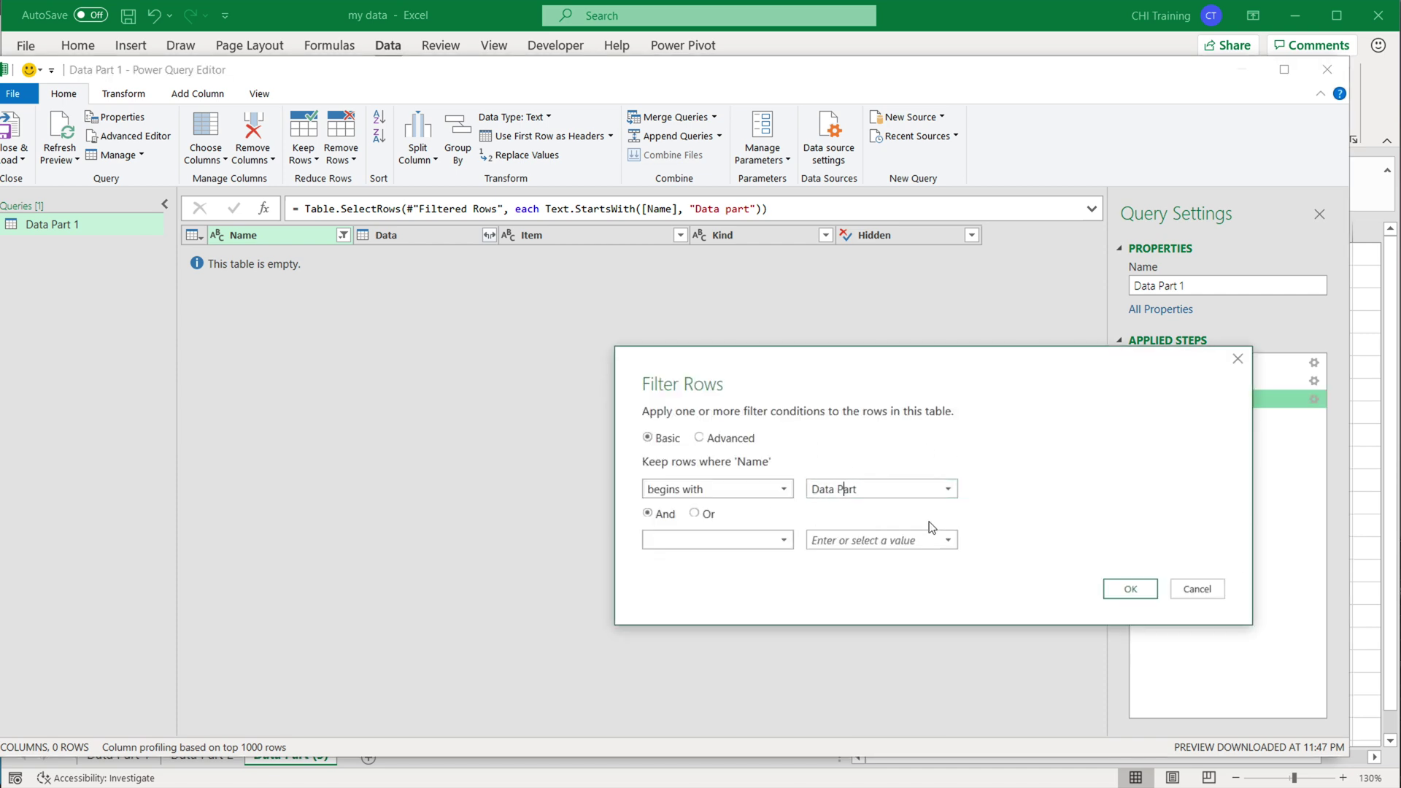
pyautogui.click(1134, 594)
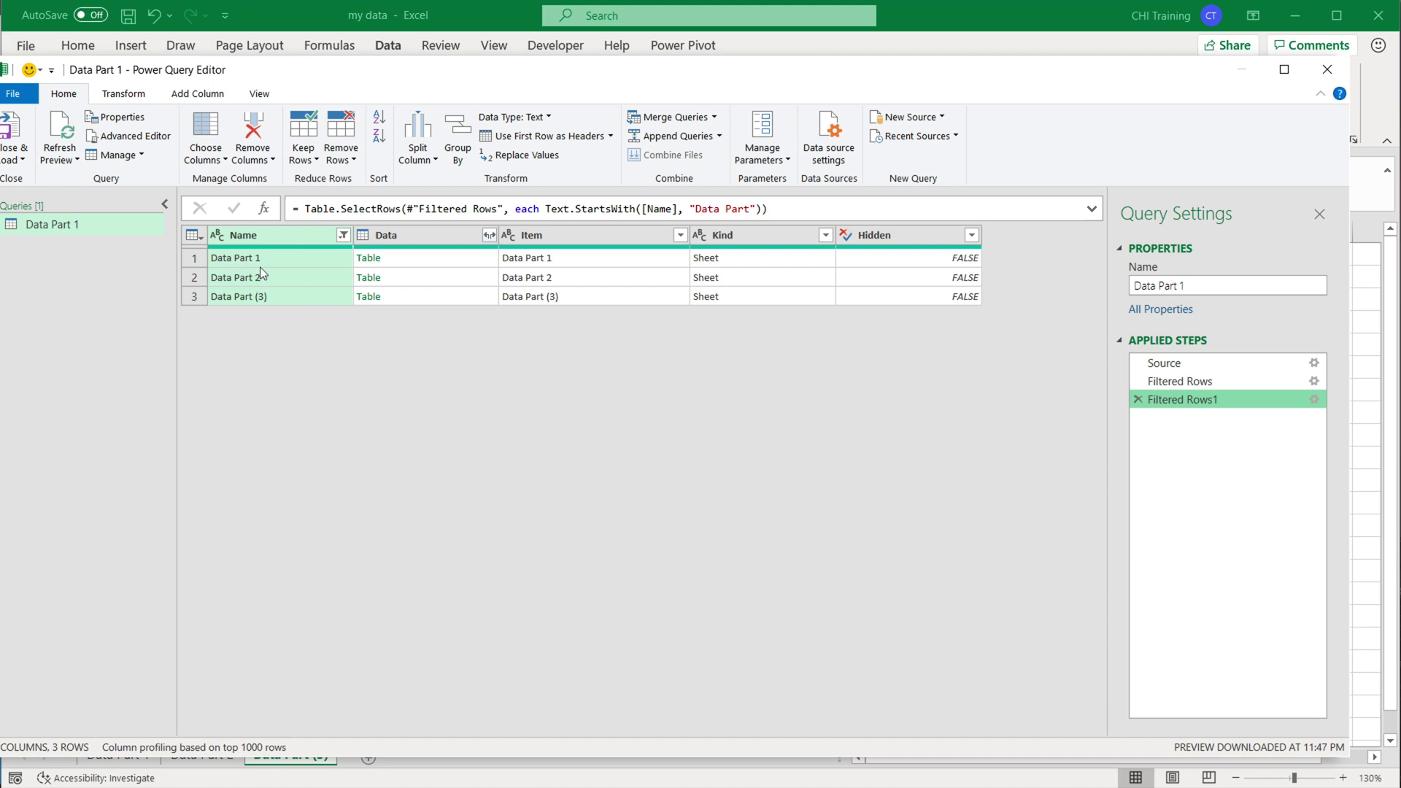
# Preview the Data Part 1 table's column headers and review the Source, Filtered Rows and Filtered Rows1 steps in turn.
pyautogui.click(392, 257)
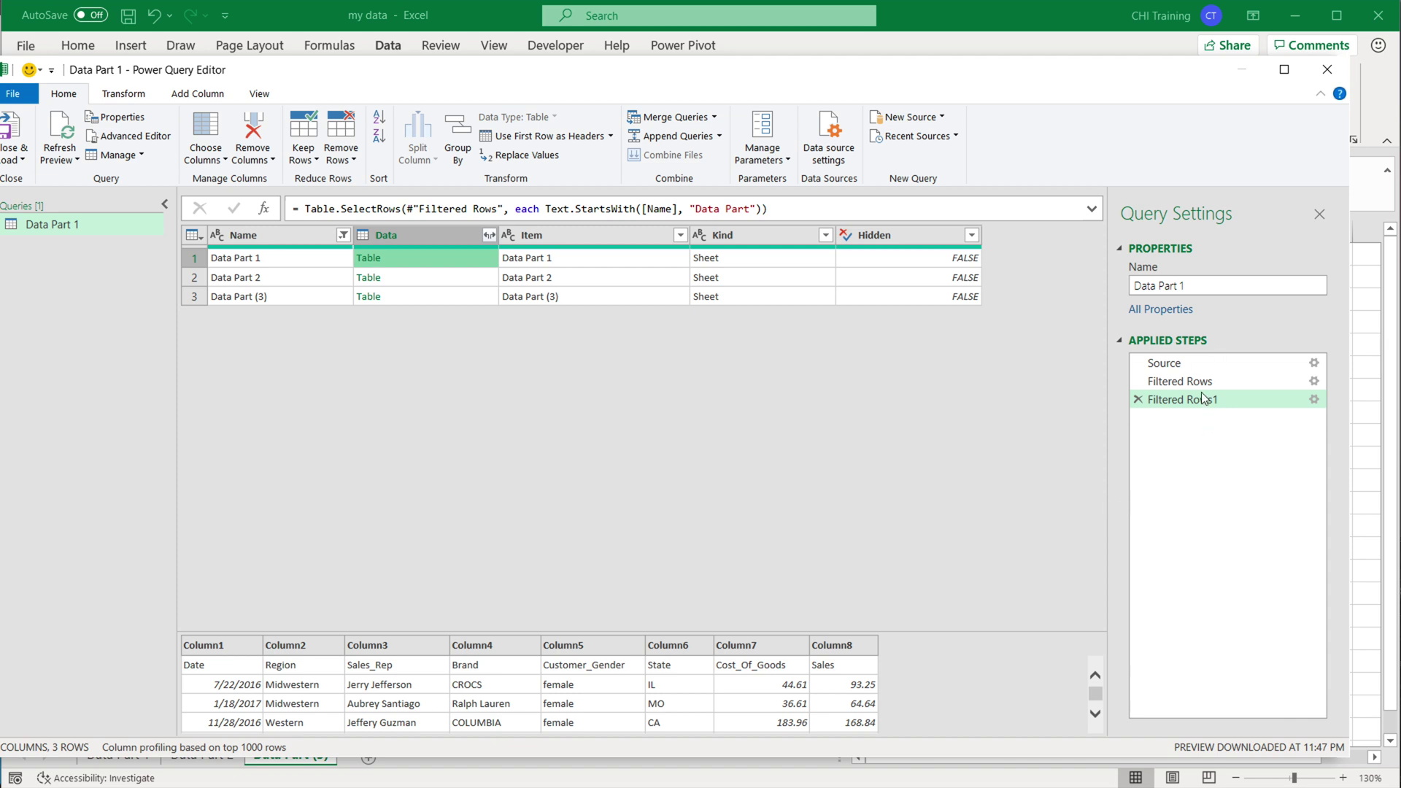
pyautogui.click(1178, 365)
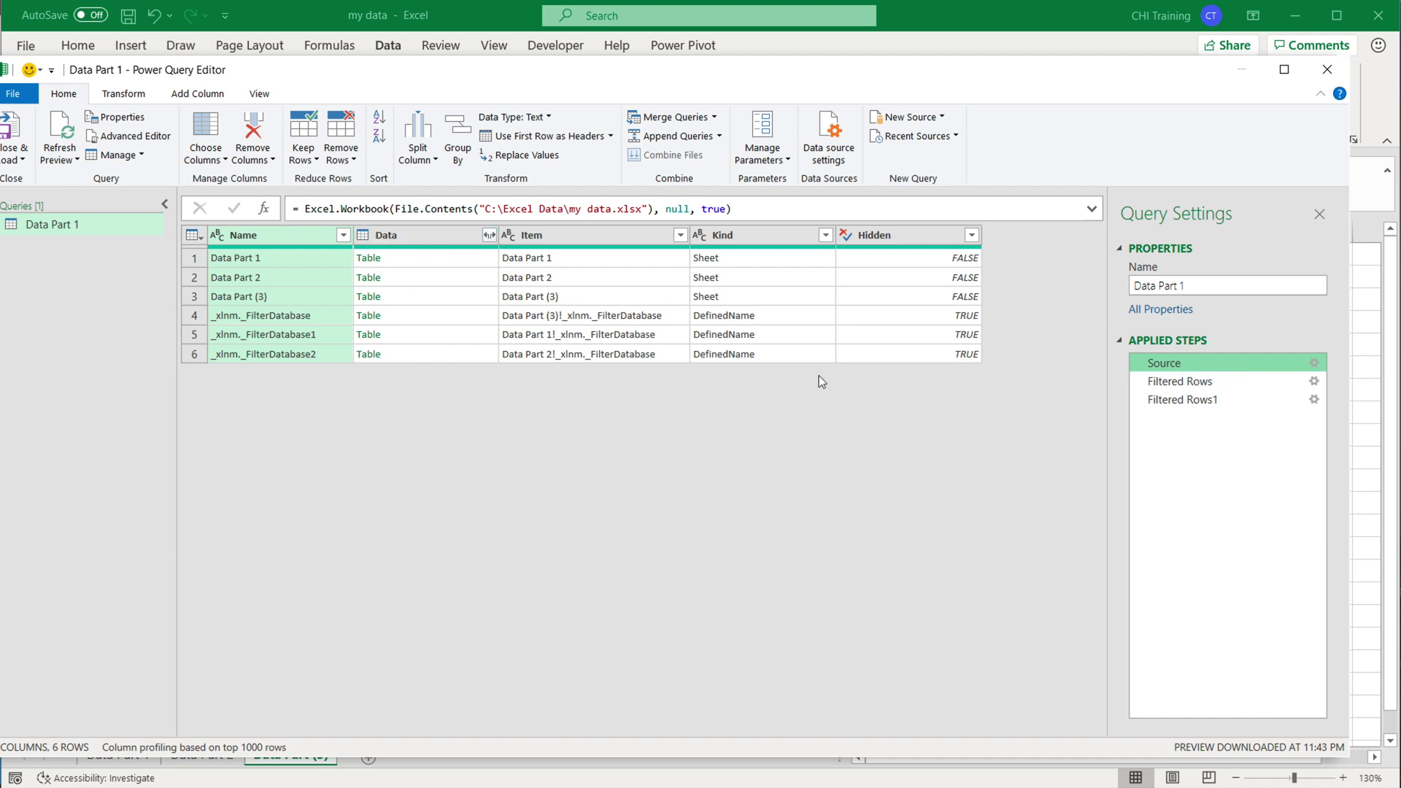
pyautogui.click(1196, 383)
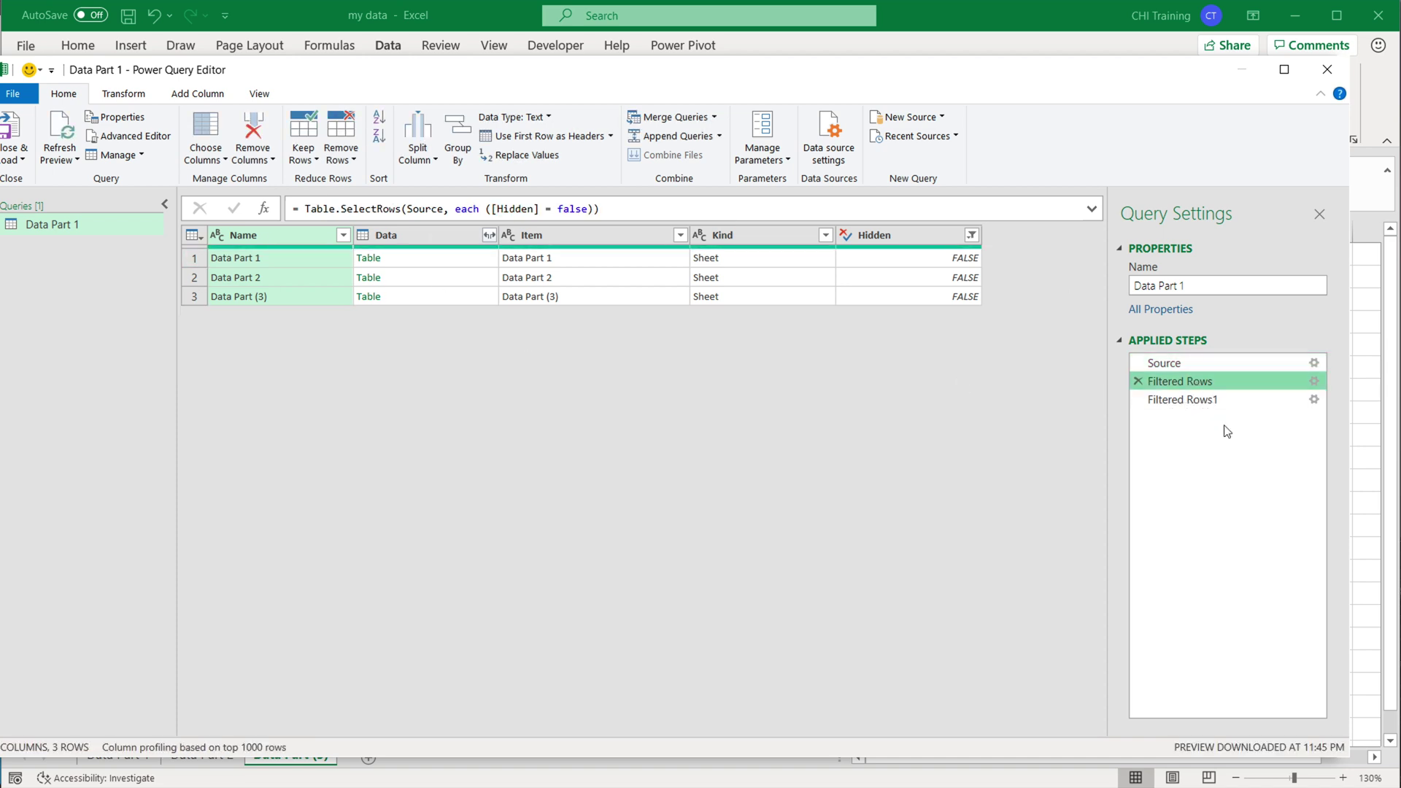
pyautogui.click(1199, 403)
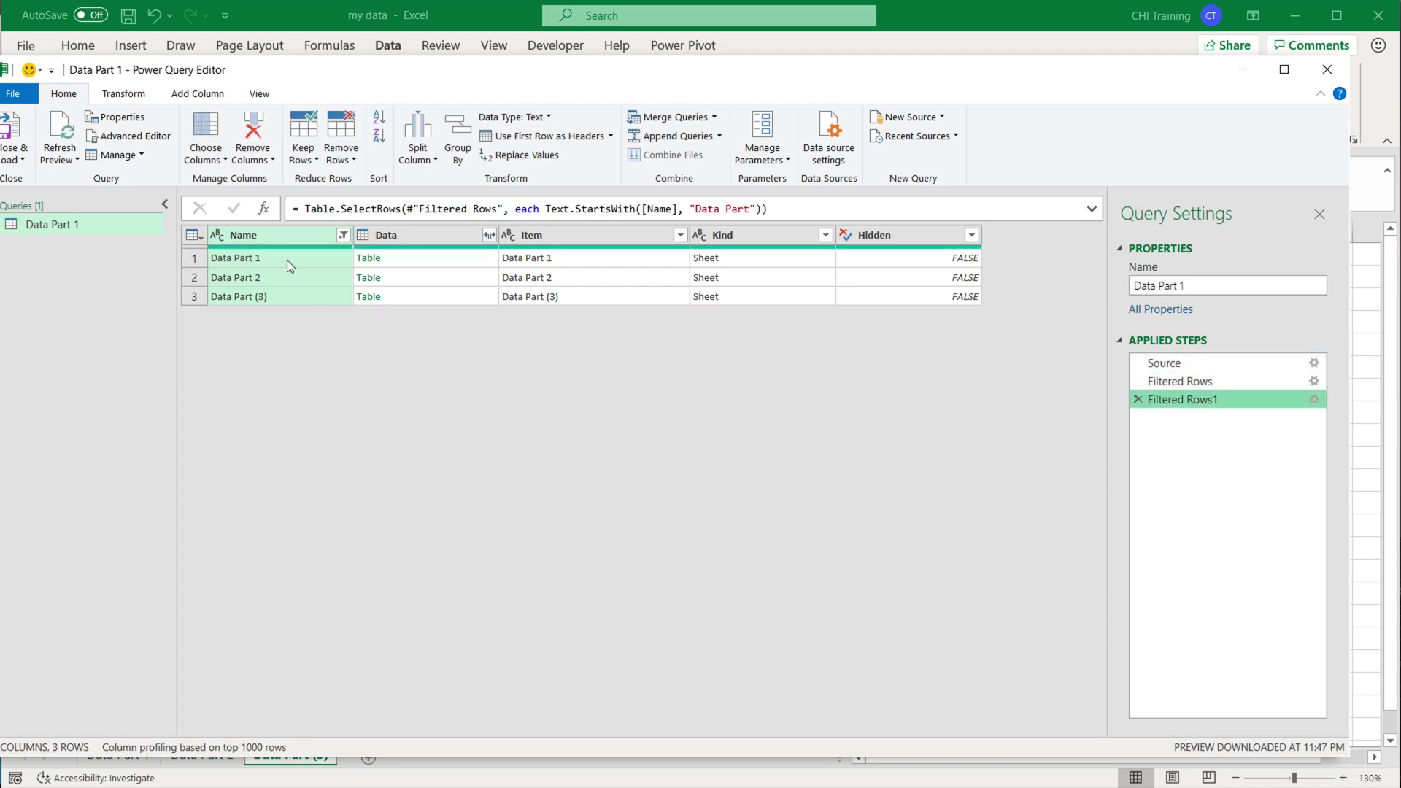
# In the Source step's Excel.Workbook formula, replace the null argument with true to use the first rows as headers.
pyautogui.click(1186, 362)
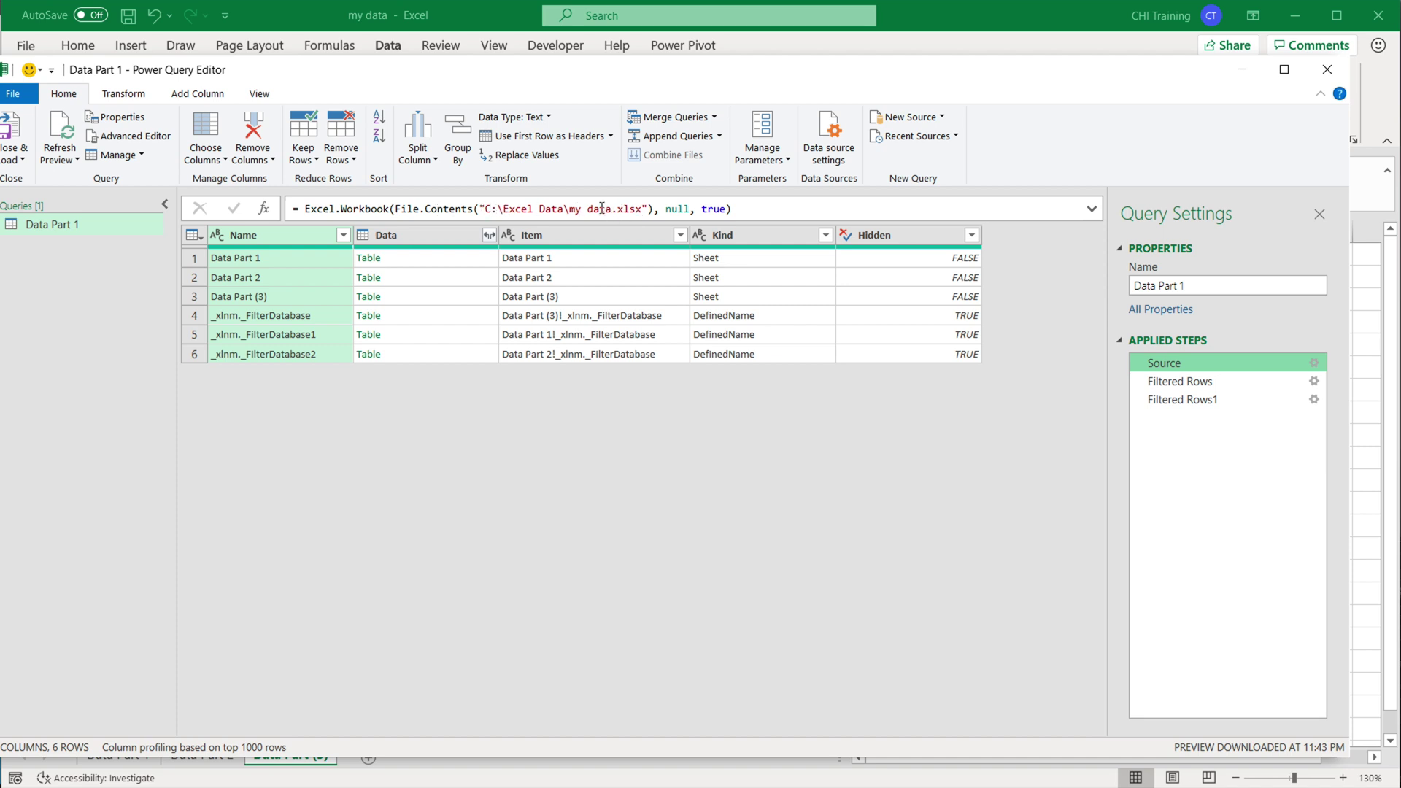
pyautogui.doubleClick(678, 209)
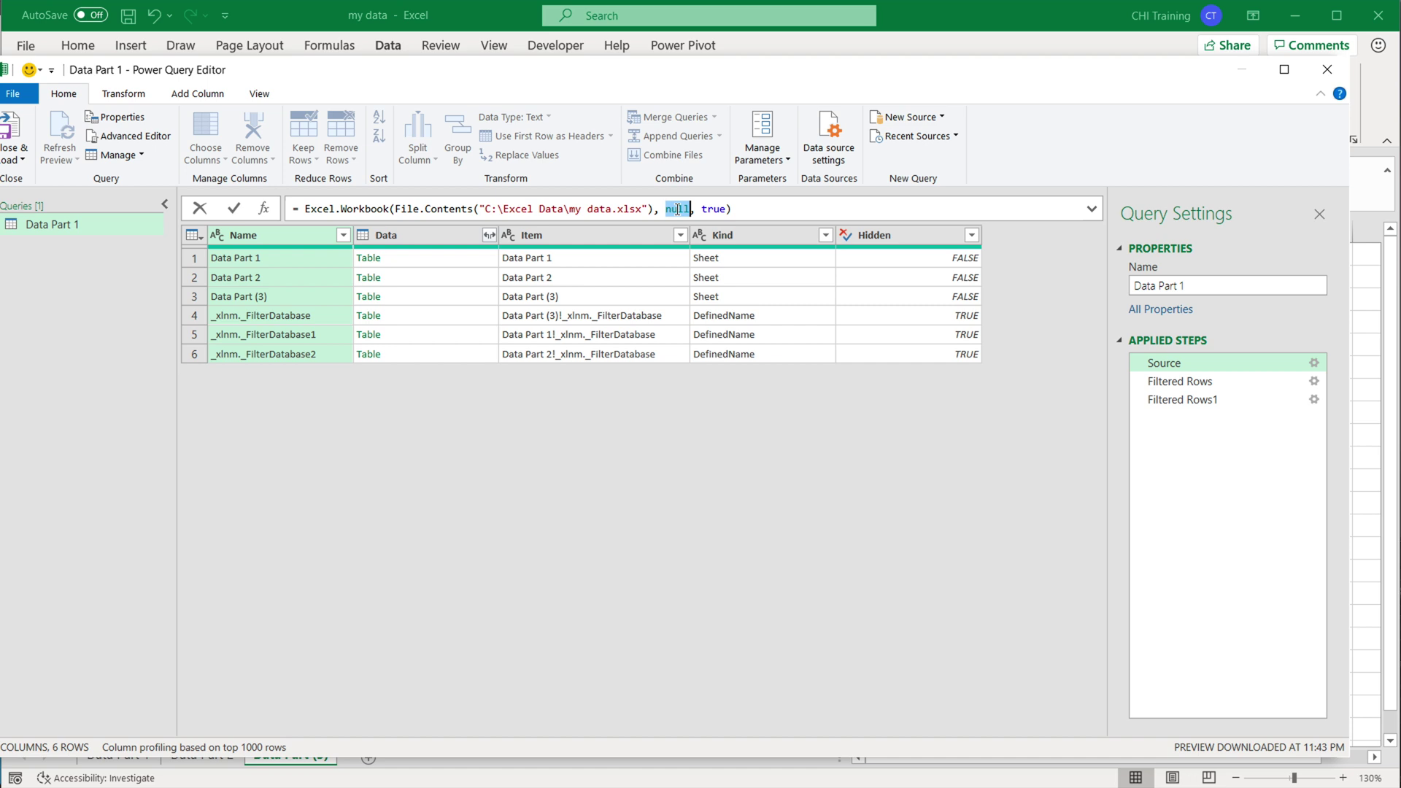
pyautogui.write('true')
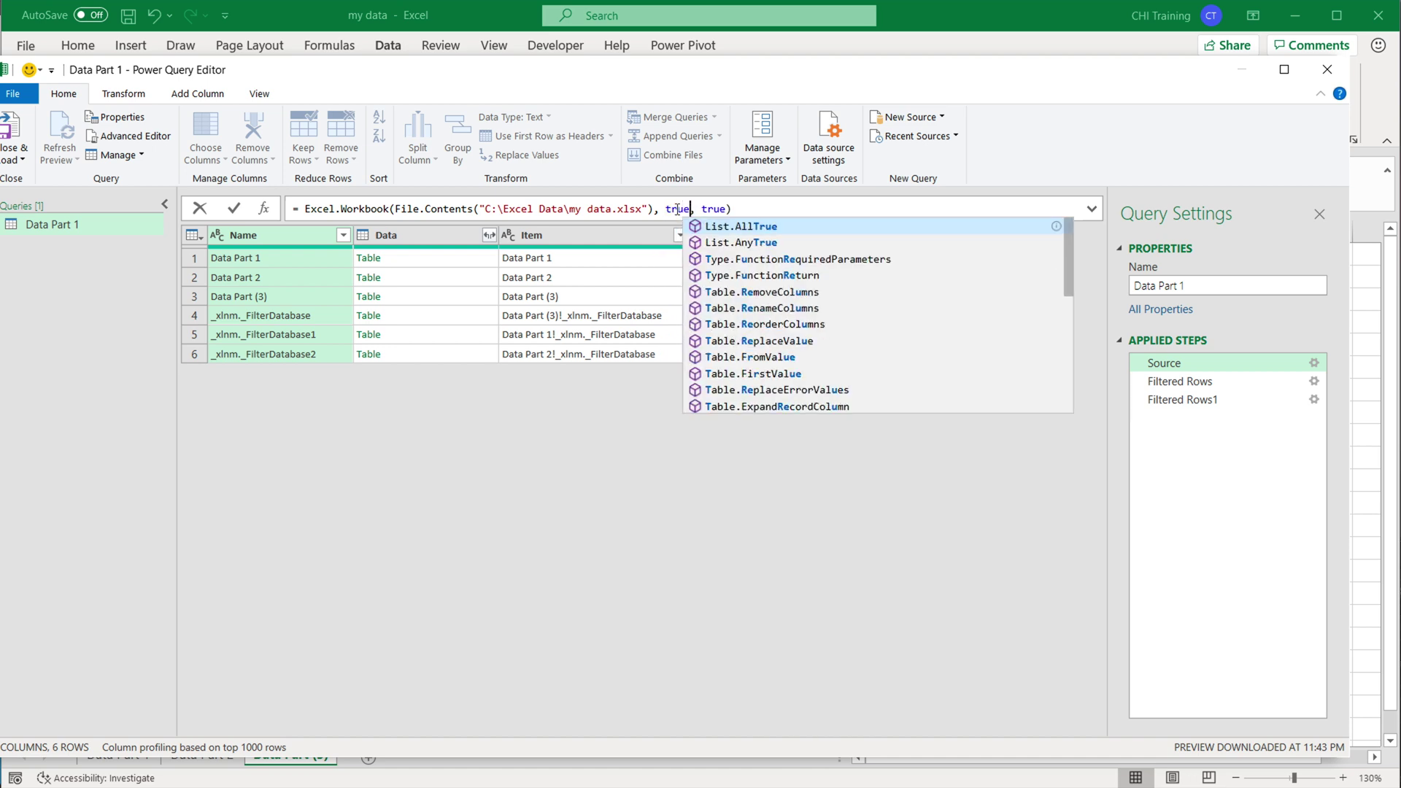
pyautogui.click(757, 205)
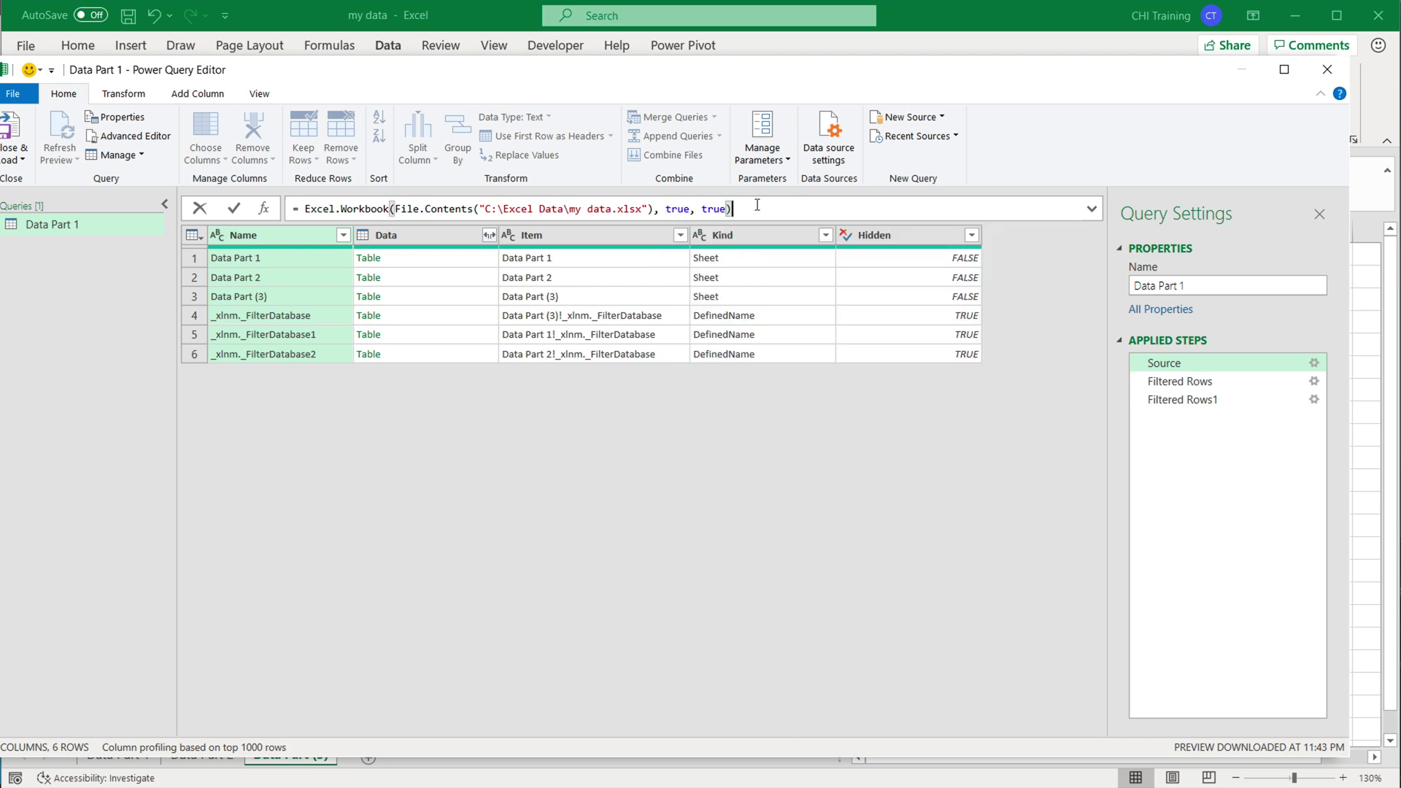
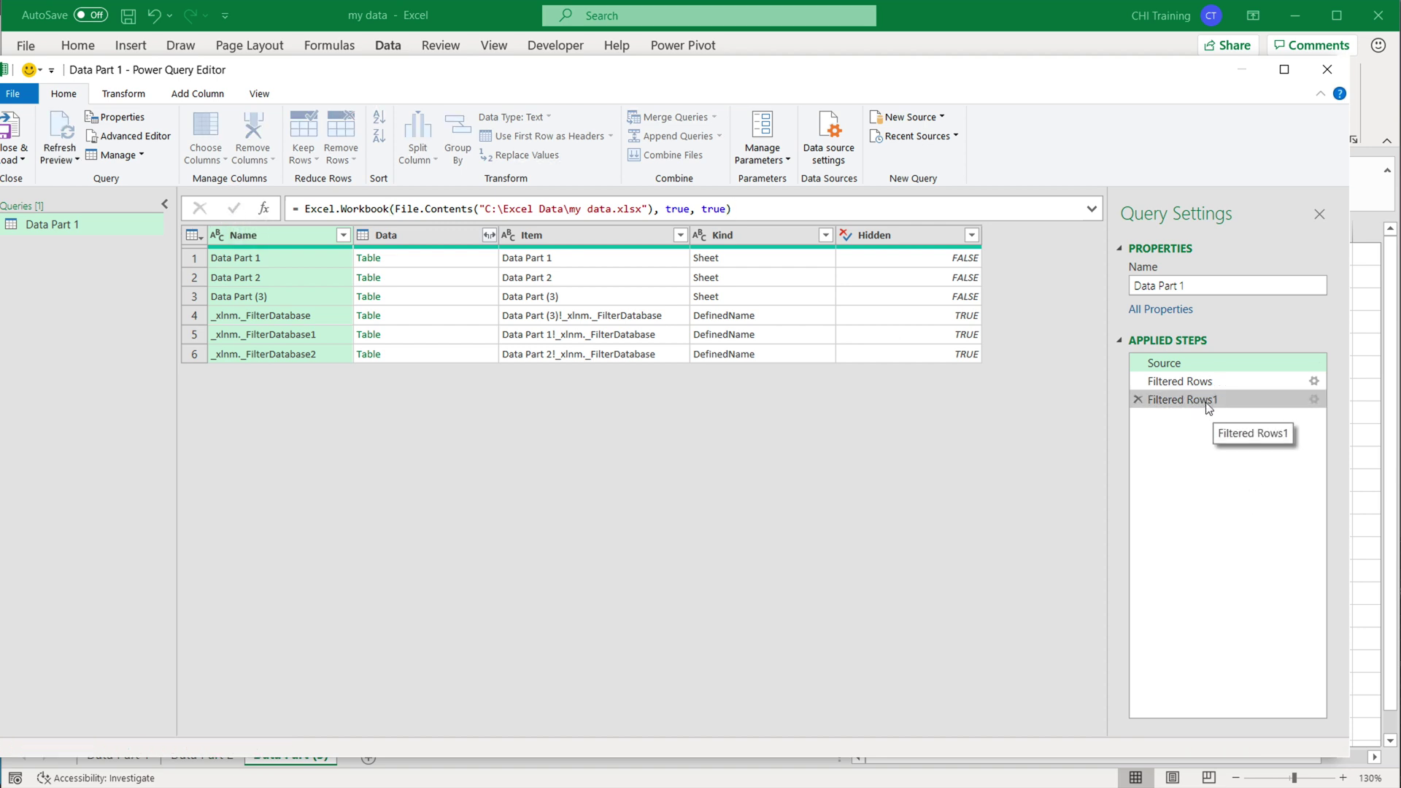
# Return to the Filtered Rows1 step and preview the headers of the Data Part 1 table in the Data column.
pyautogui.click(1206, 401)
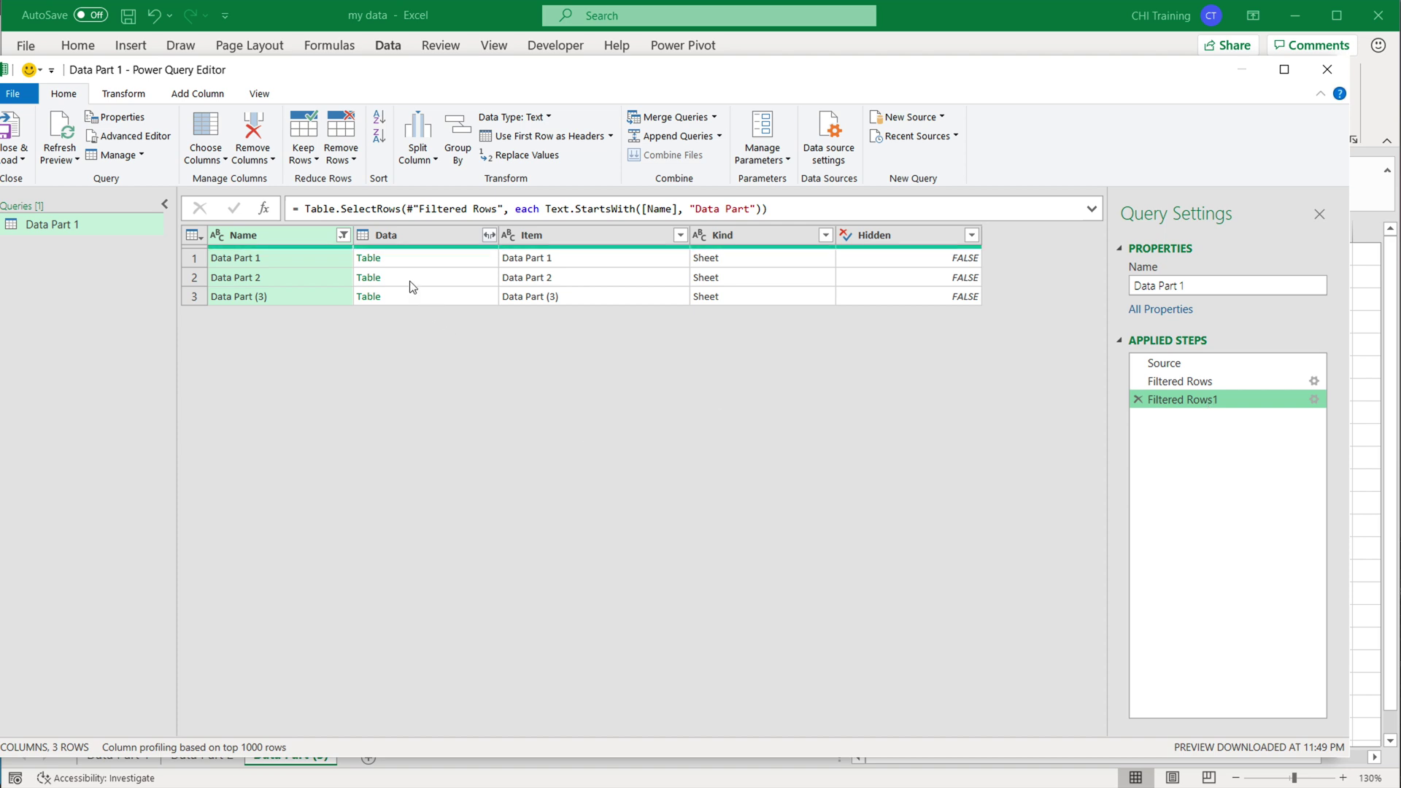
pyautogui.click(438, 241)
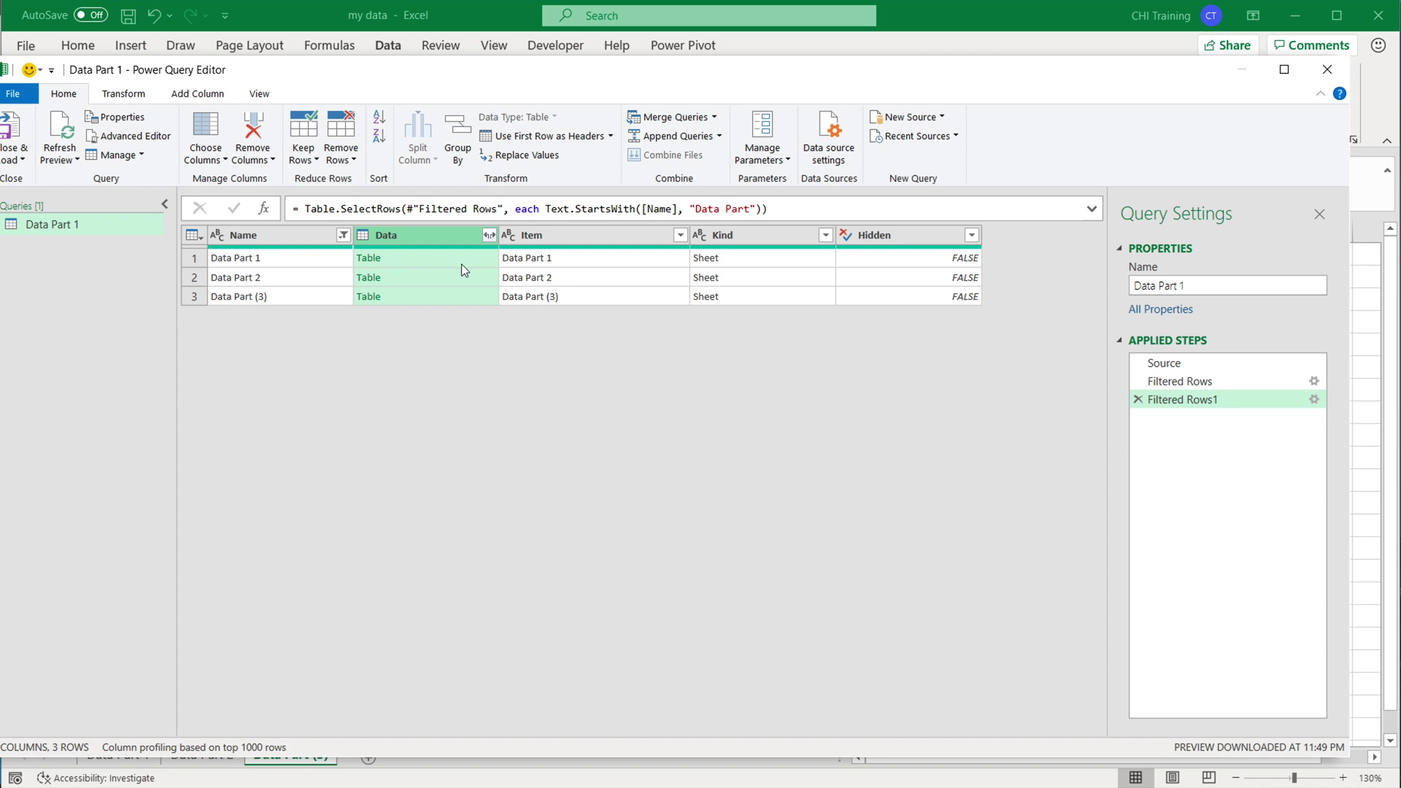
pyautogui.click(460, 259)
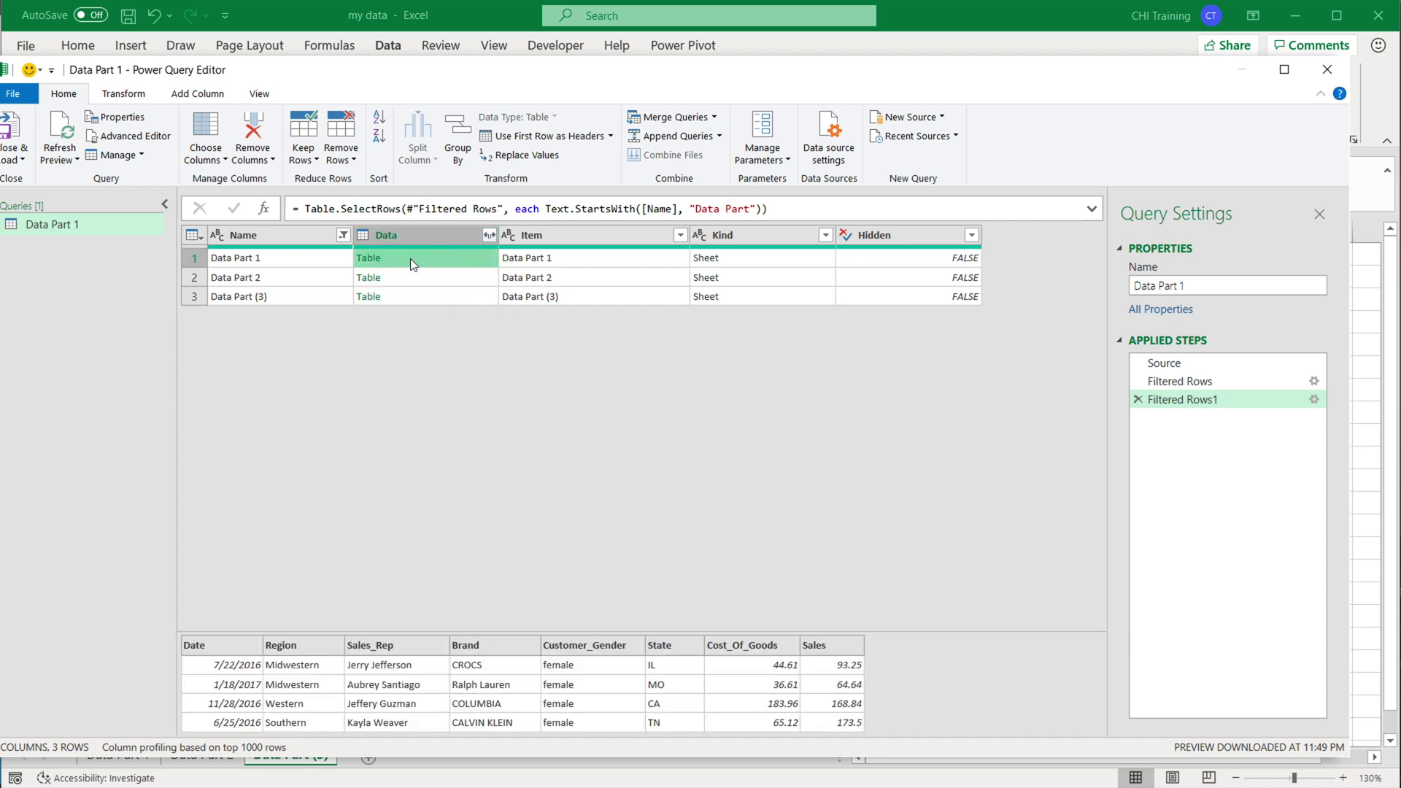
# Drill into the Data Part 1 table, and remove the added Changed Type and Data Part 1_Sheet steps.
pyautogui.click(369, 259)
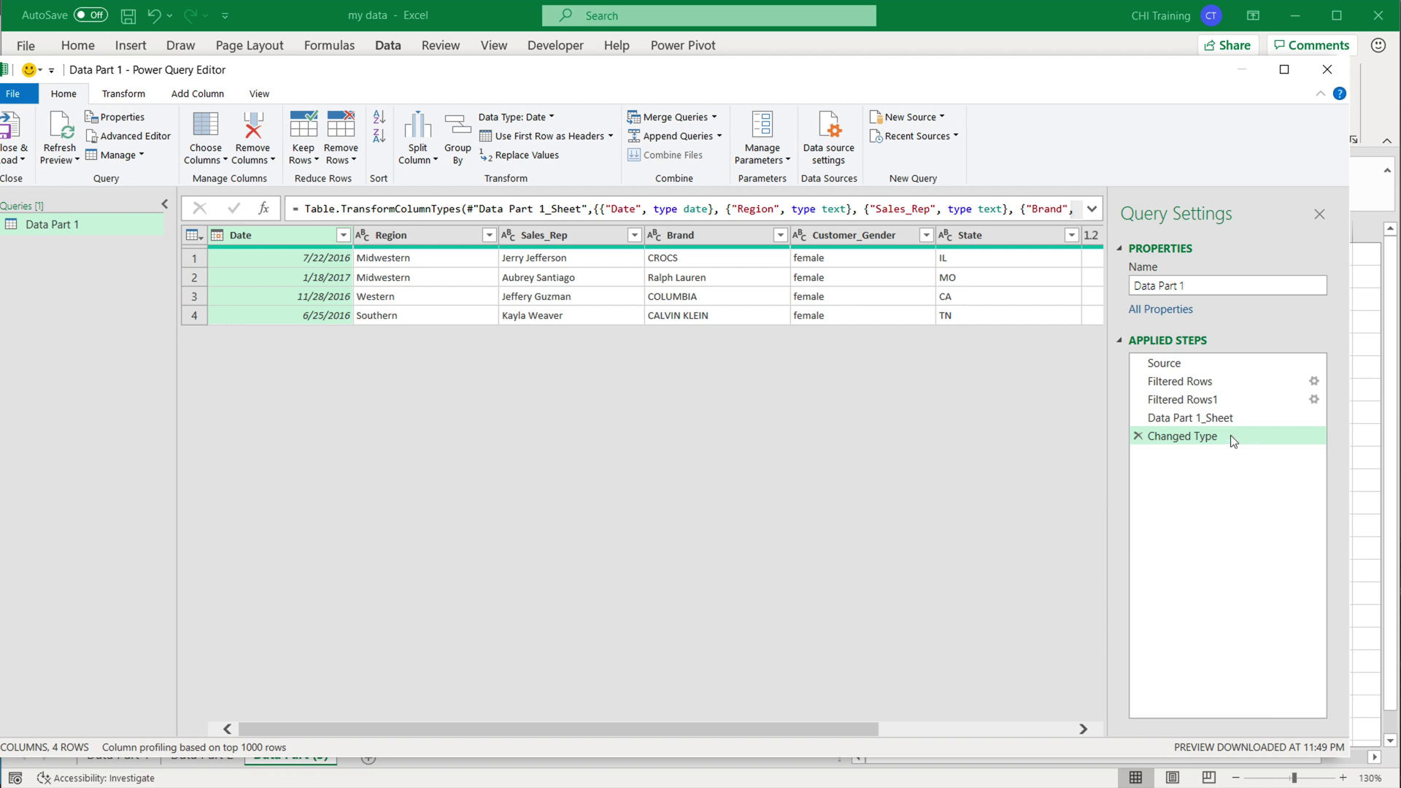
pyautogui.click(1139, 436)
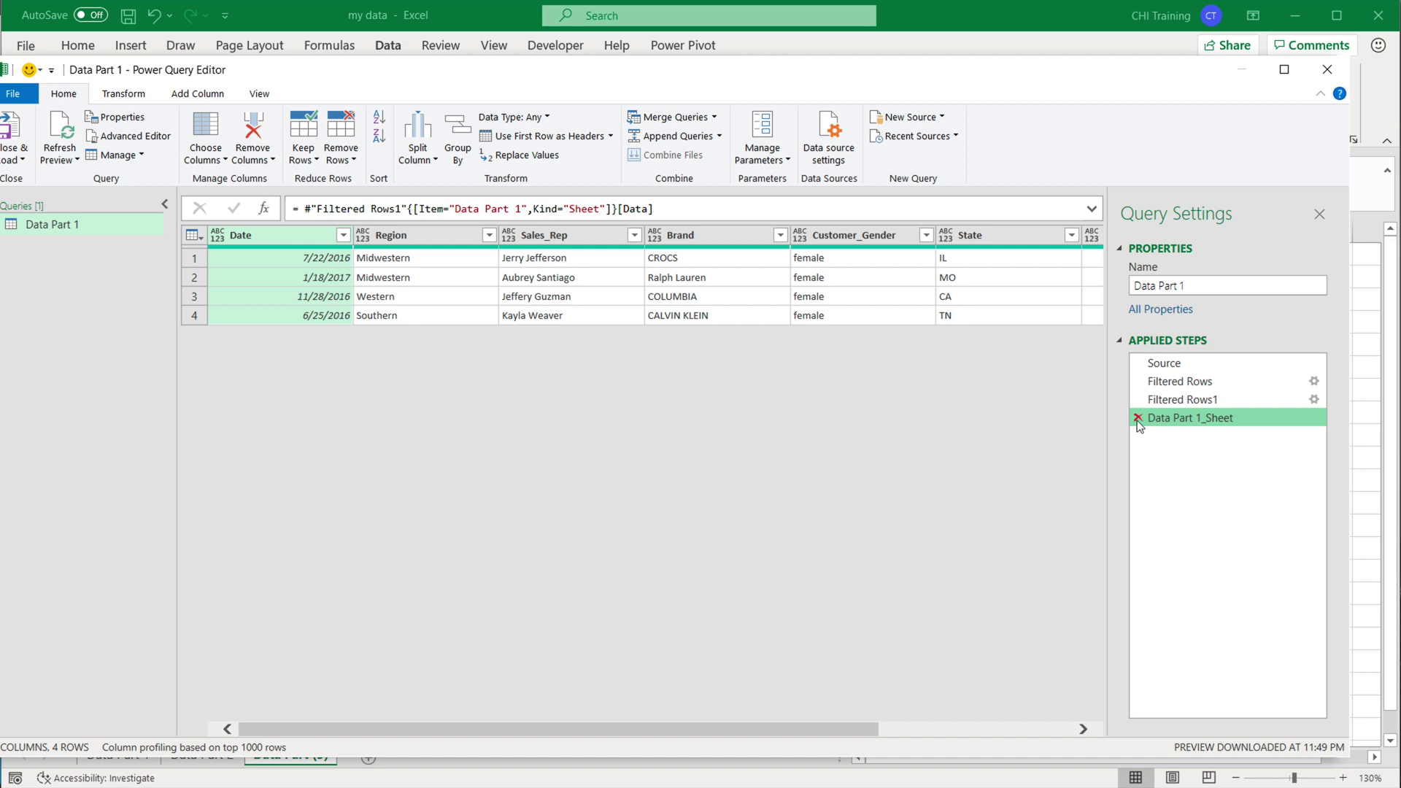
pyautogui.click(1138, 418)
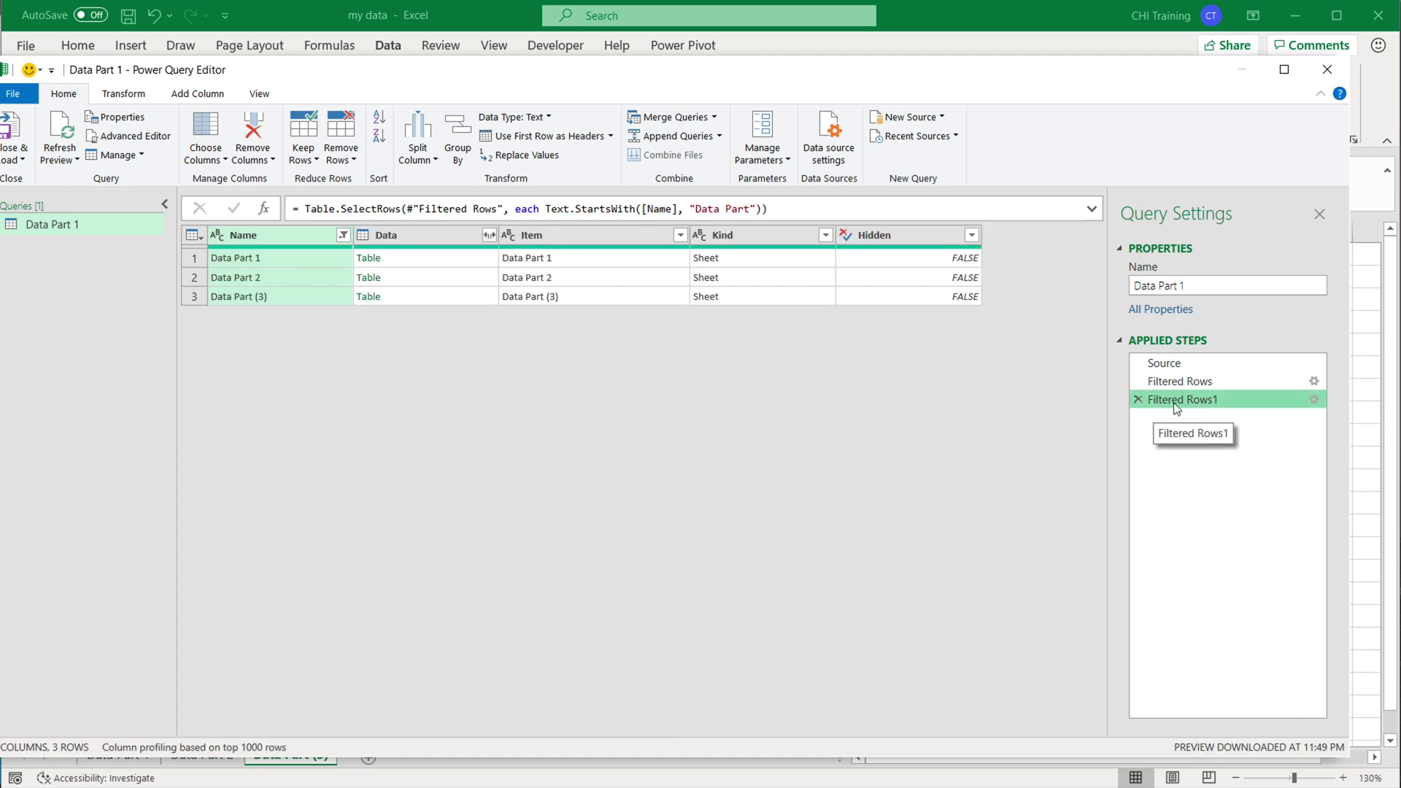
# Preview the nested tables of Data Part 1, Data Part 2 and Data Part (3) to compare their column headers.
pyautogui.click(467, 263)
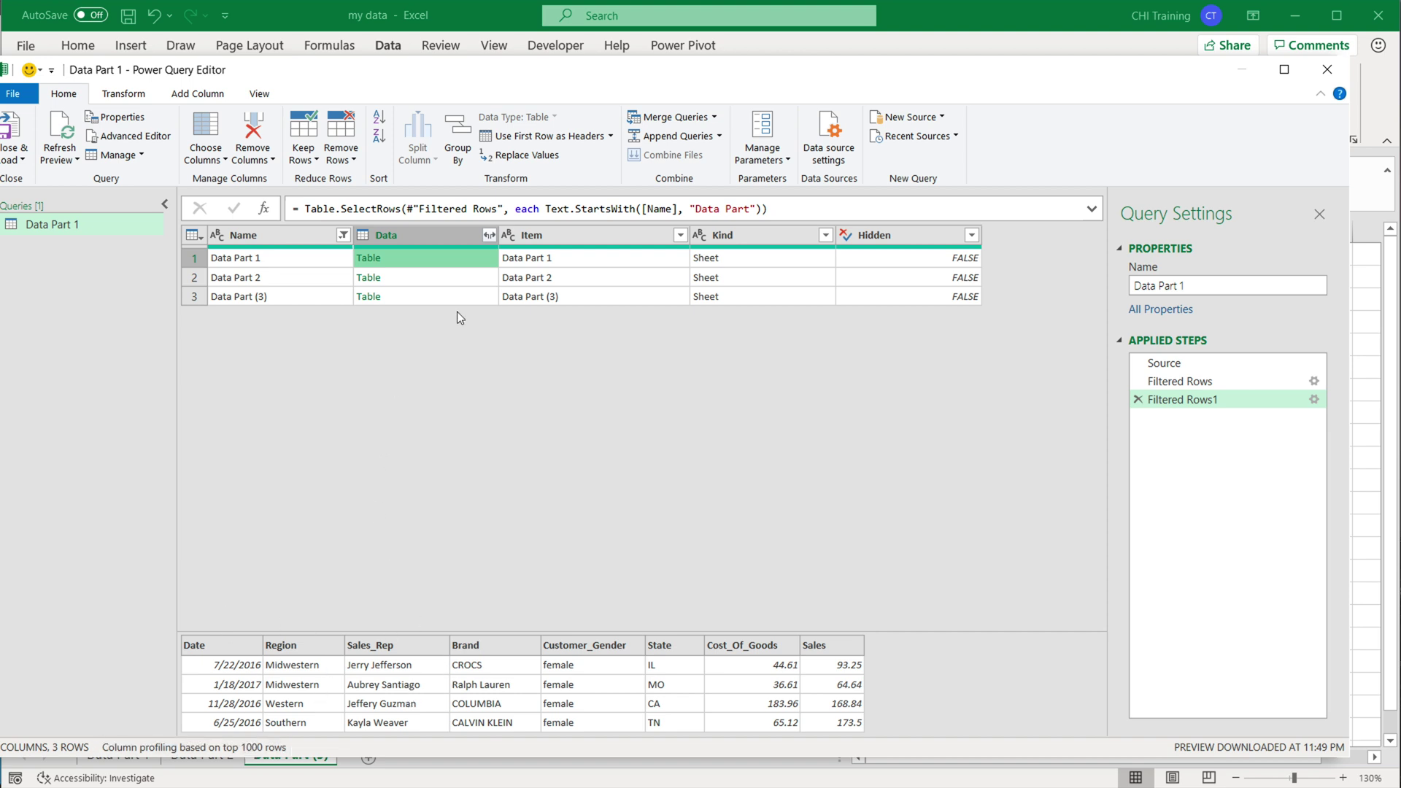
pyautogui.click(481, 277)
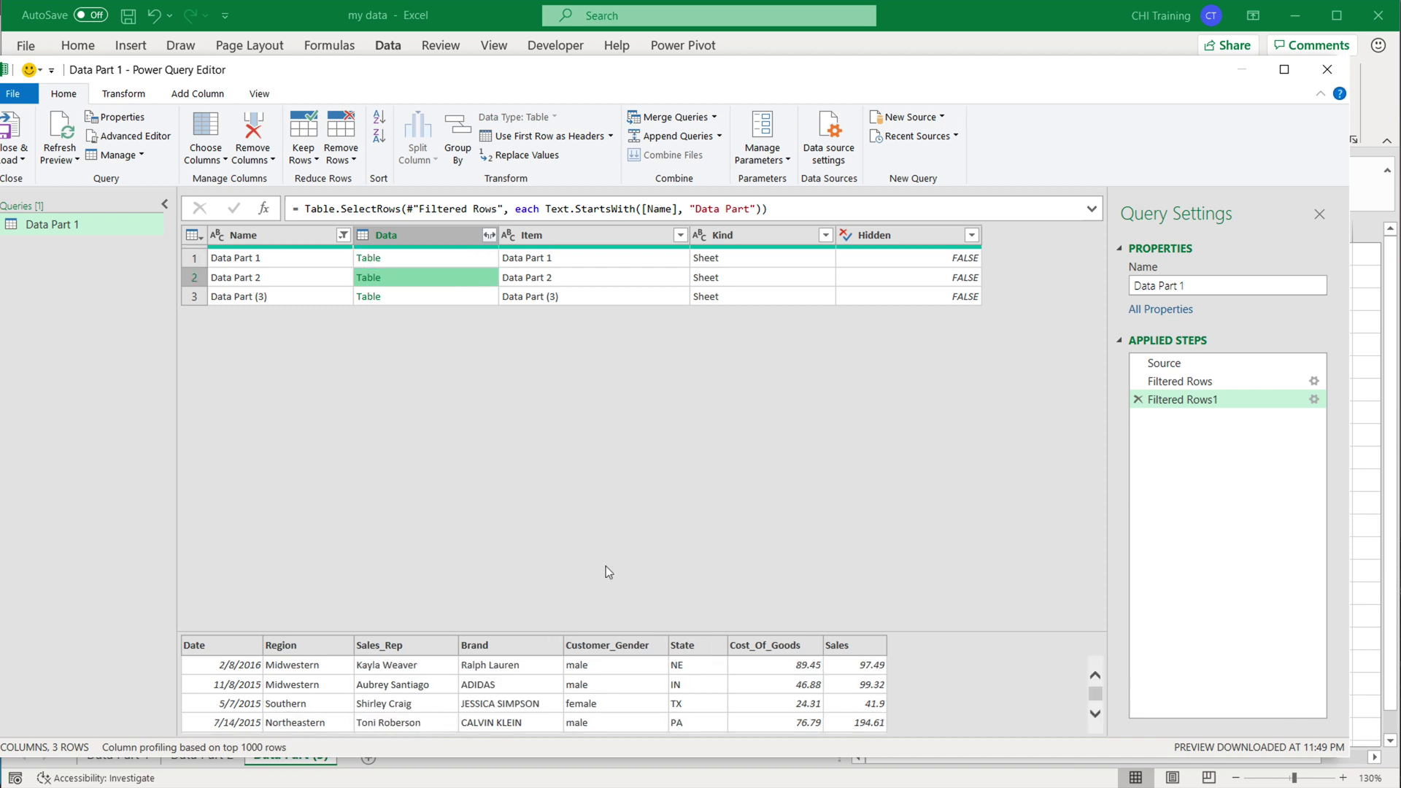
pyautogui.click(466, 296)
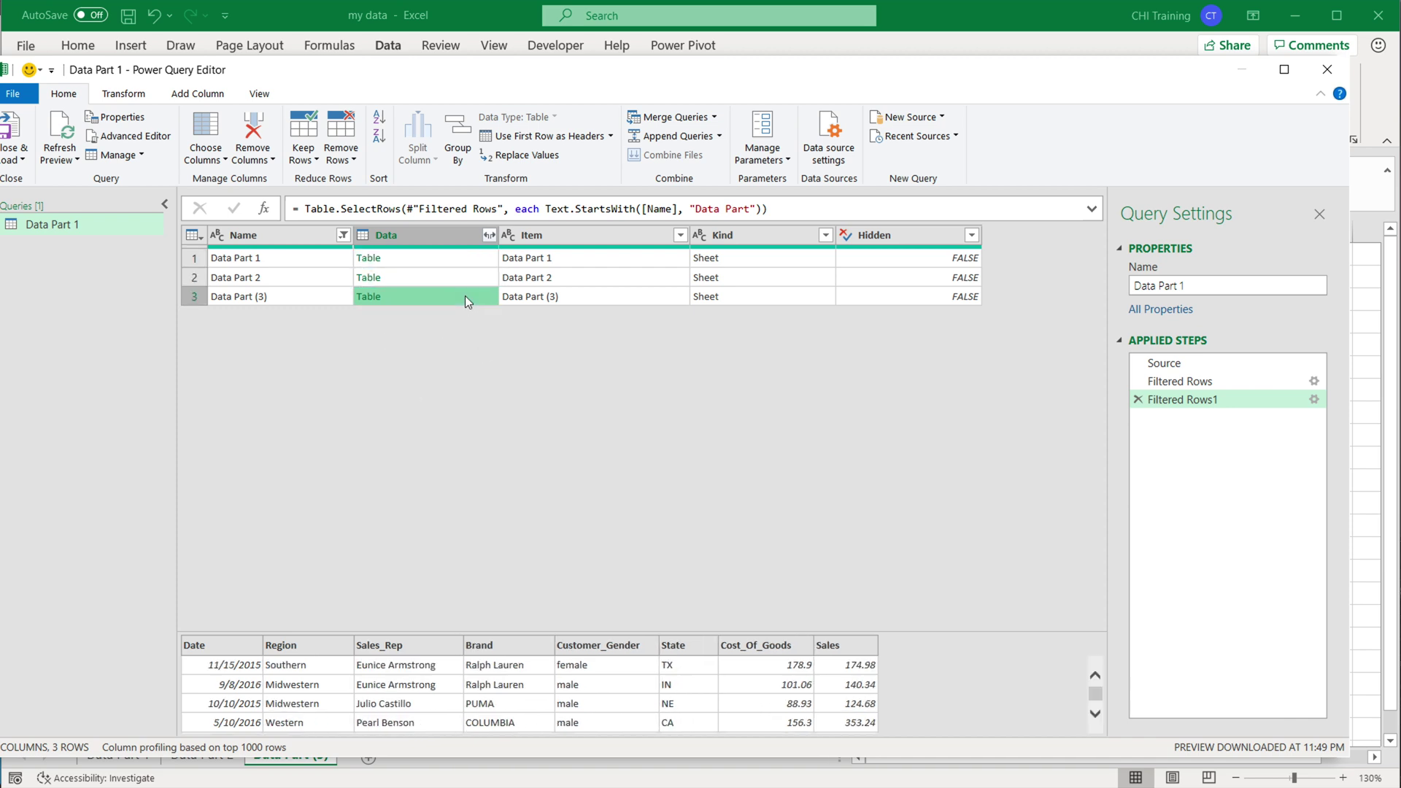
pyautogui.click(433, 264)
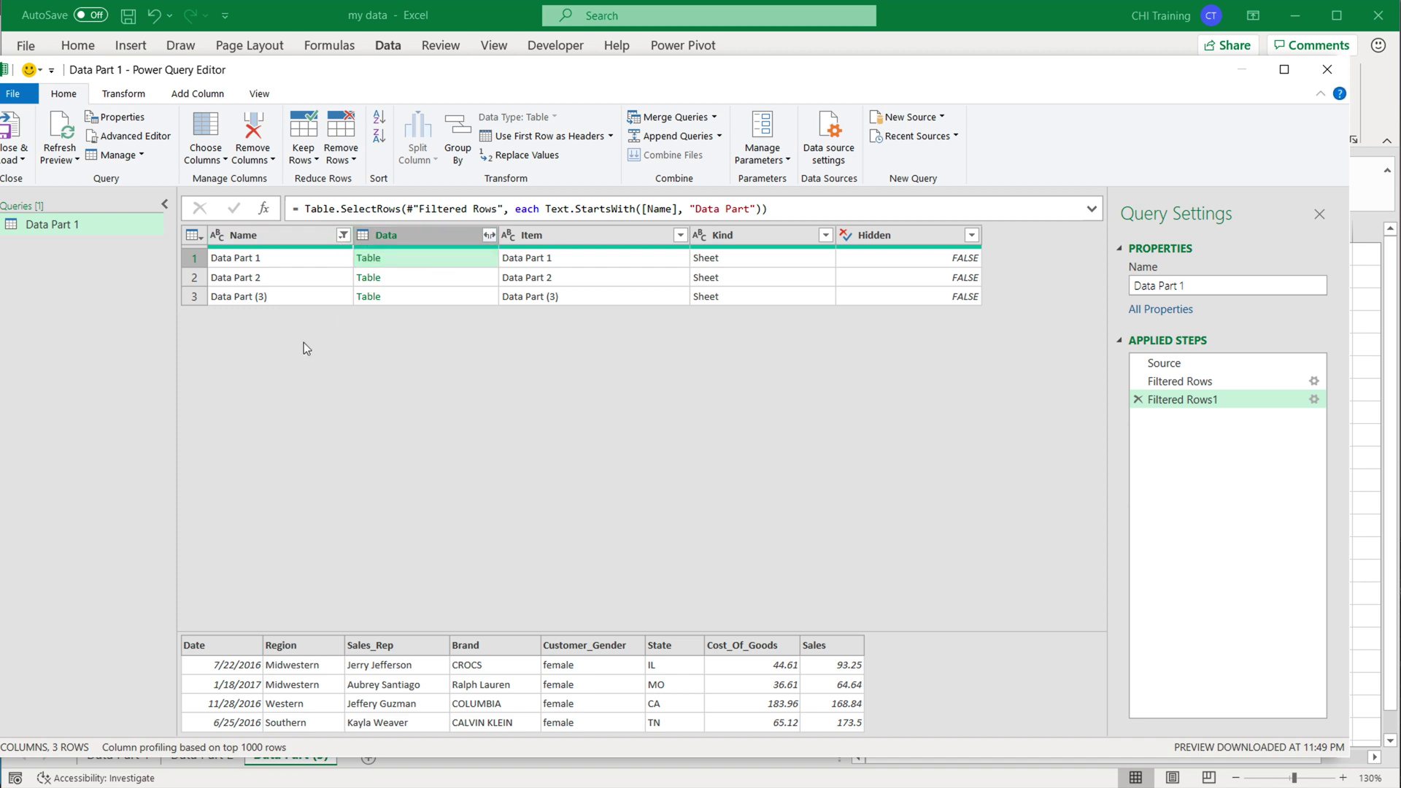
# Keep only the Name and Data columns in the query and remove all the other columns.
pyautogui.click(262, 235)
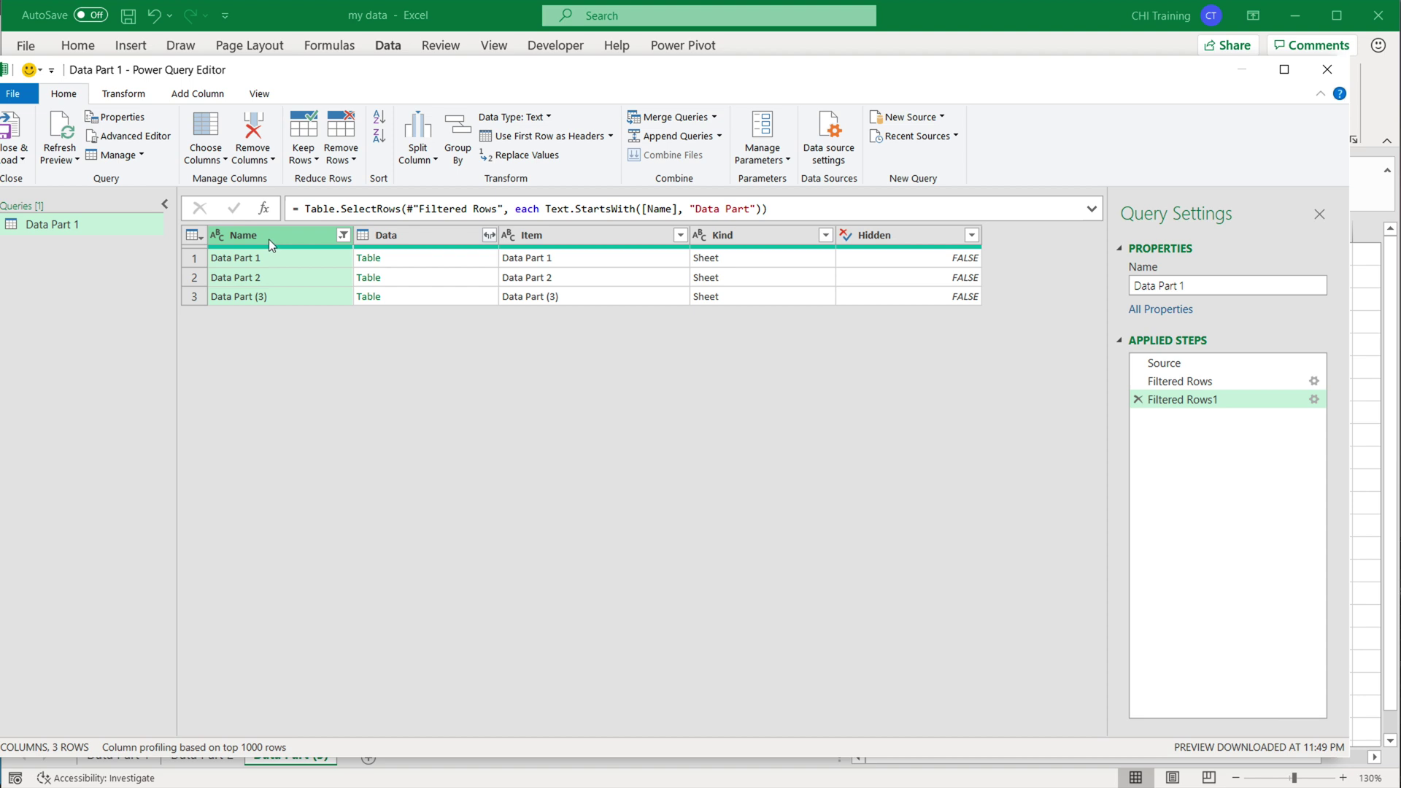
pyautogui.keyDown('ctrl'); pyautogui.click(414, 234); pyautogui.keyUp('ctrl')
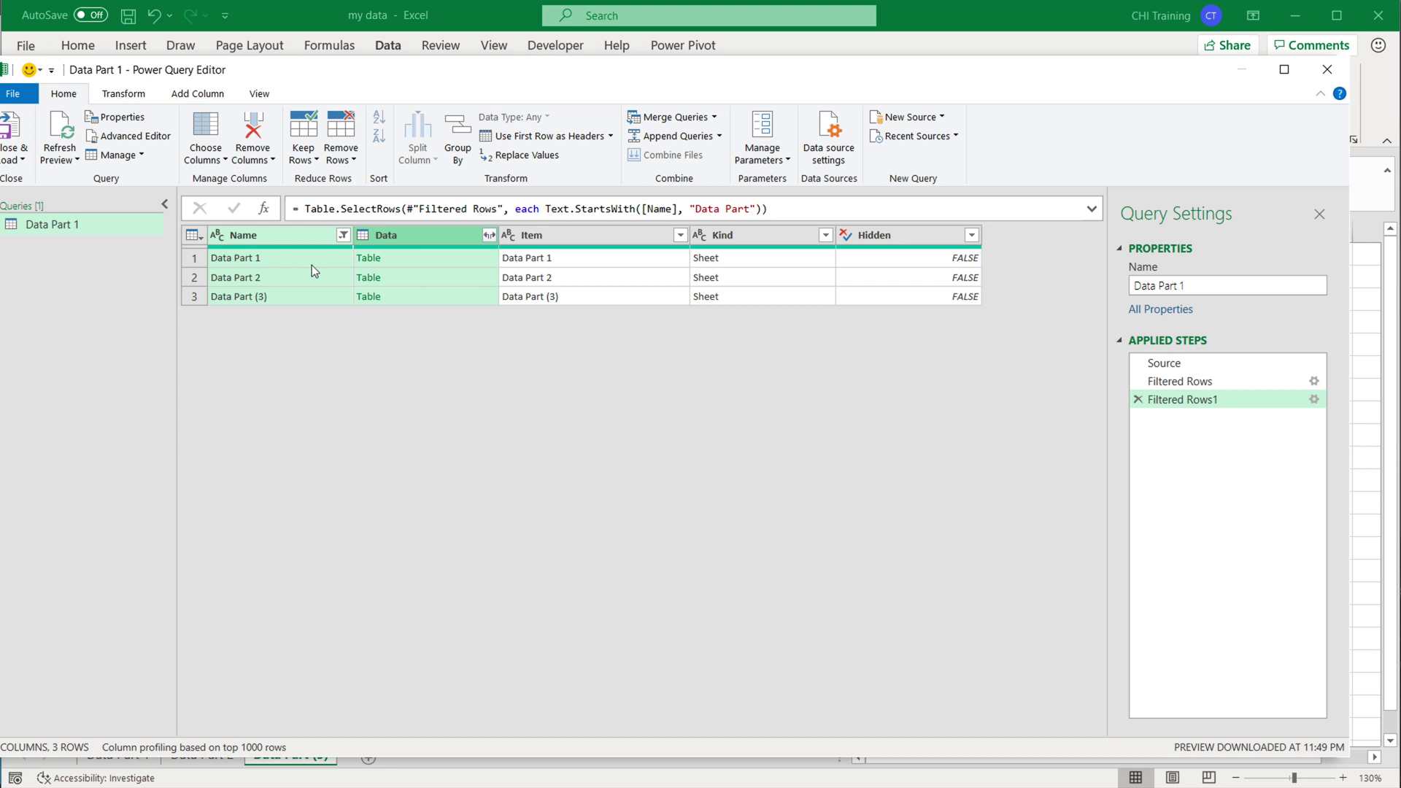
pyautogui.rightClick(383, 234)
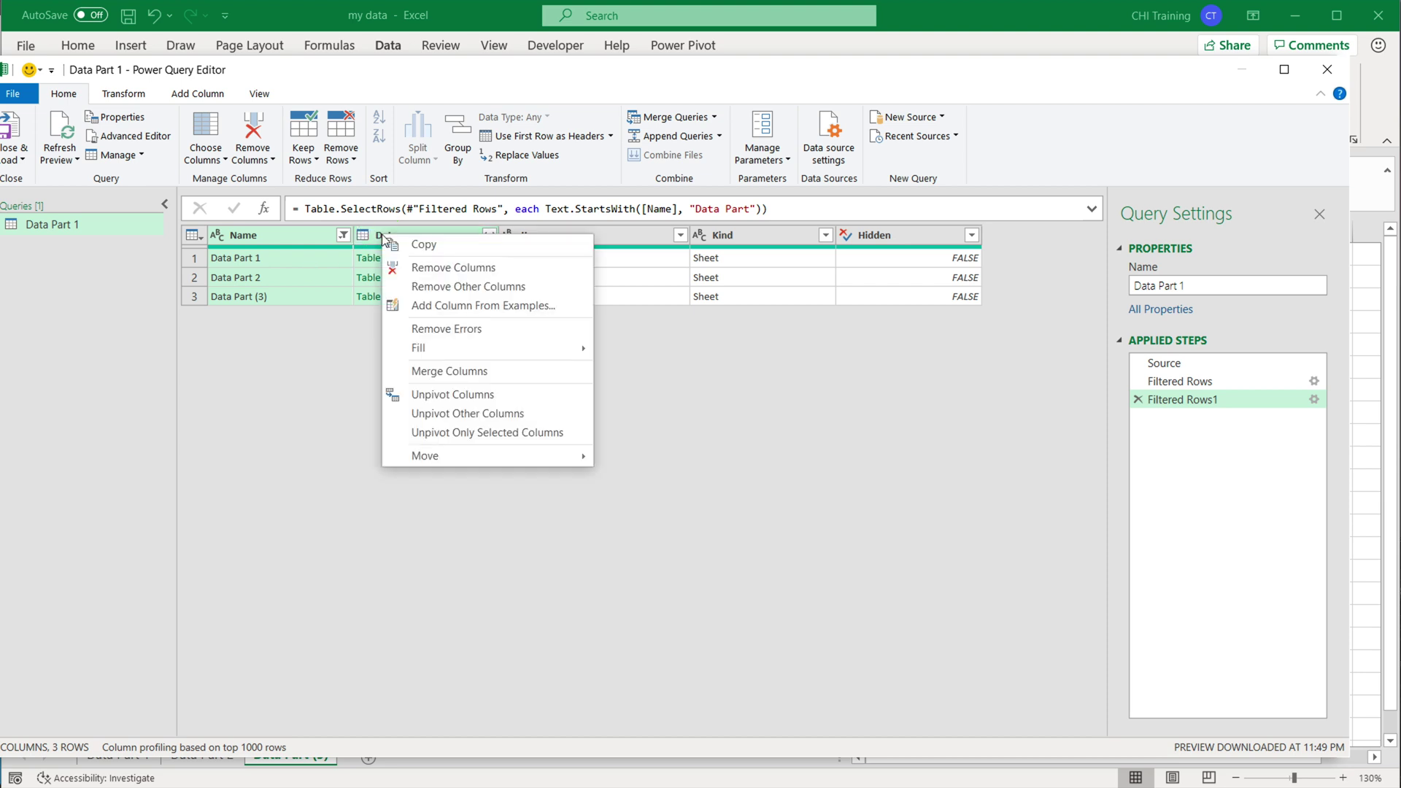
pyautogui.click(470, 289)
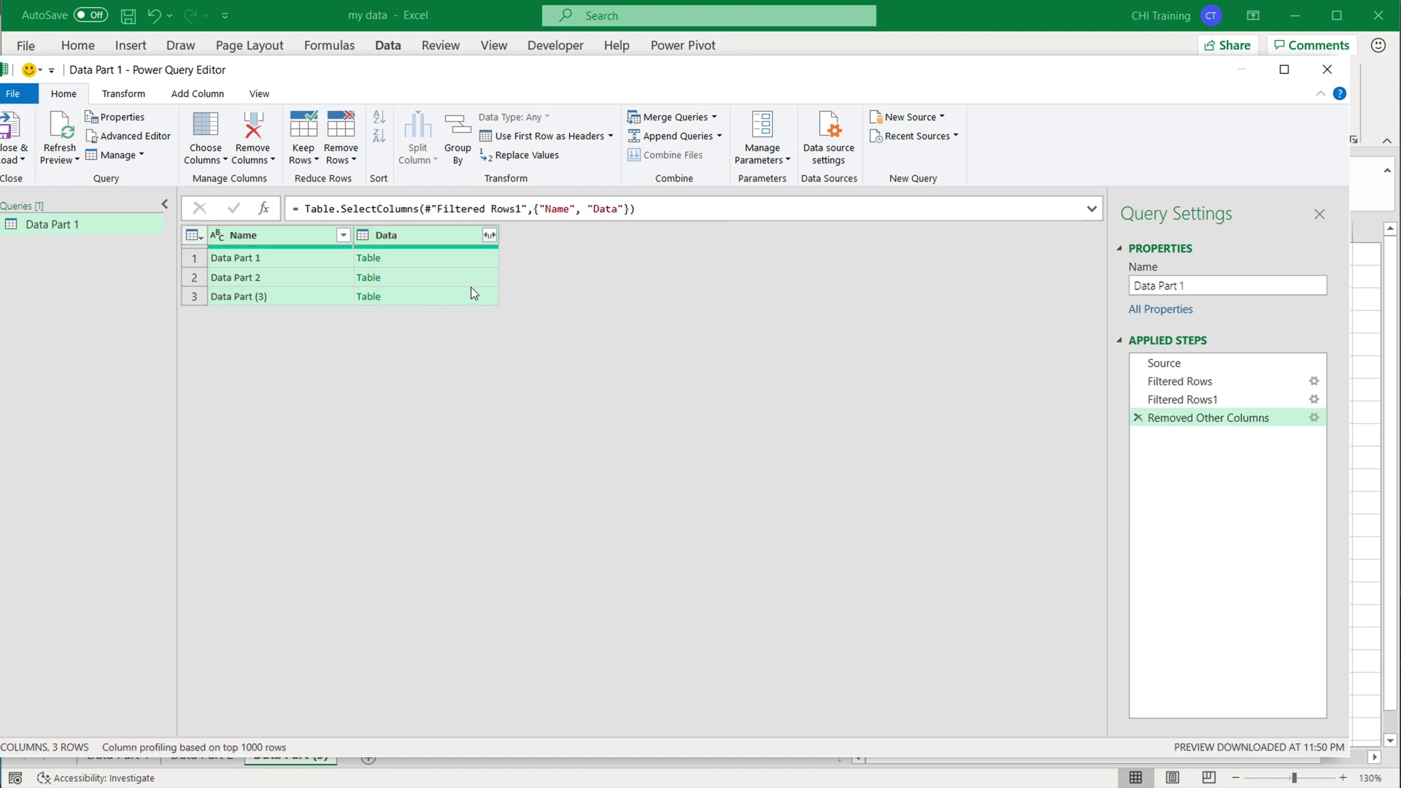
# Expand the nested tables in the Data column with all columns selected, keeping the original column name as prefix.
pyautogui.click(321, 261)
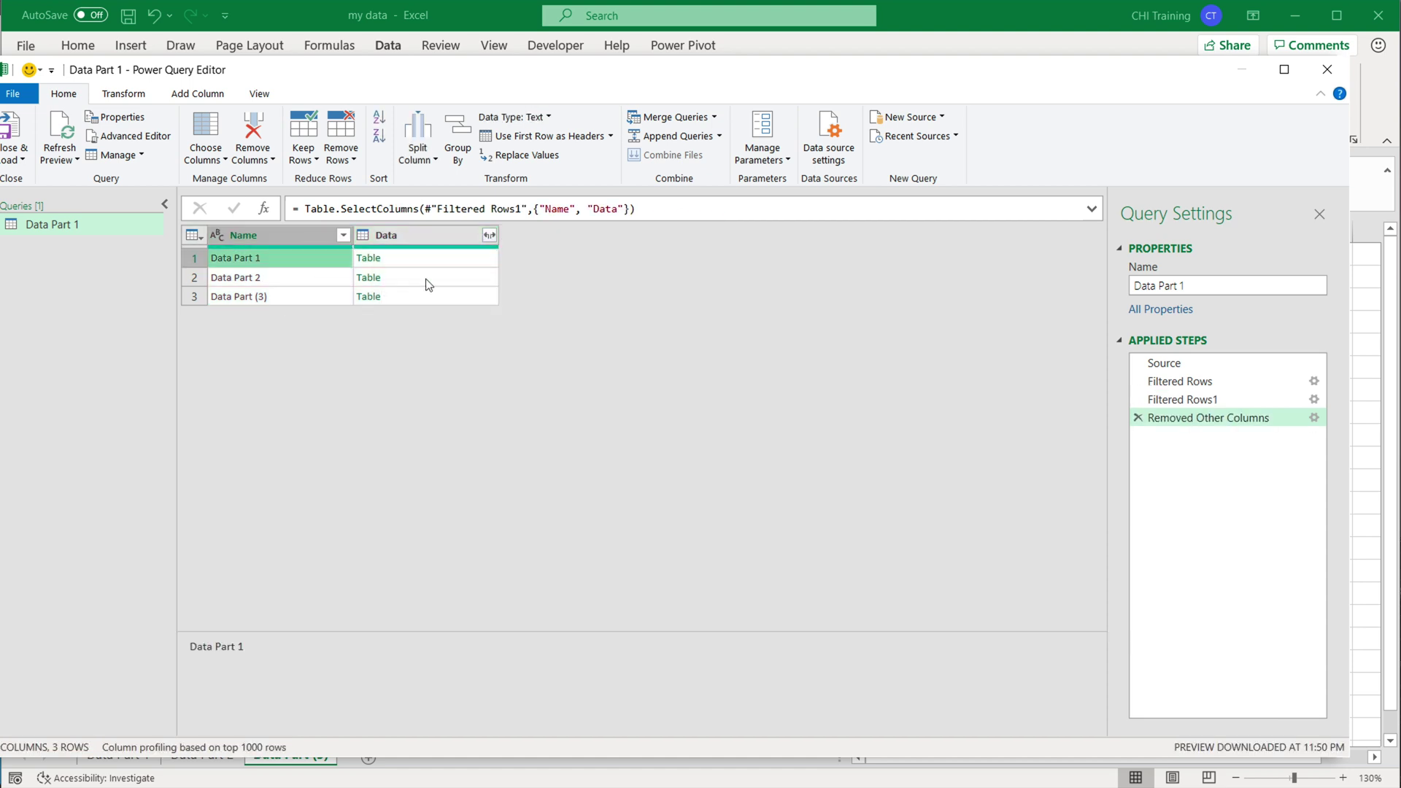
pyautogui.click(489, 235)
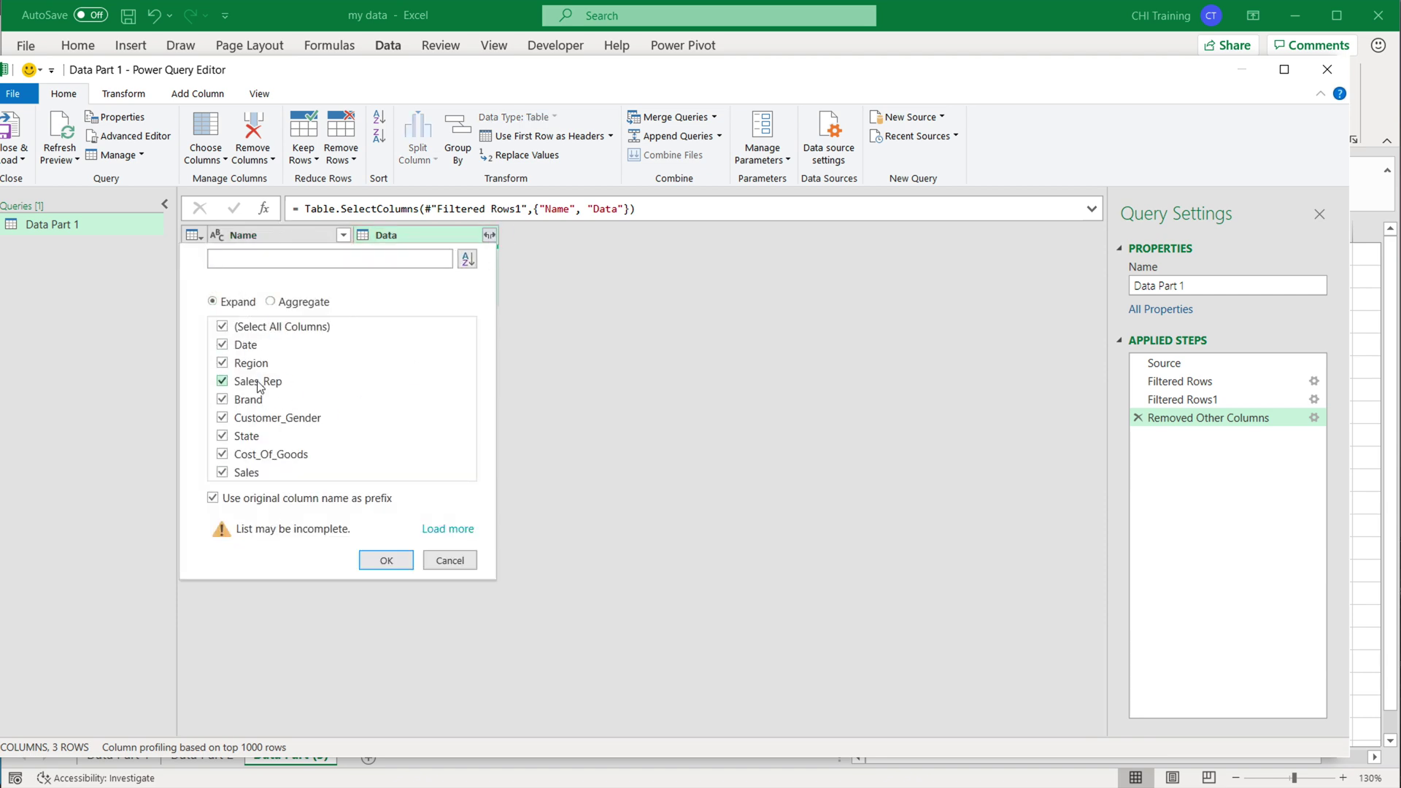
pyautogui.click(380, 559)
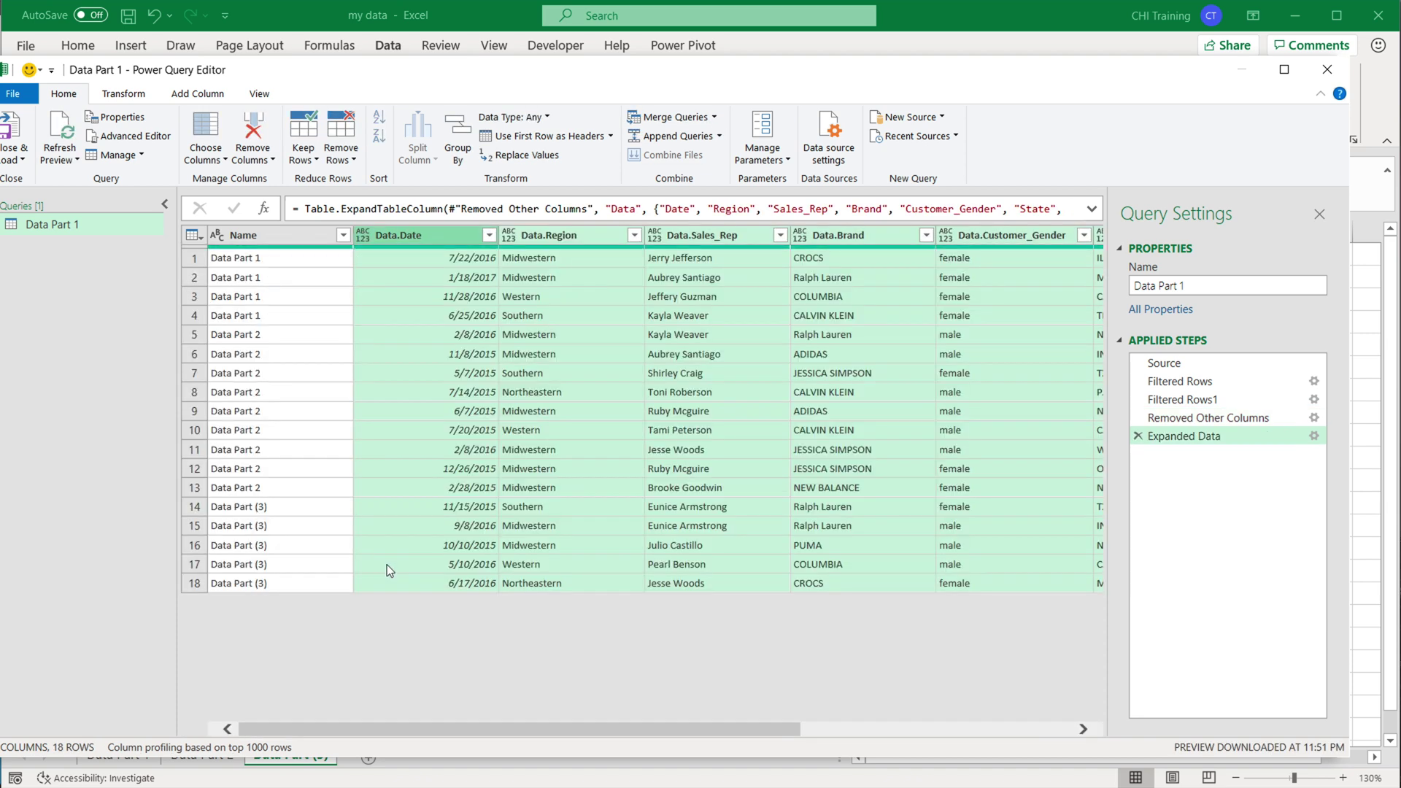
pyautogui.moveTo(493, 728); pyautogui.dragTo(122, 745)
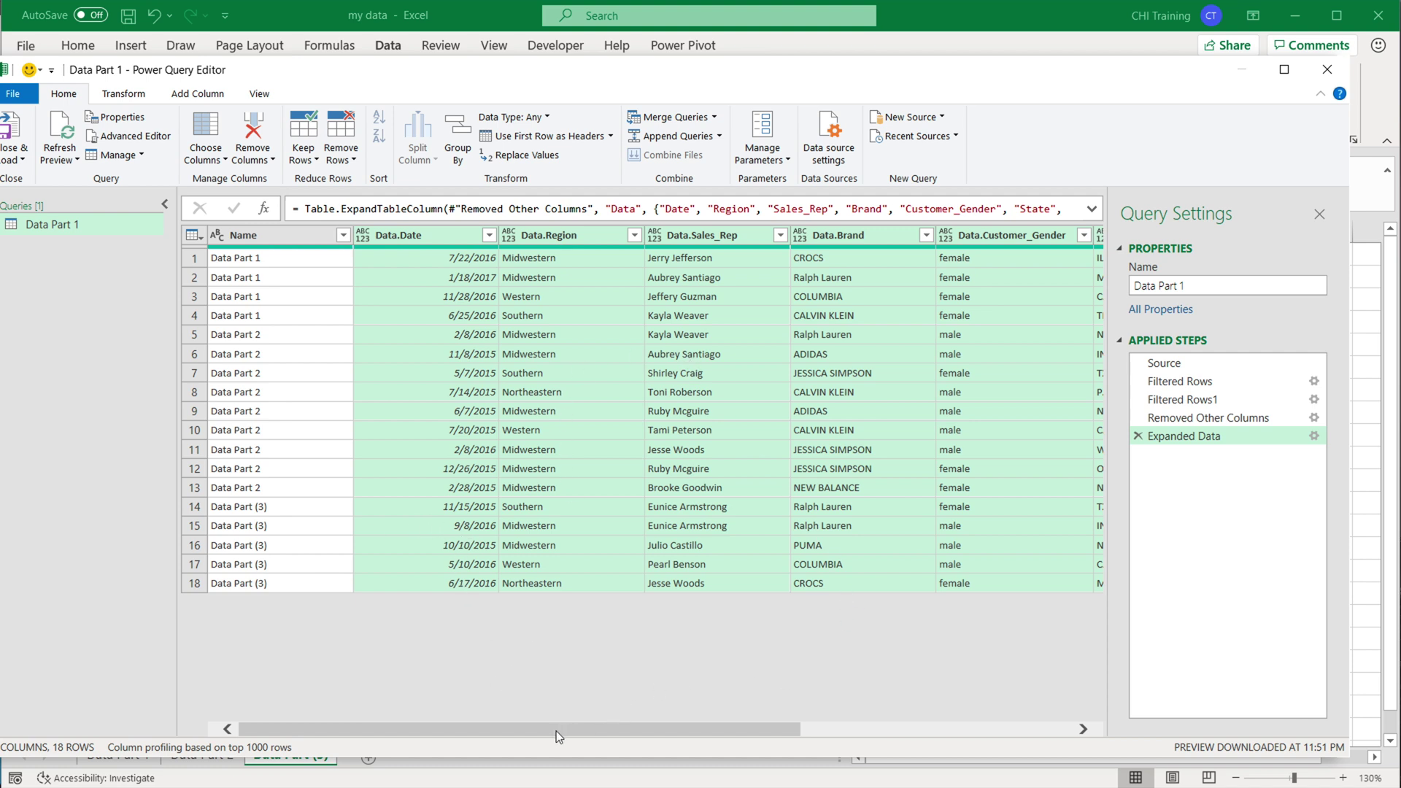
pyautogui.moveTo(554, 731); pyautogui.dragTo(931, 737)
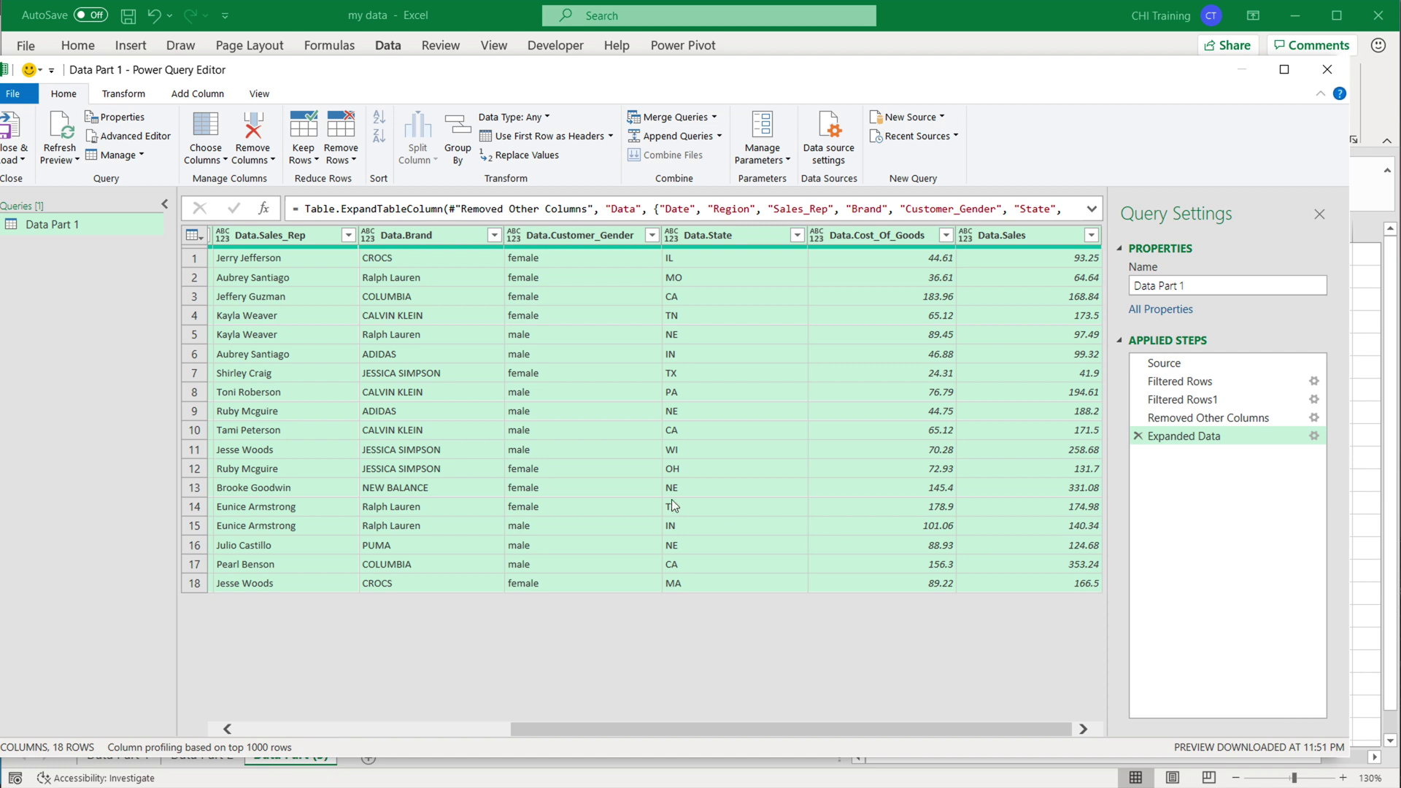
pyautogui.moveTo(624, 726); pyautogui.dragTo(306, 740)
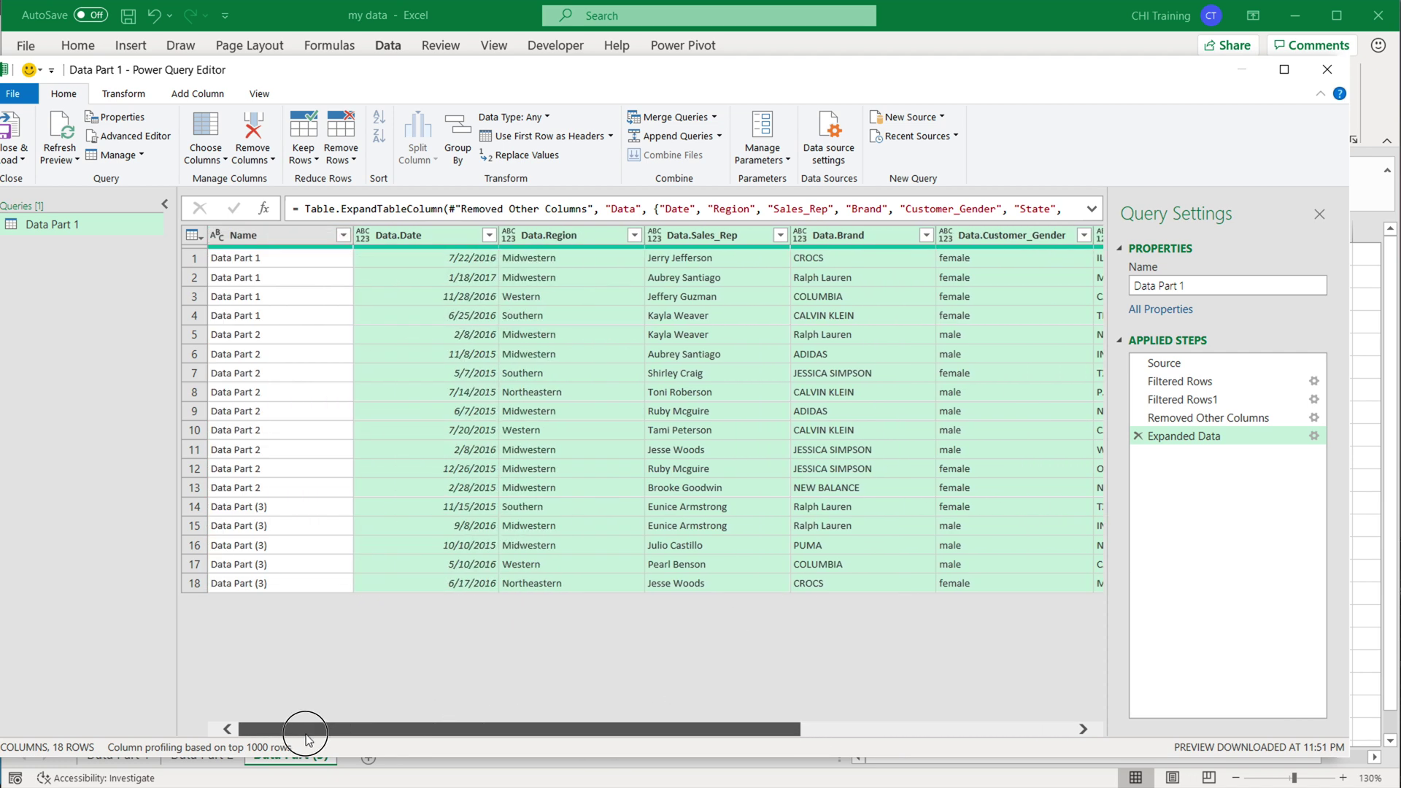
pyautogui.moveTo(306, 739)
pyautogui.mouseDown()
pyautogui.moveTo(658, 739)
pyautogui.moveTo(295, 743)
pyautogui.mouseUp()
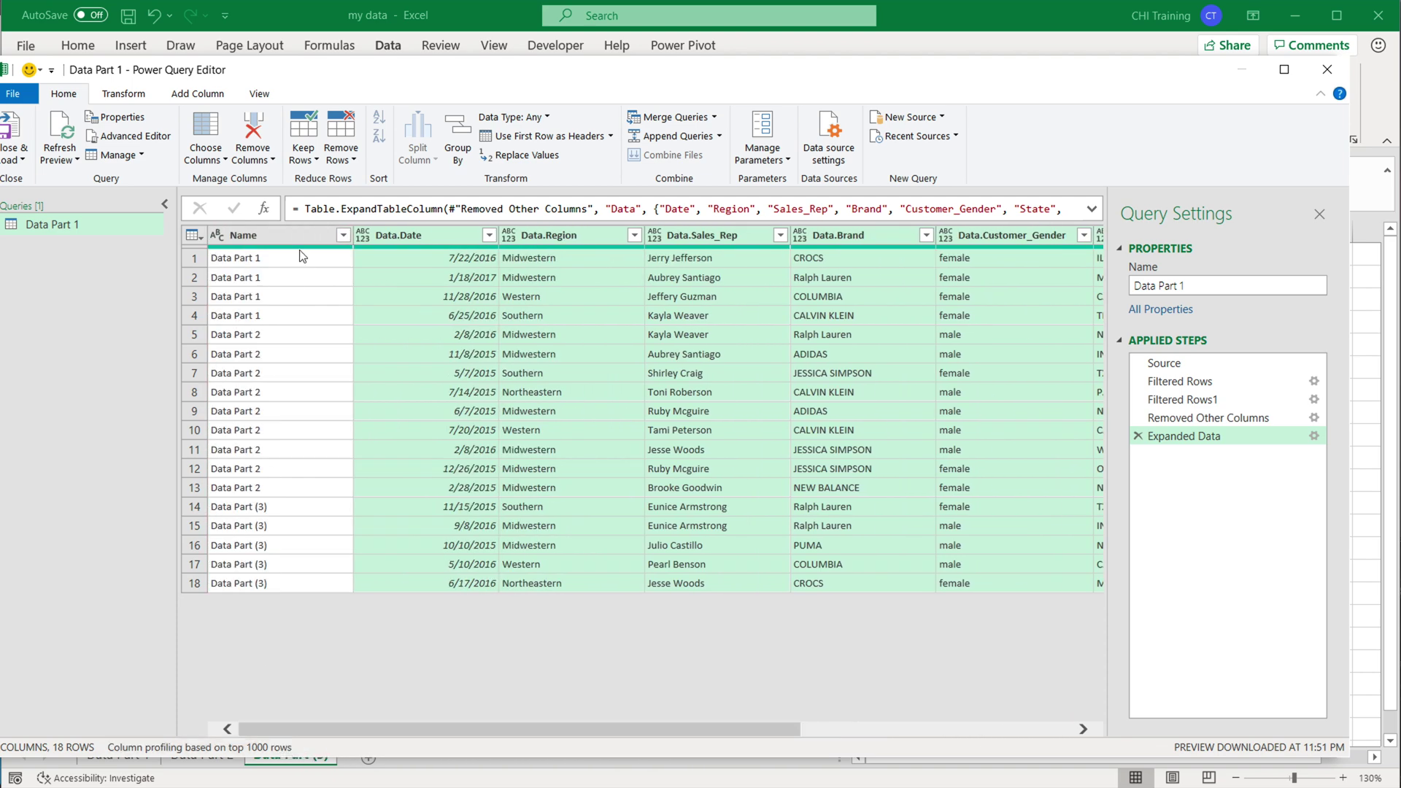
# Change the data type of the Data.Date column to Date.
pyautogui.click(423, 297)
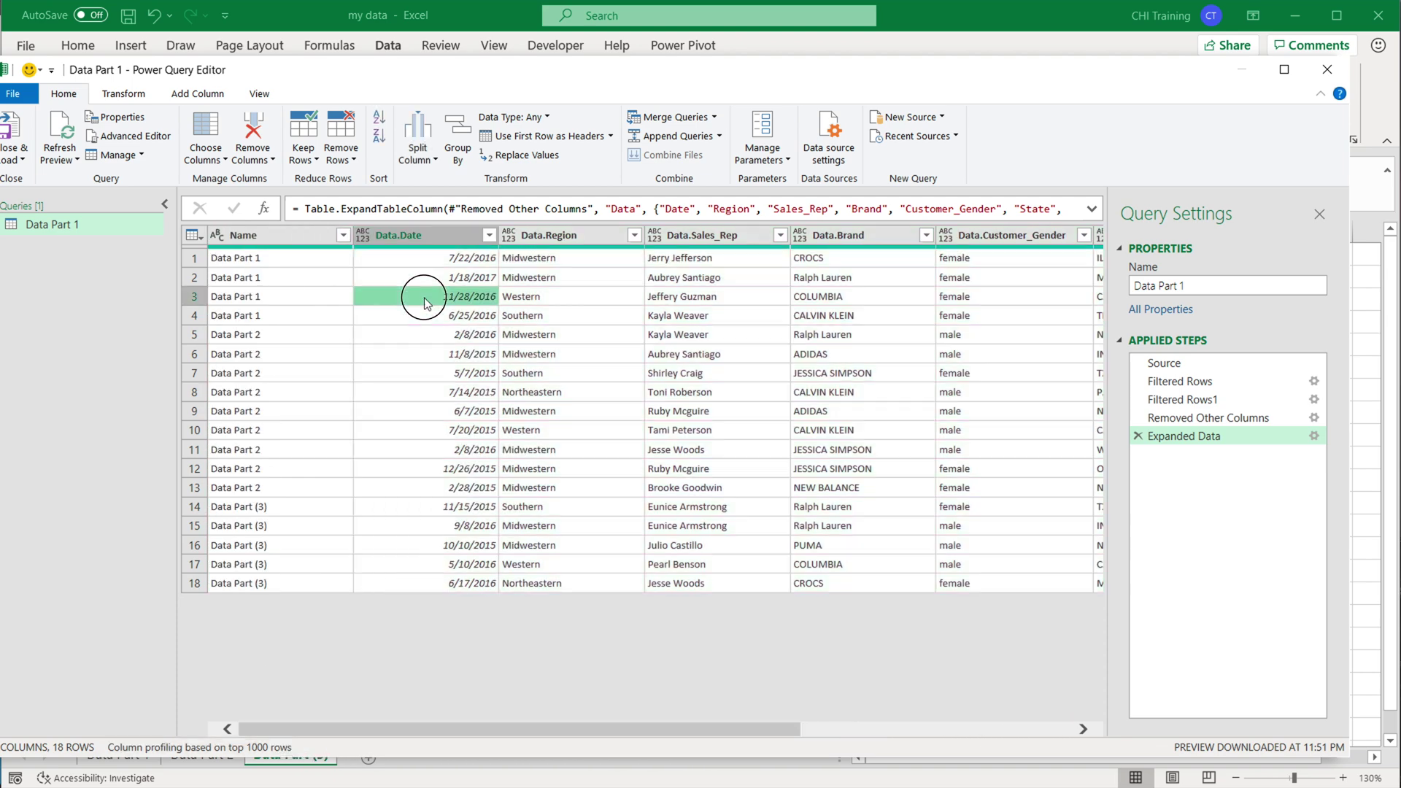
pyautogui.click(430, 233)
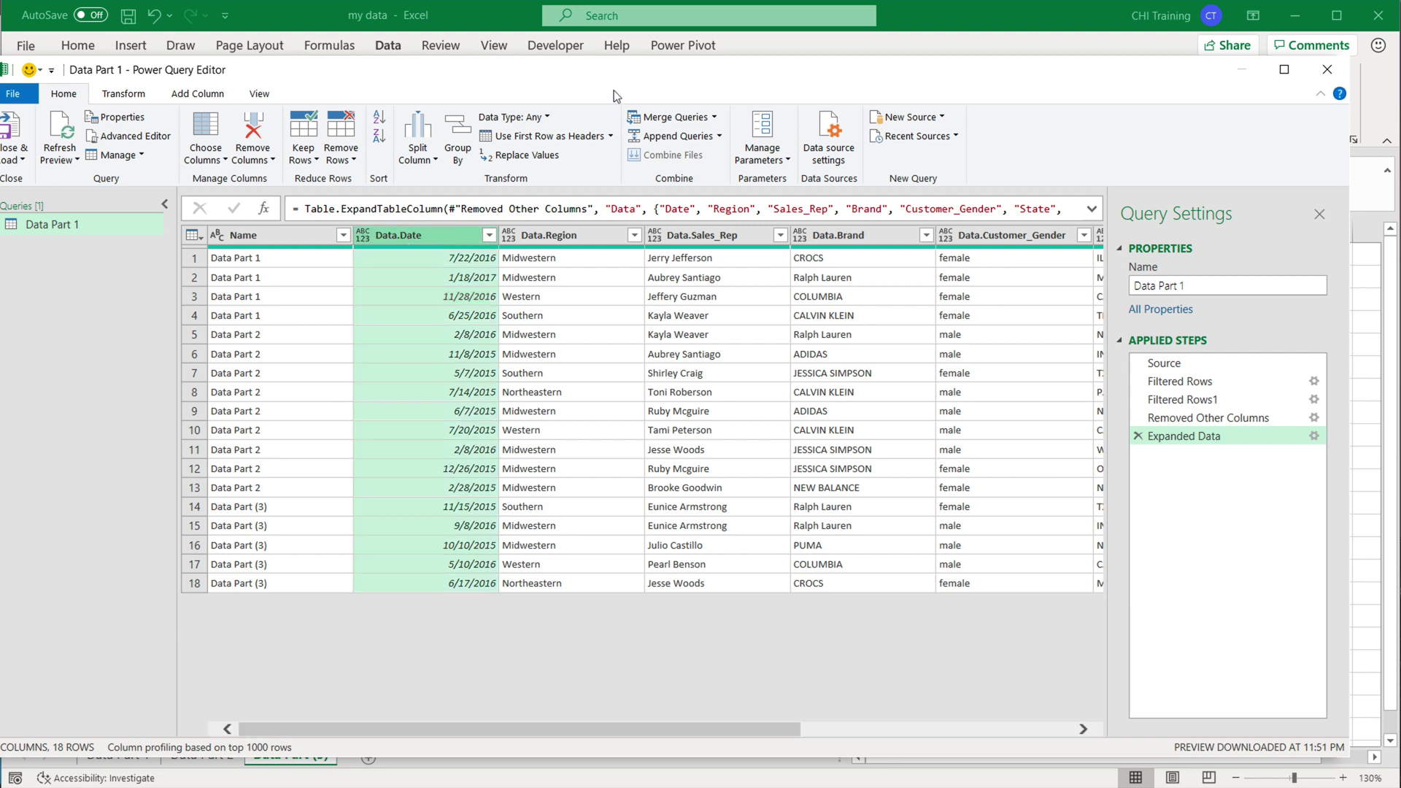
pyautogui.click(544, 119)
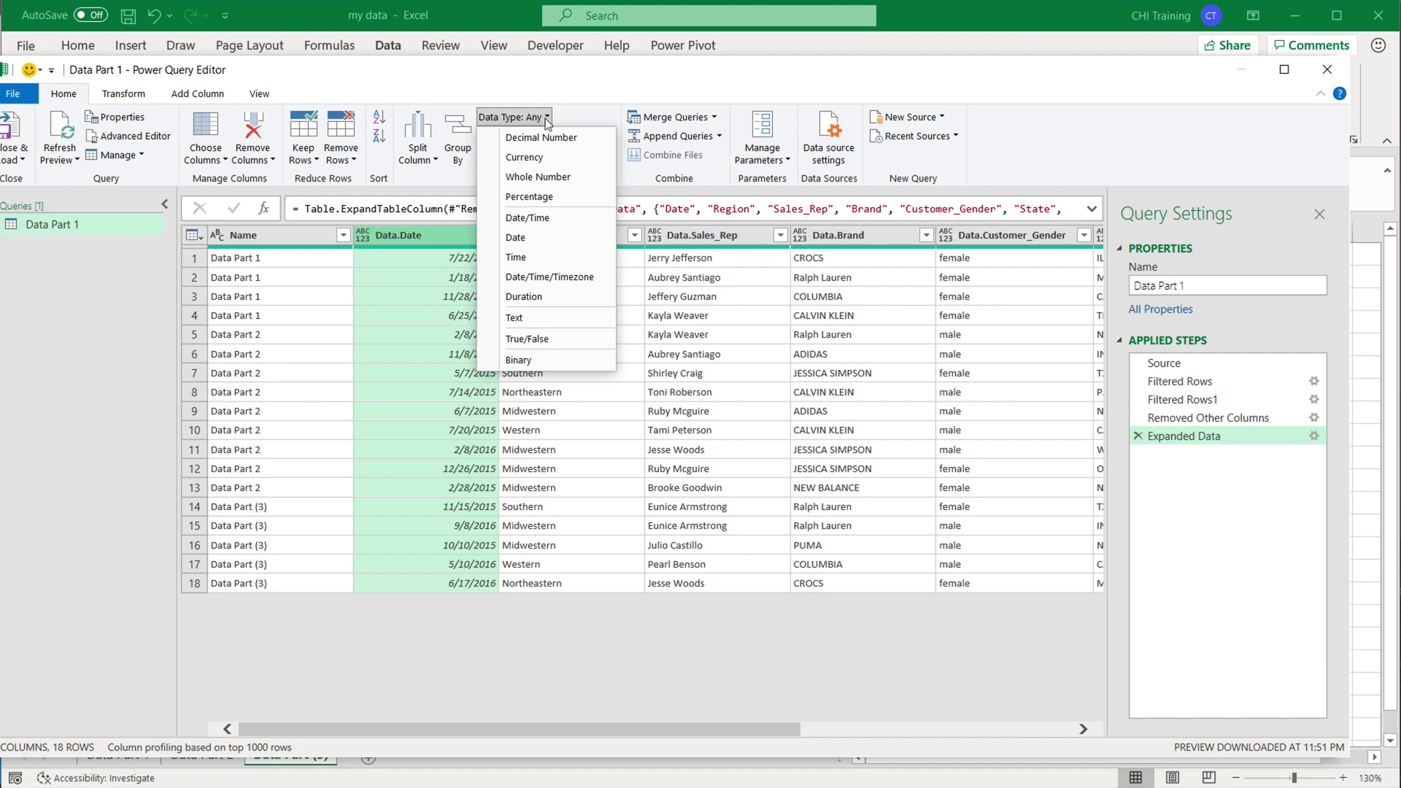
pyautogui.click(532, 238)
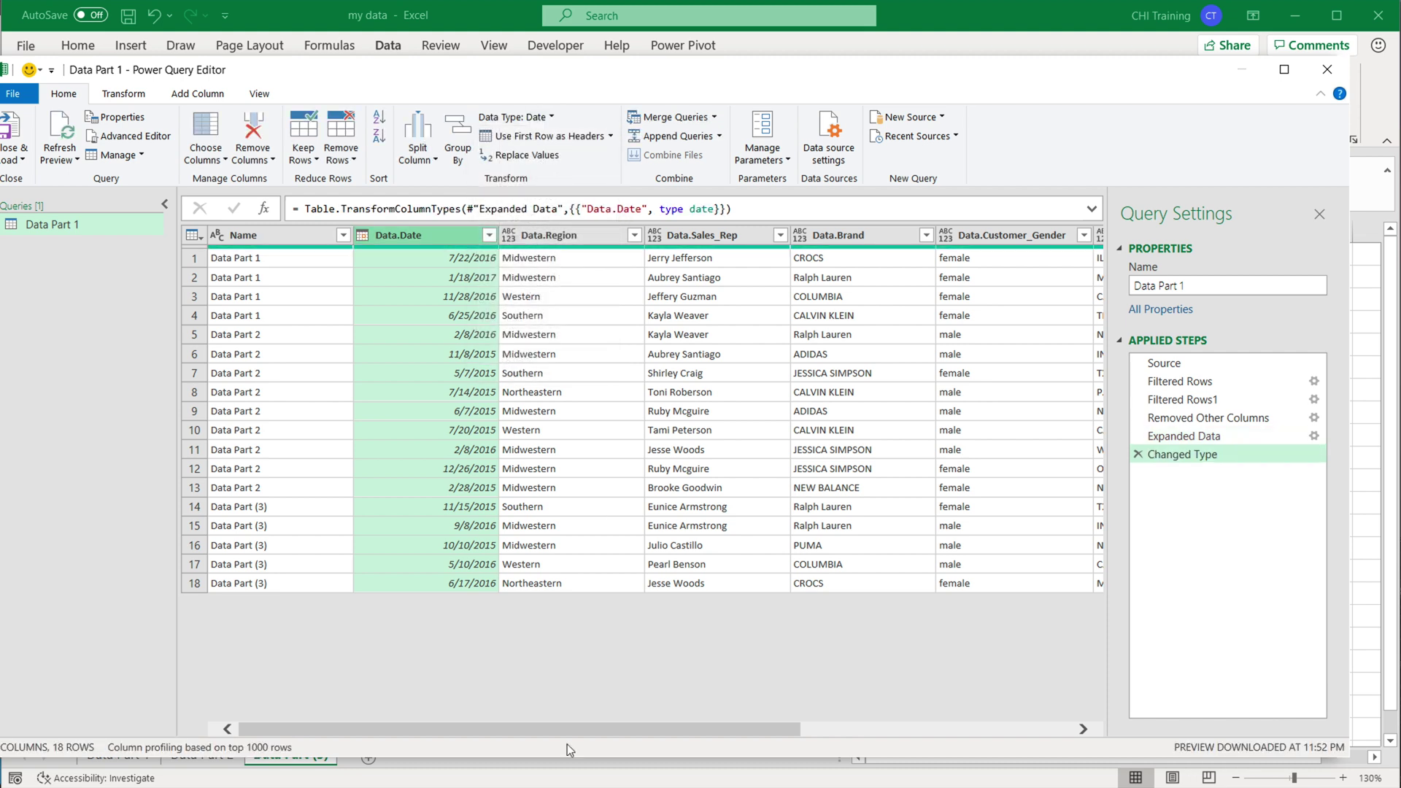
pyautogui.moveTo(778, 732); pyautogui.dragTo(1062, 738)
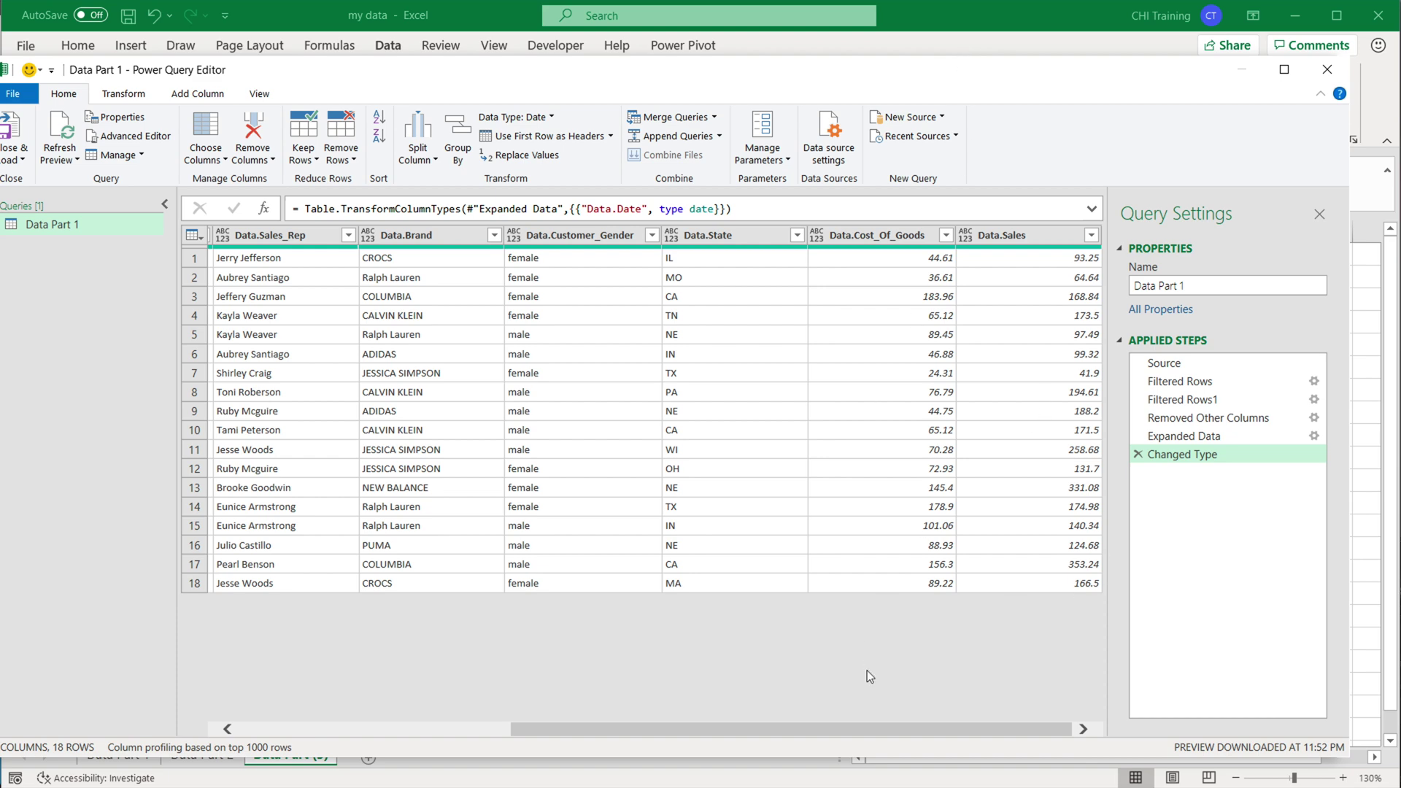
pyautogui.moveTo(861, 731); pyautogui.dragTo(400, 727)
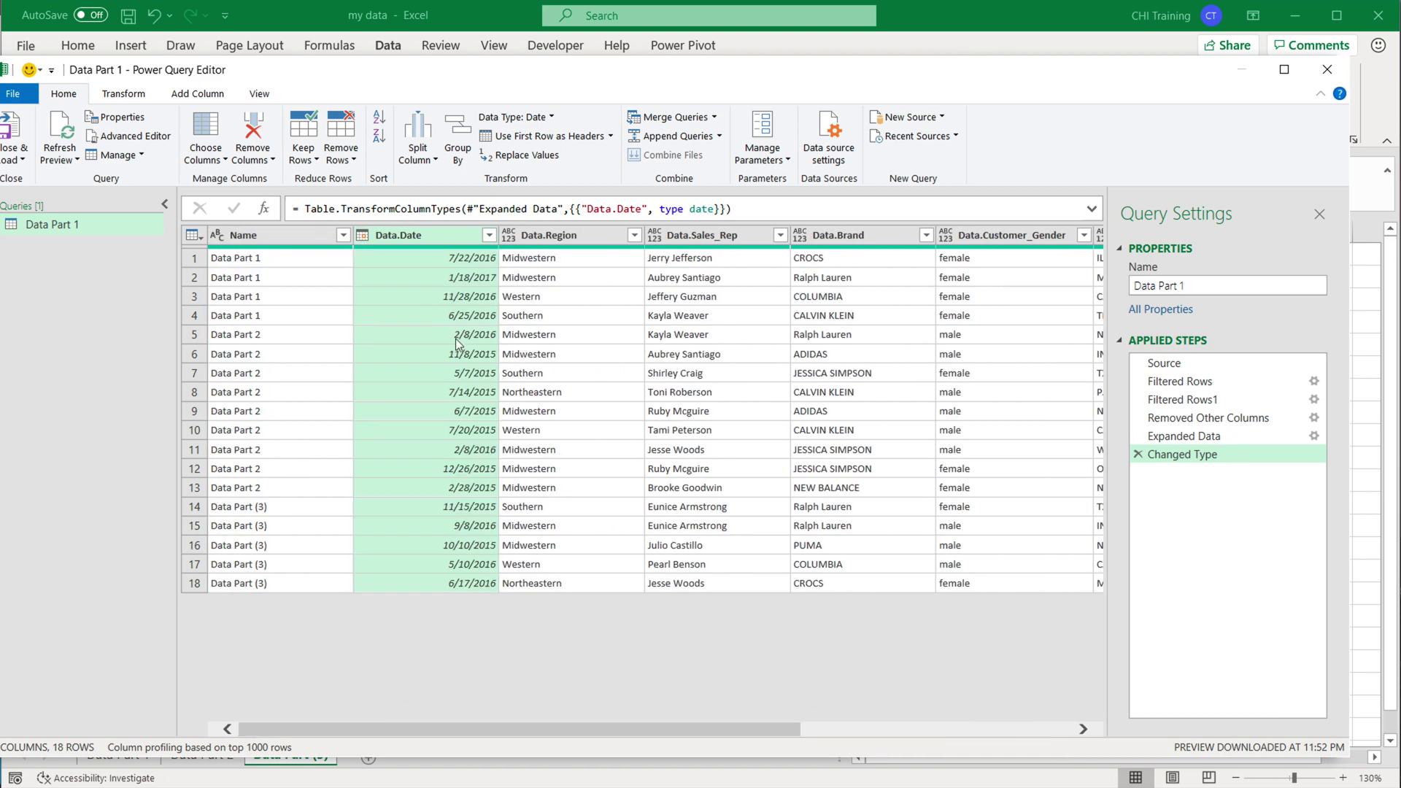
# Rename the Name column to Worksheet Name.
pyautogui.click(257, 238)
pyautogui.doubleClick(255, 239)
pyautogui.write('Worksheet Name')
pyautogui.press('Return')
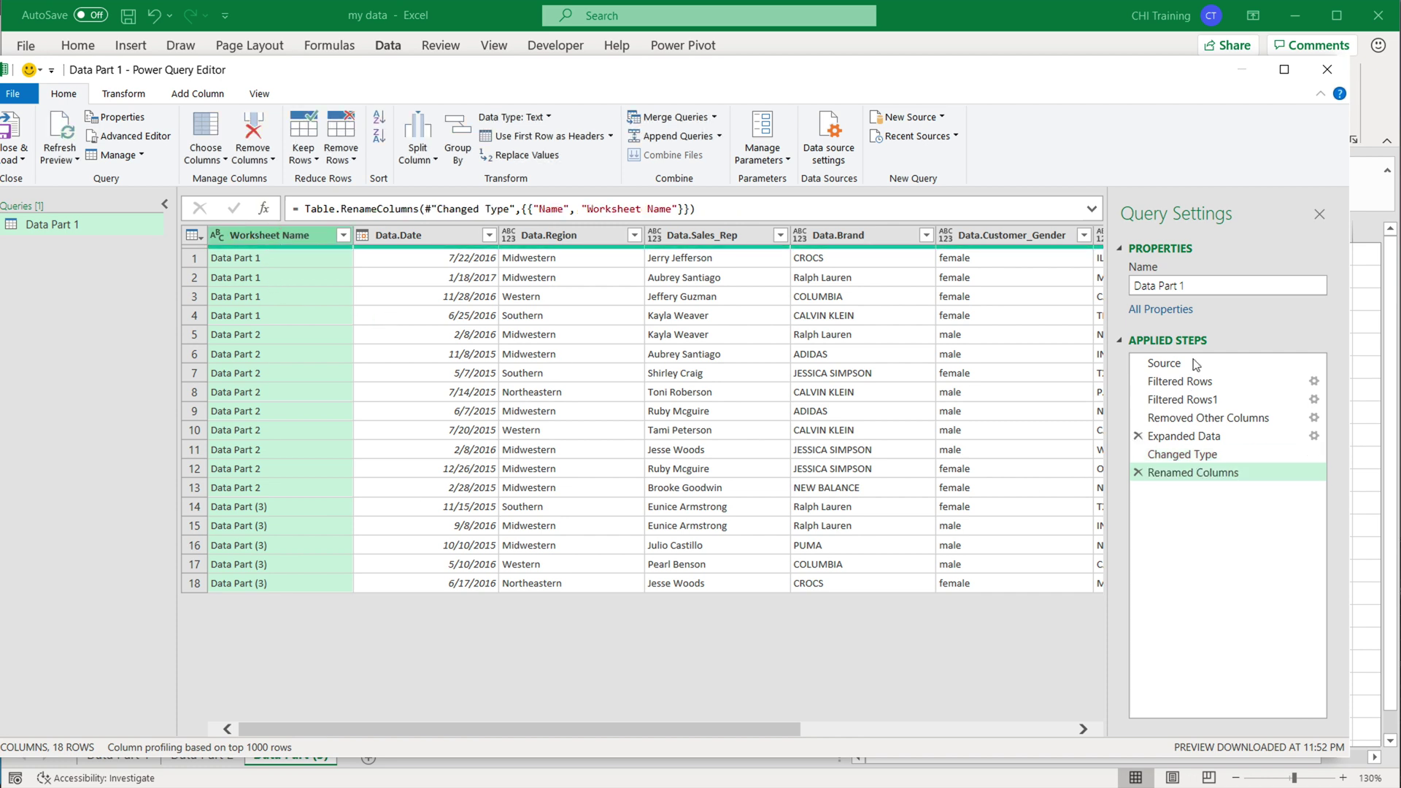
# Rename the query to Combined Data and load it into a new worksheet.
pyautogui.click(1153, 285)
pyautogui.write('Combined Data')
pyautogui.press('Return')
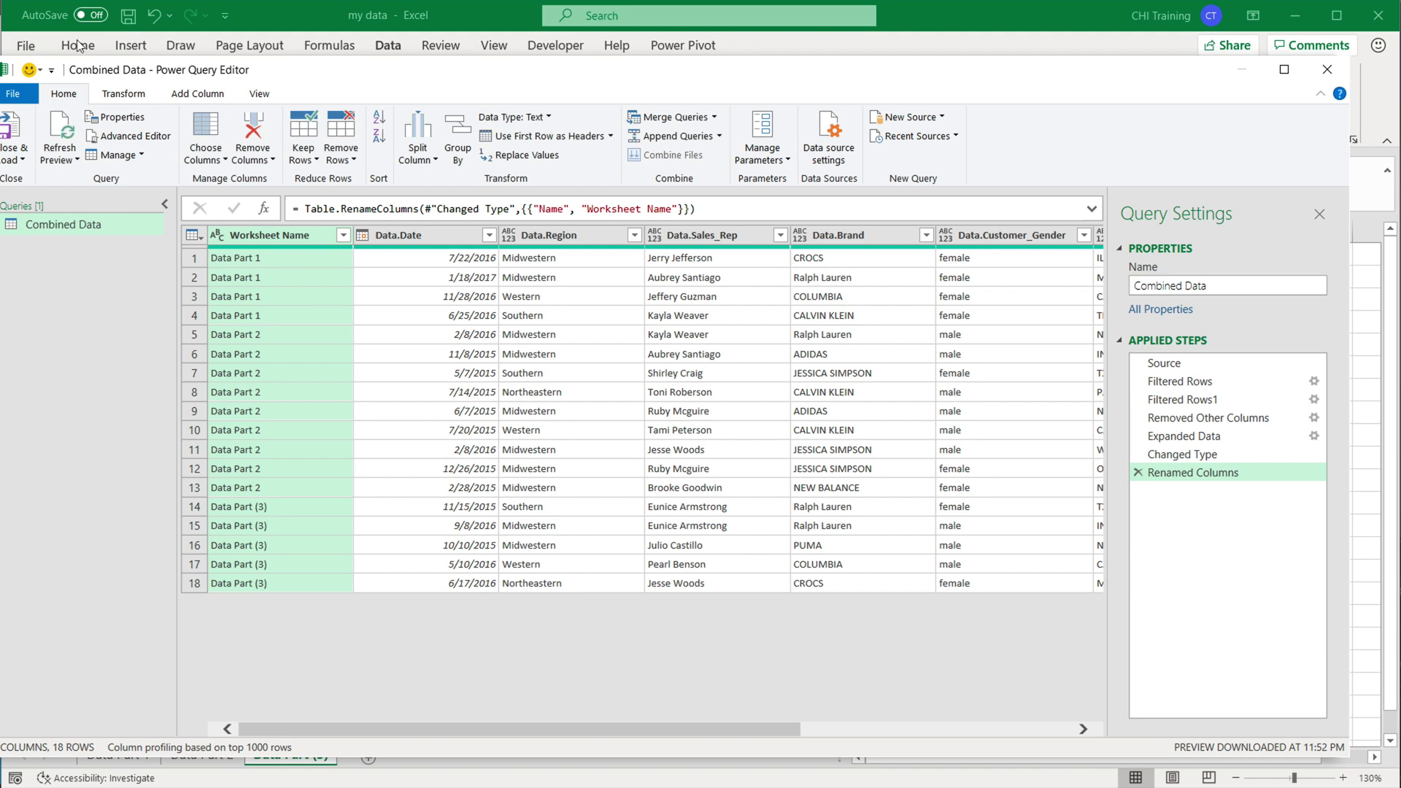
pyautogui.moveTo(122, 70); pyautogui.dragTo(164, 71)
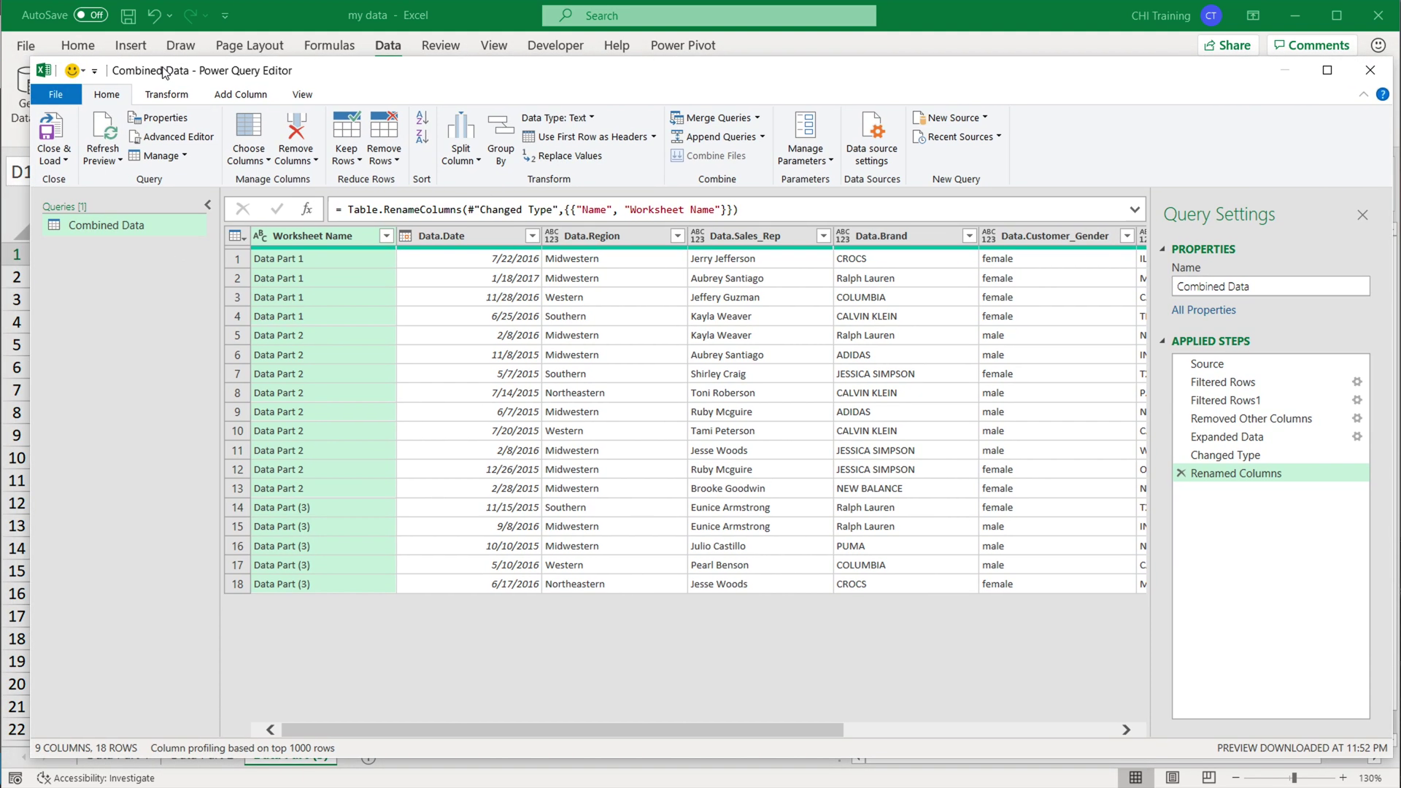
pyautogui.click(64, 161)
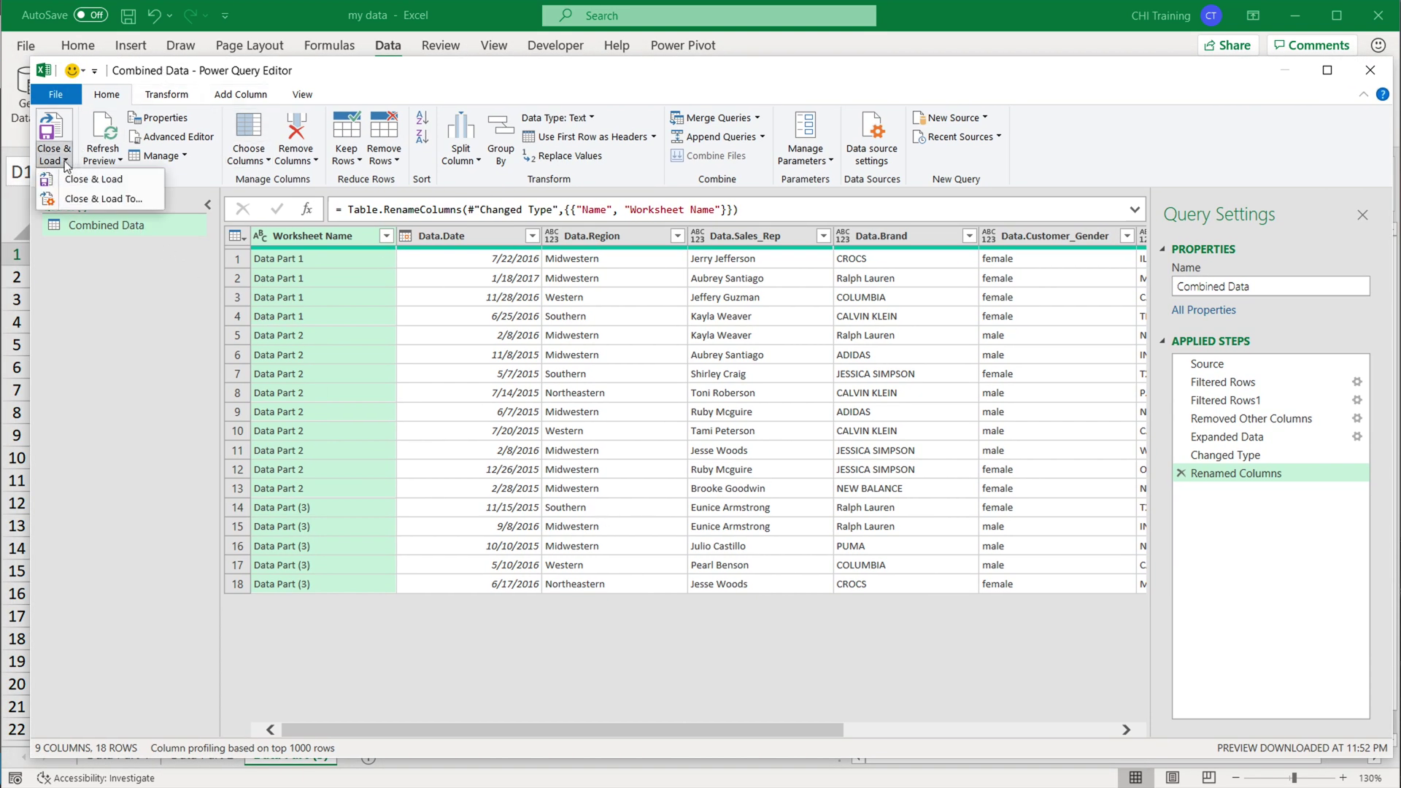
pyautogui.click(100, 183)
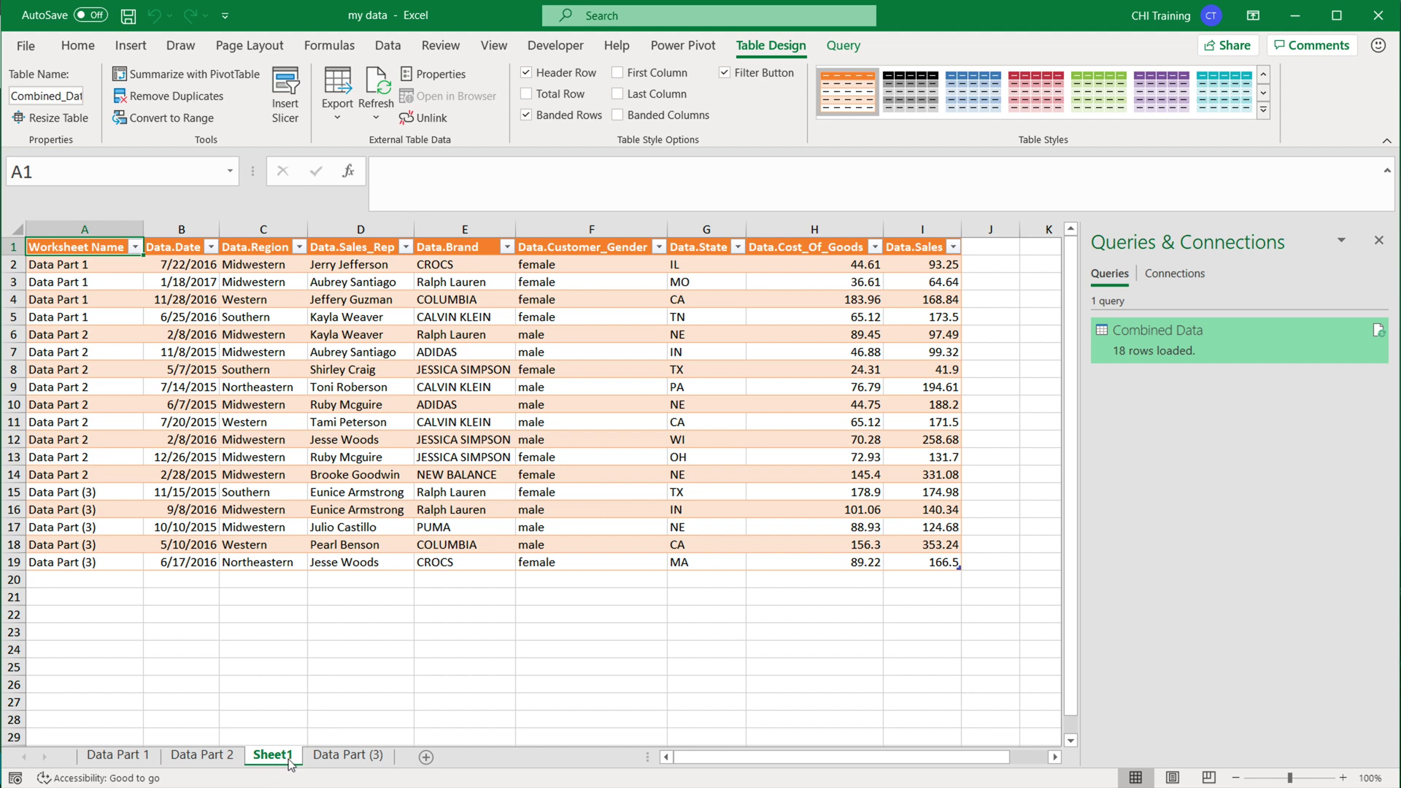
# Move Sheet1 after the Data Part (3) sheet and rename it Mater.
pyautogui.moveTo(278, 767); pyautogui.dragTo(373, 763)
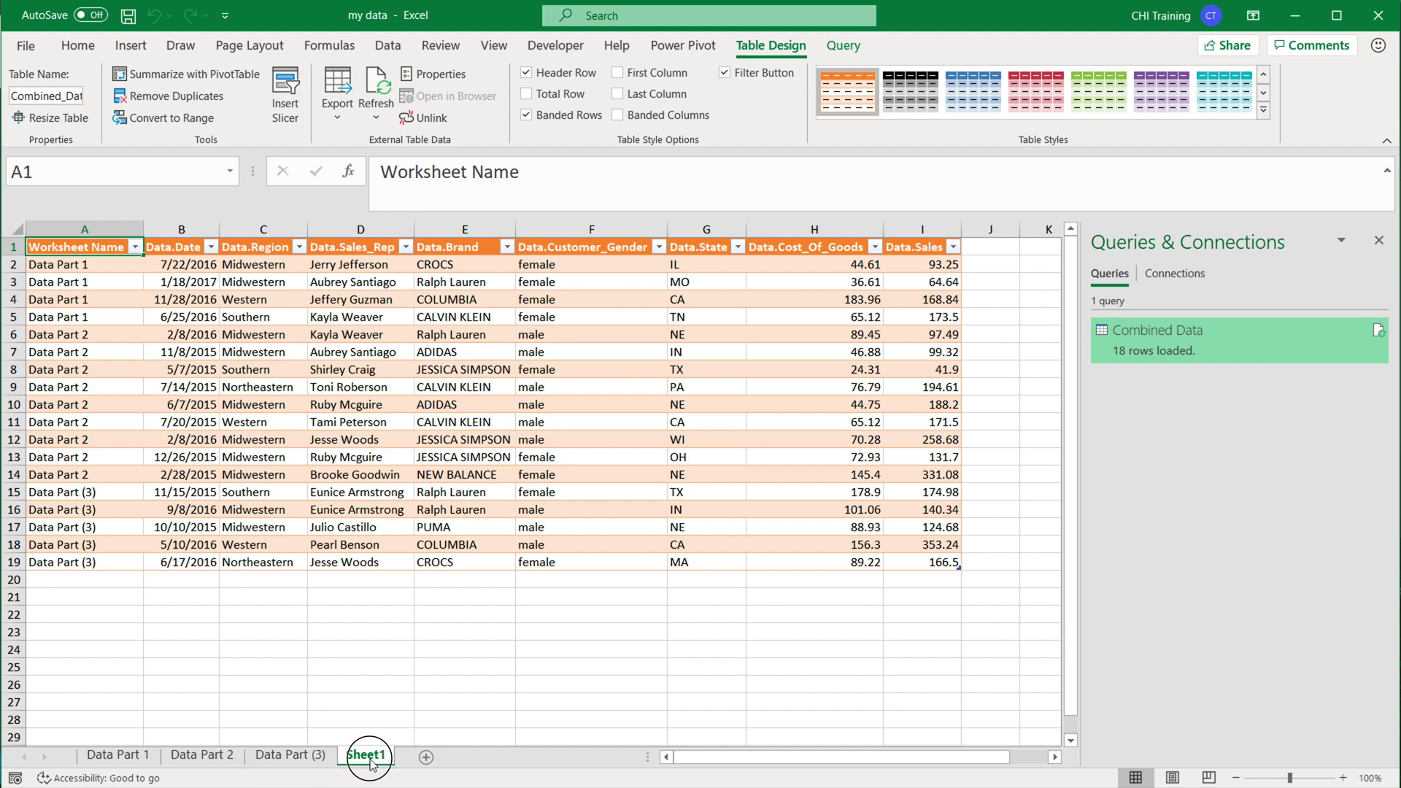
pyautogui.doubleClick(369, 758)
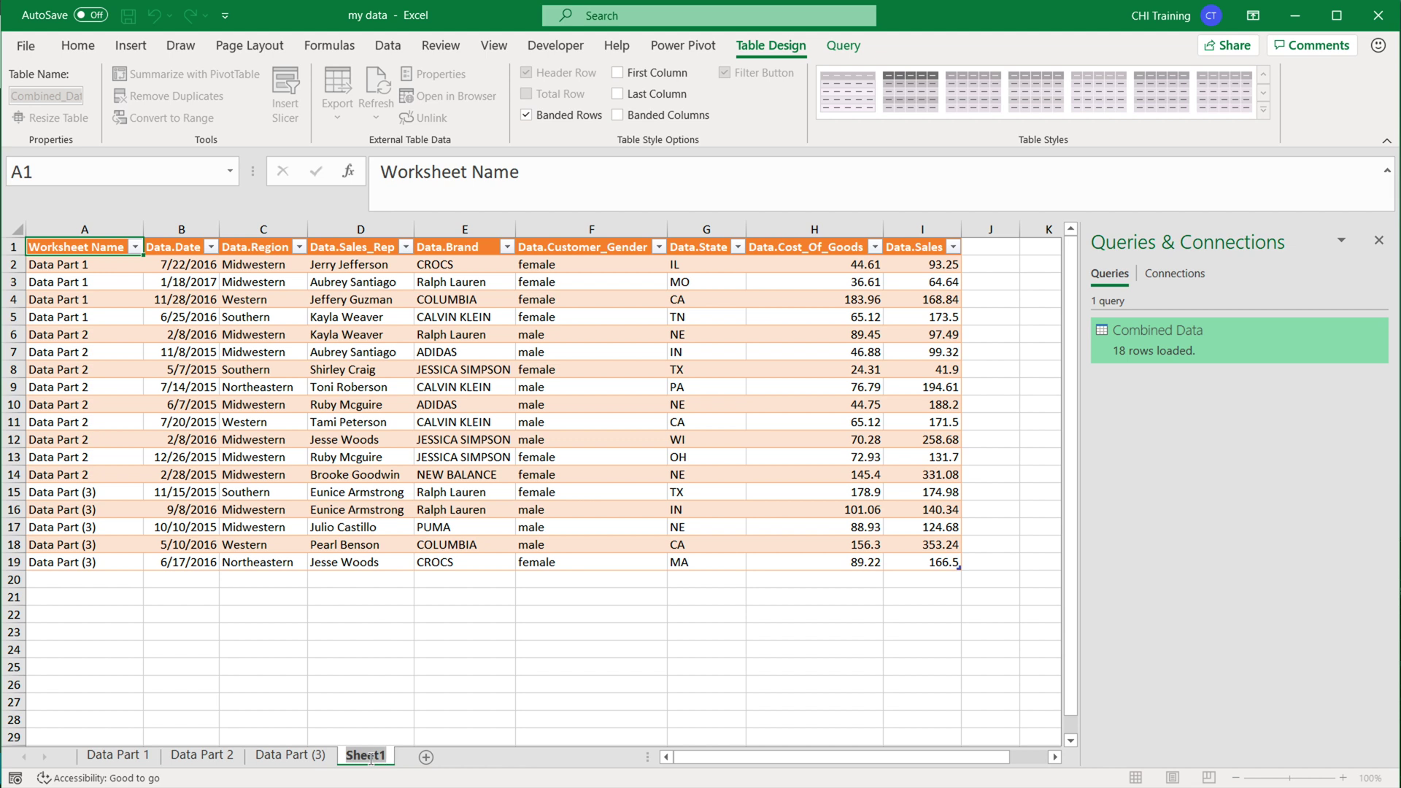
pyautogui.write('Mater')
pyautogui.press('Return')
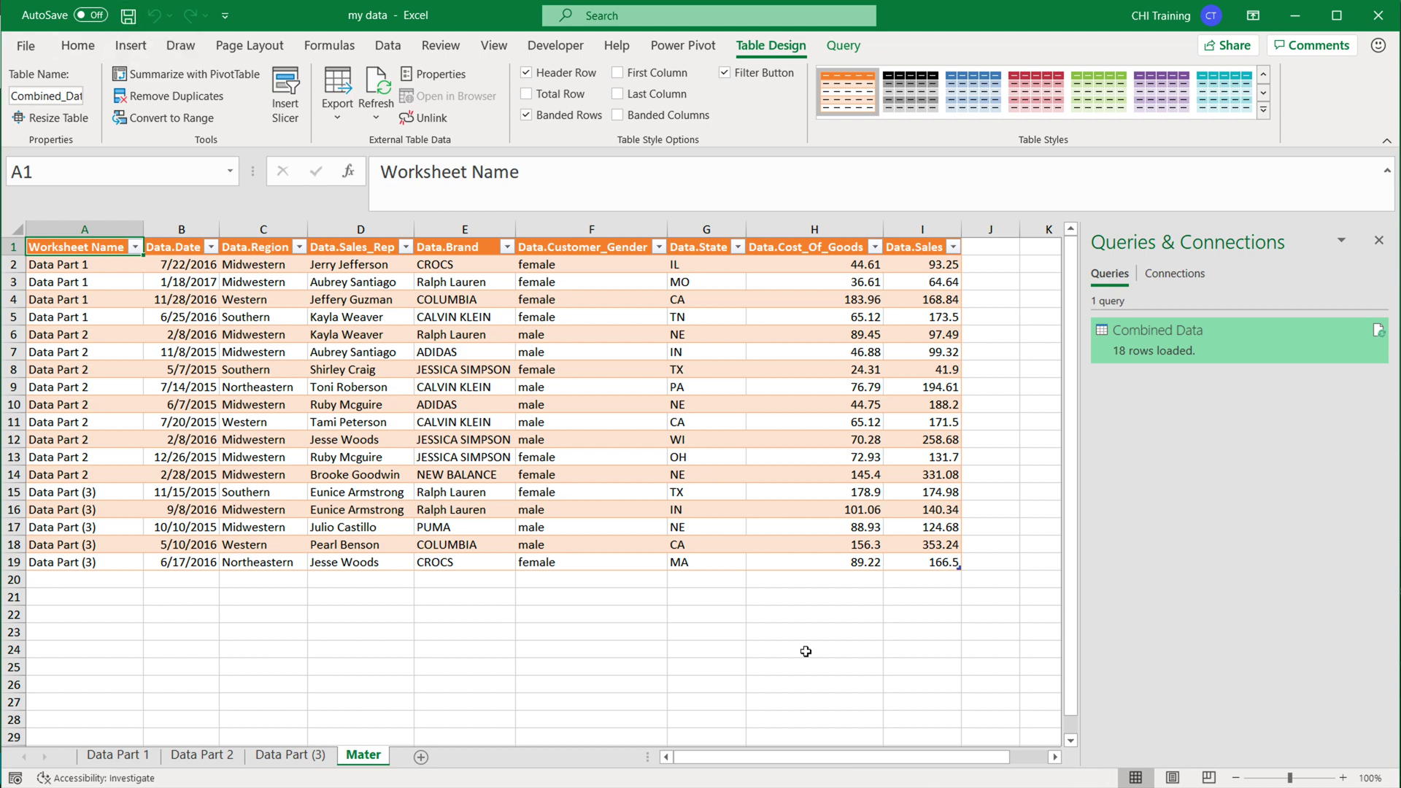
# Review the source data on the Data Part 1, Data Part 2 and Data Part (3) sheets.
pyautogui.click(126, 762)
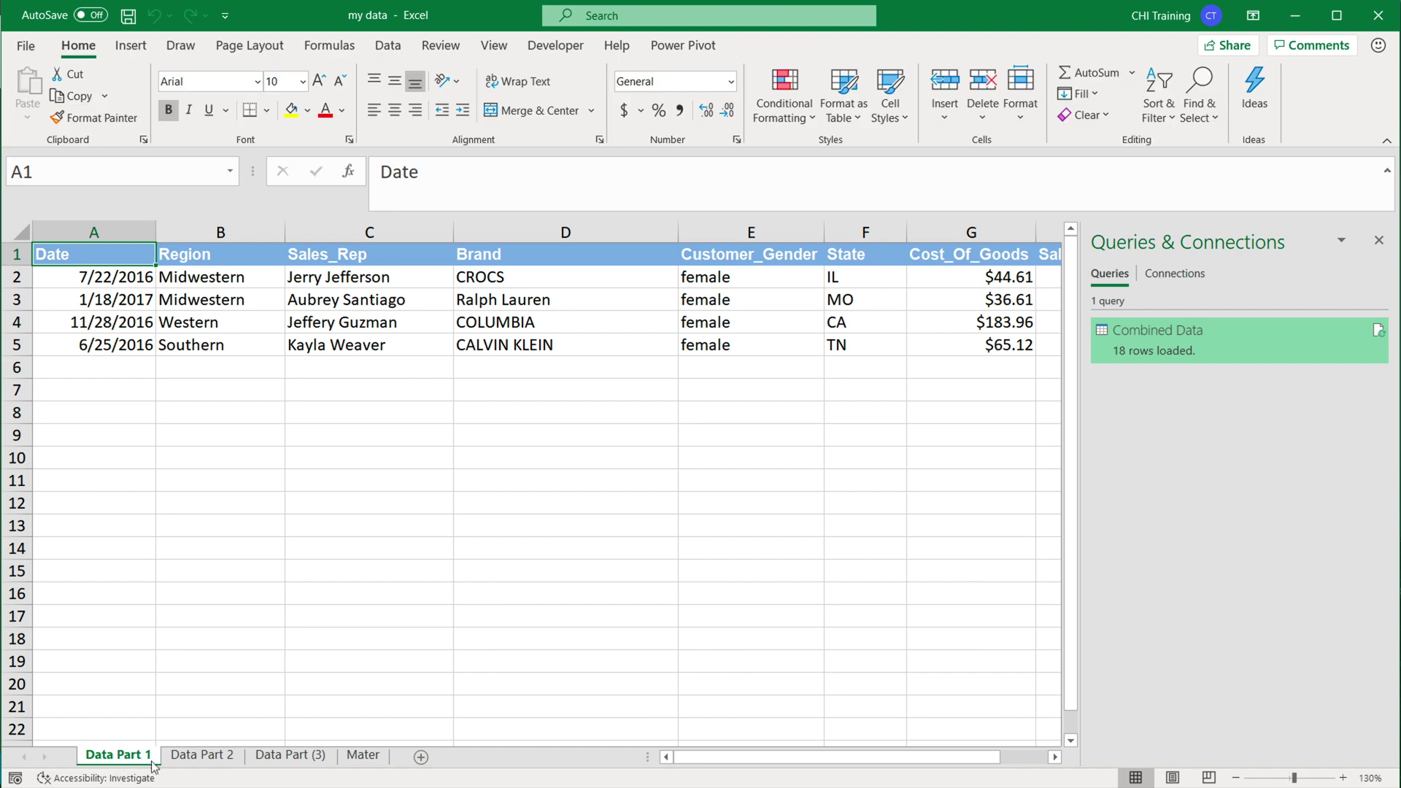
pyautogui.click(221, 762)
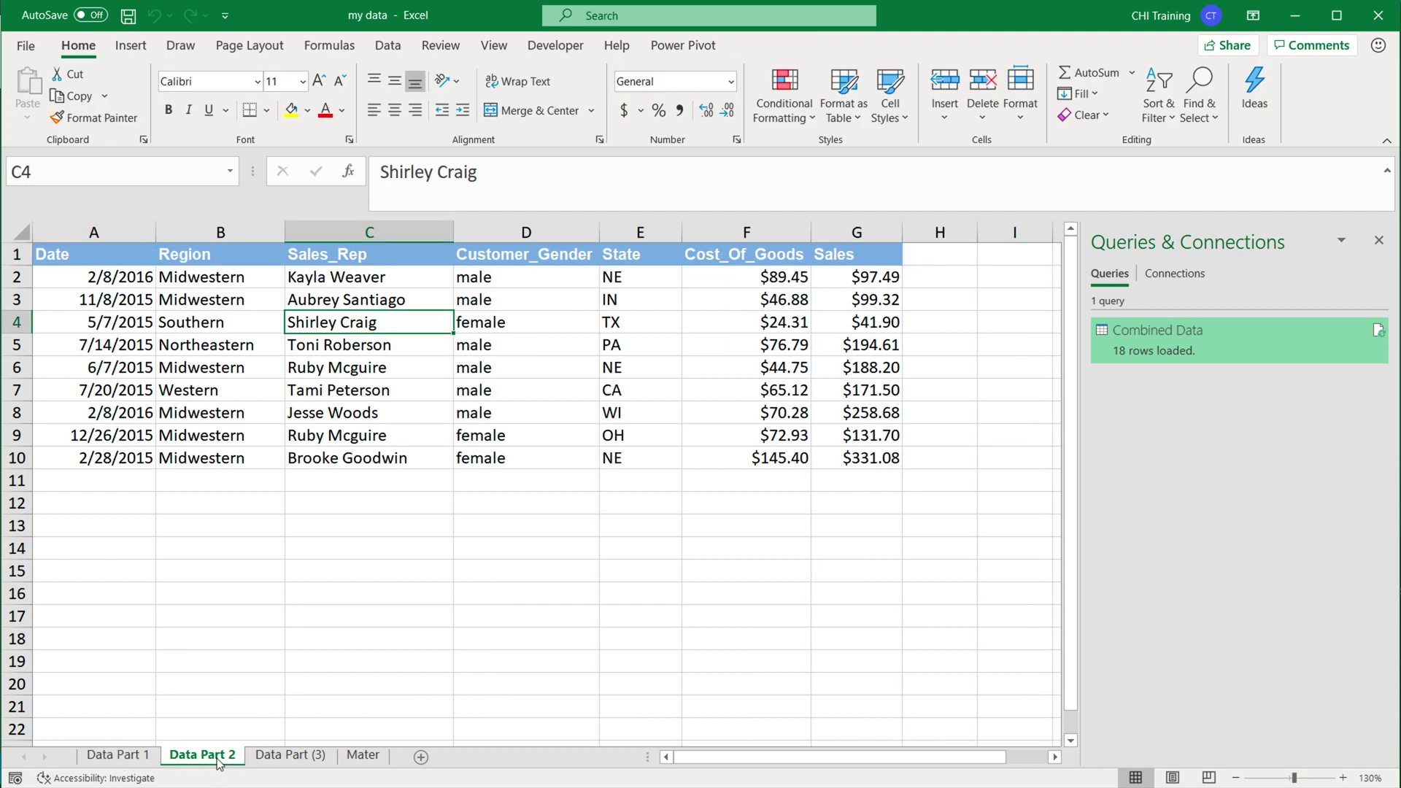
pyautogui.click(296, 758)
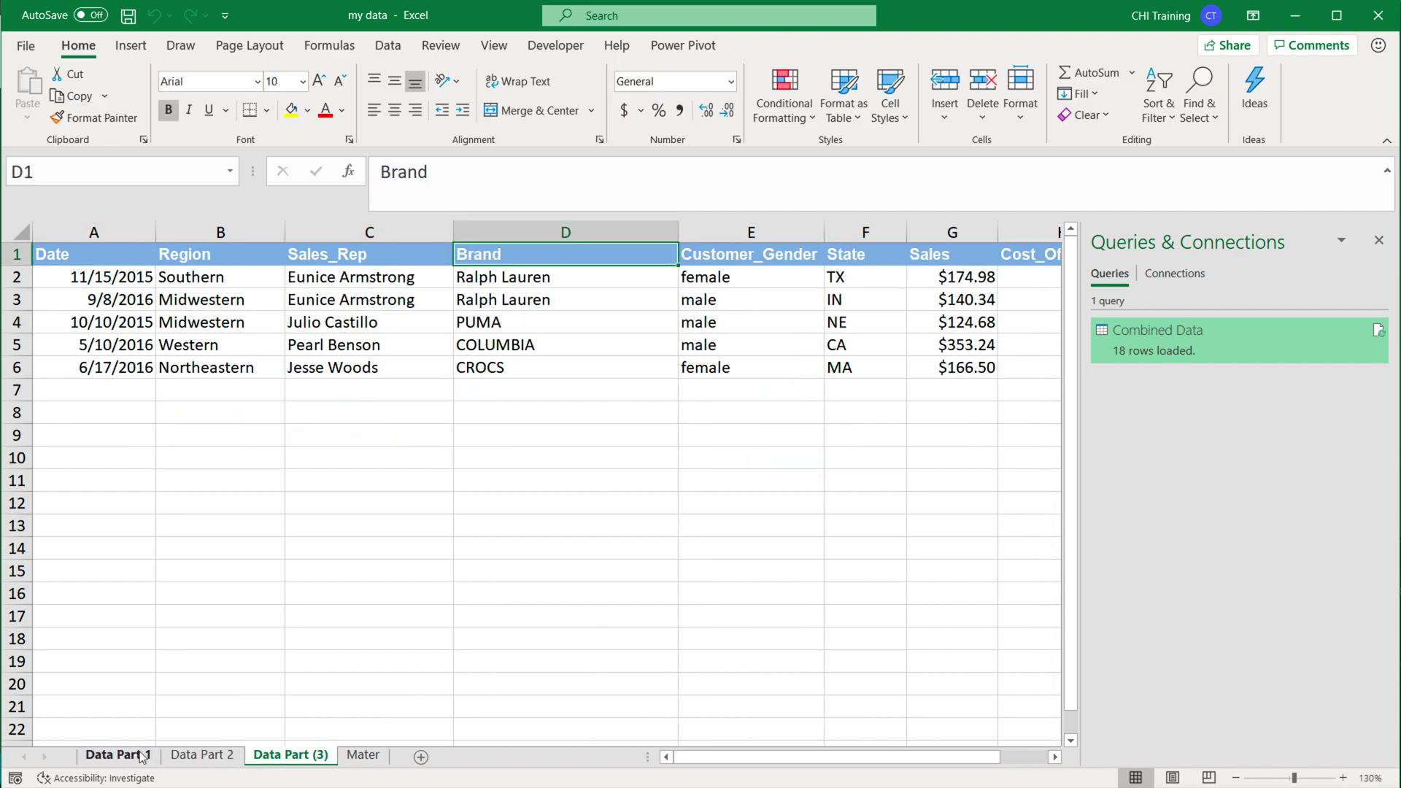
pyautogui.click(143, 757)
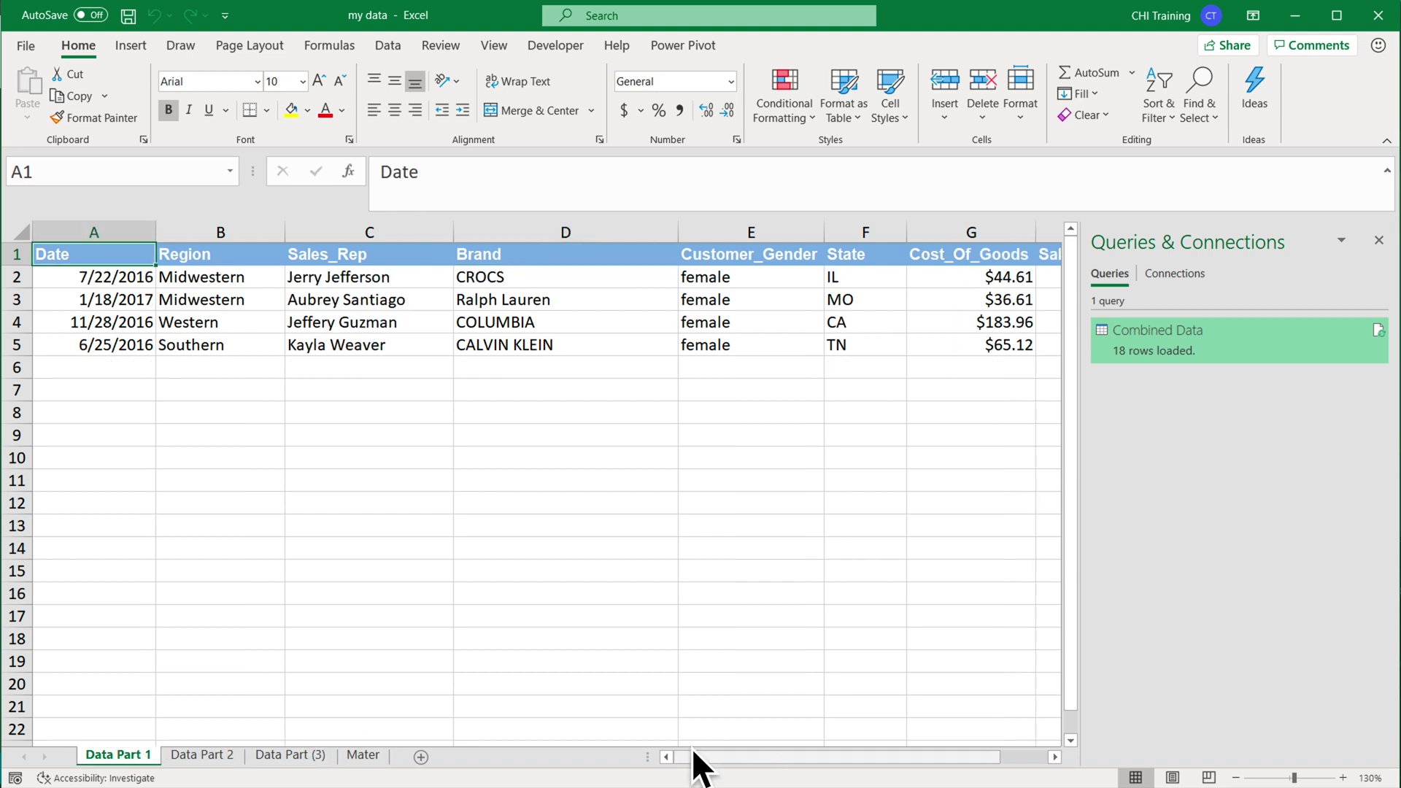
pyautogui.moveTo(759, 756); pyautogui.dragTo(305, 775)
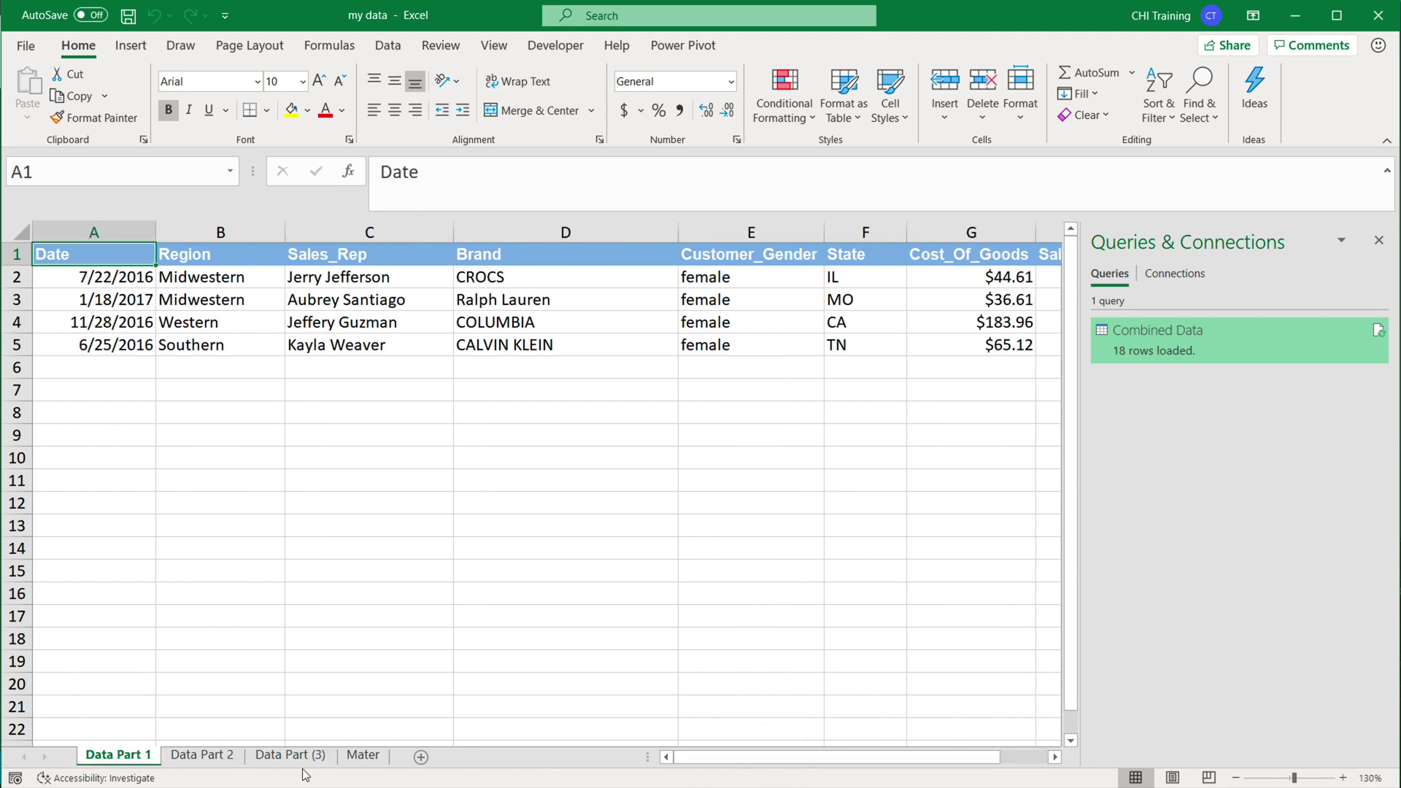
# Return to the Mater sheet and refresh the Combined Data query.
pyautogui.click(363, 756)
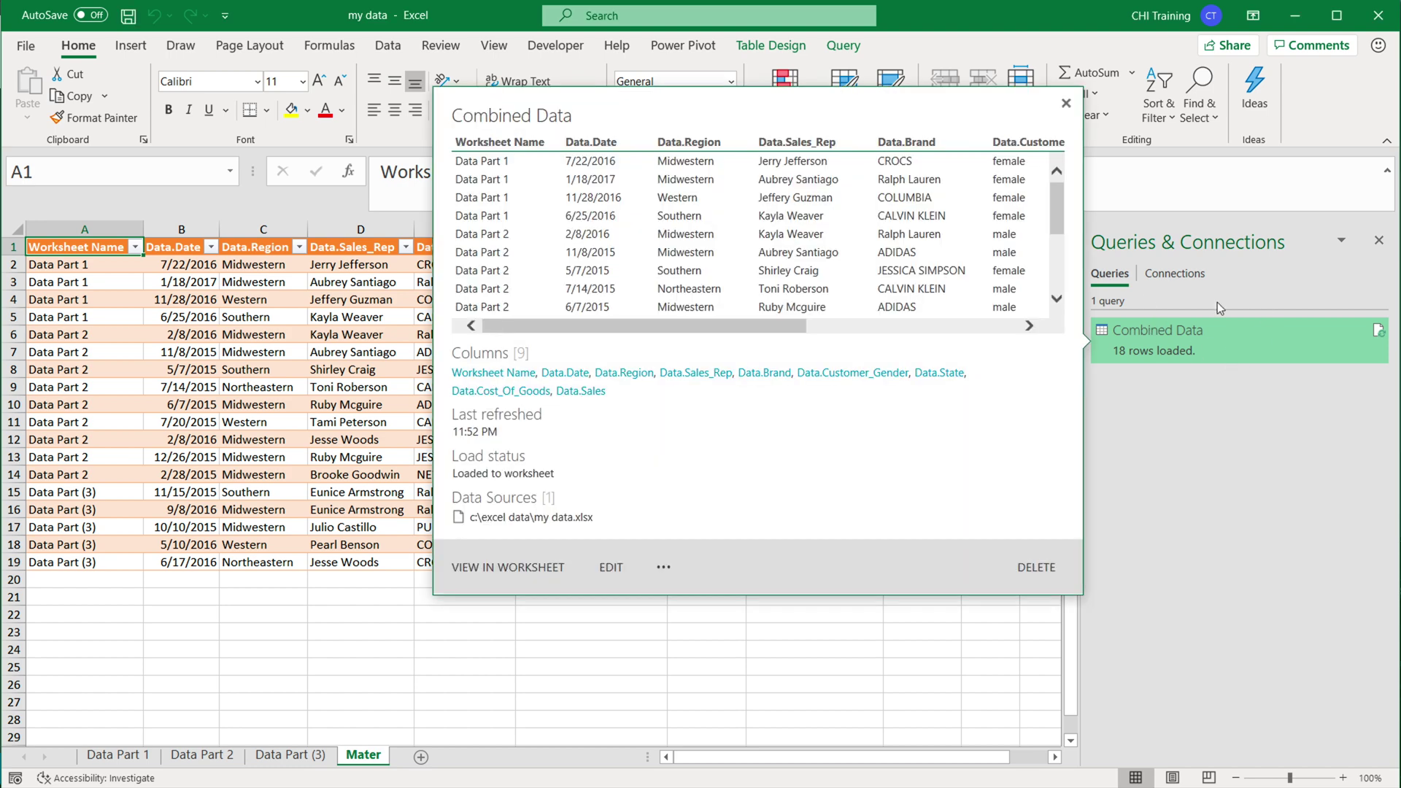
pyautogui.moveTo(1299, 337)
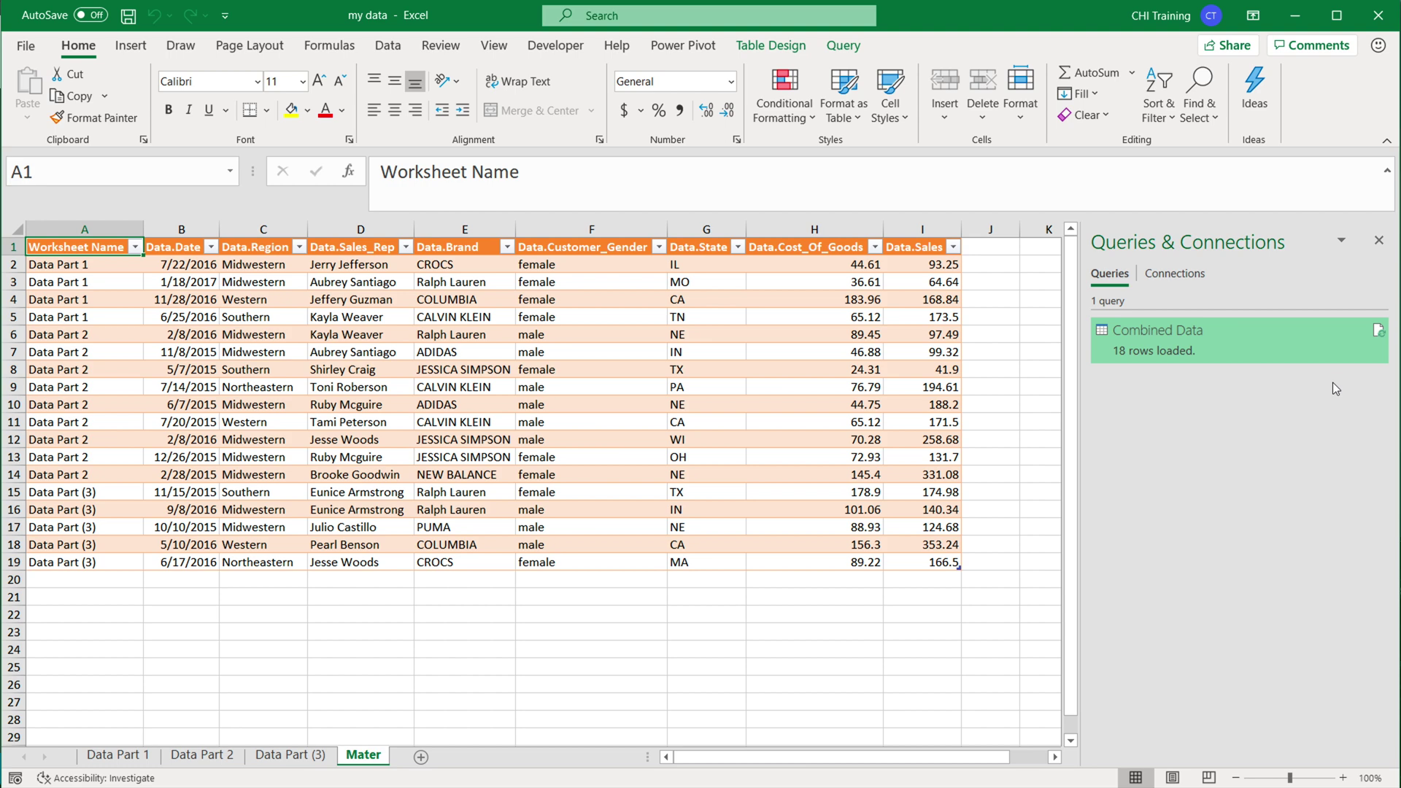
pyautogui.click(1378, 332)
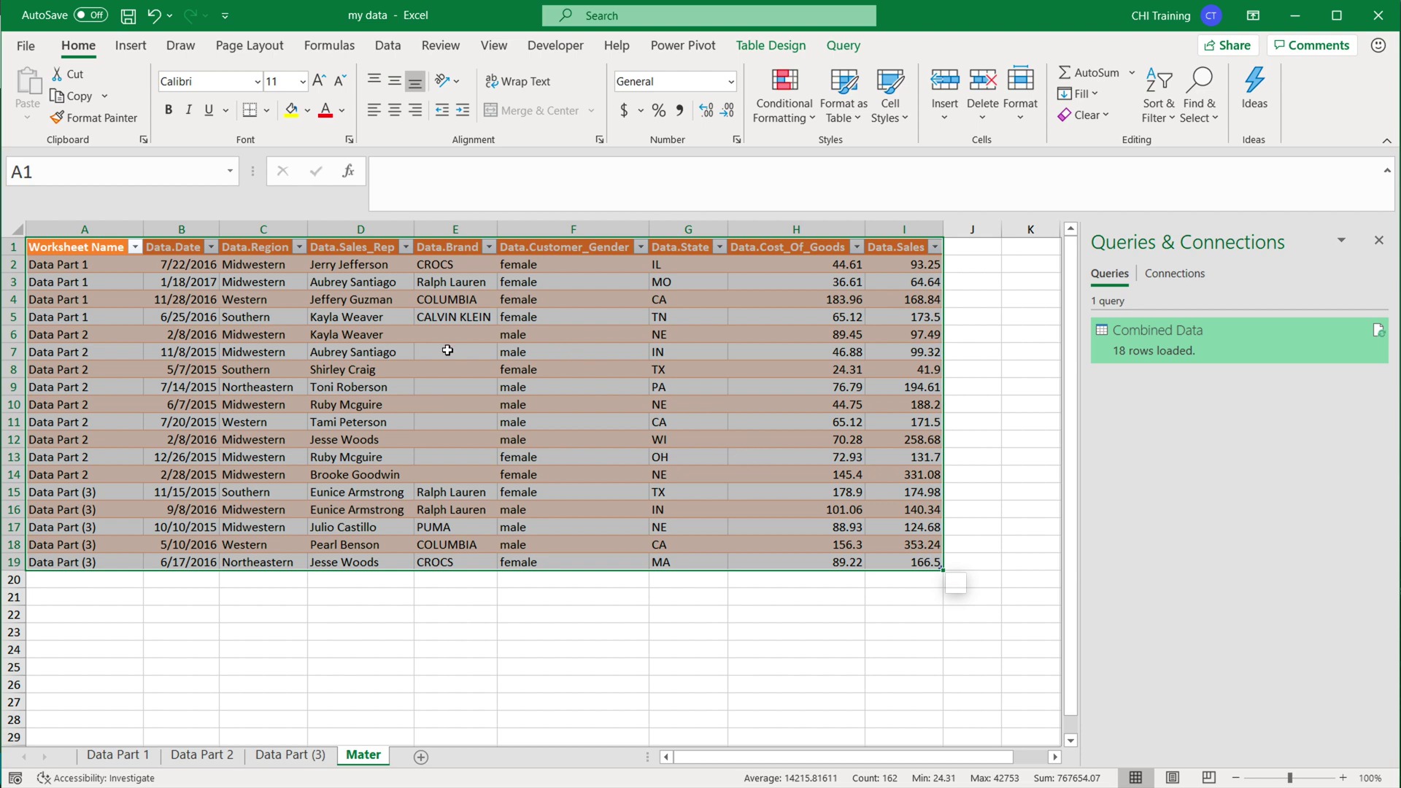
# Compare the Data.Brand cells E6:E14 of the combined table with the columns on the Data Part 2 sheet.
pyautogui.moveTo(451, 339); pyautogui.dragTo(455, 476)
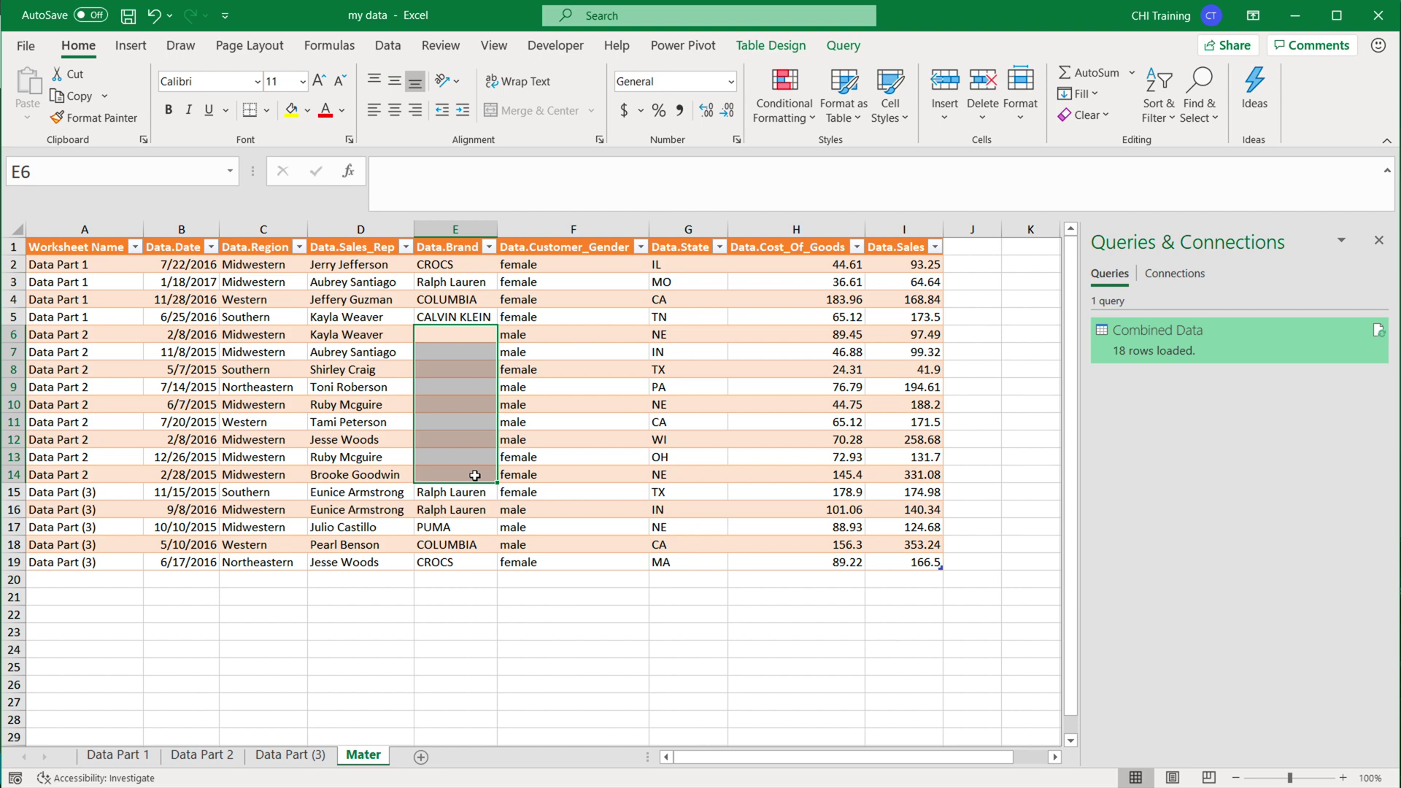
pyautogui.click(219, 756)
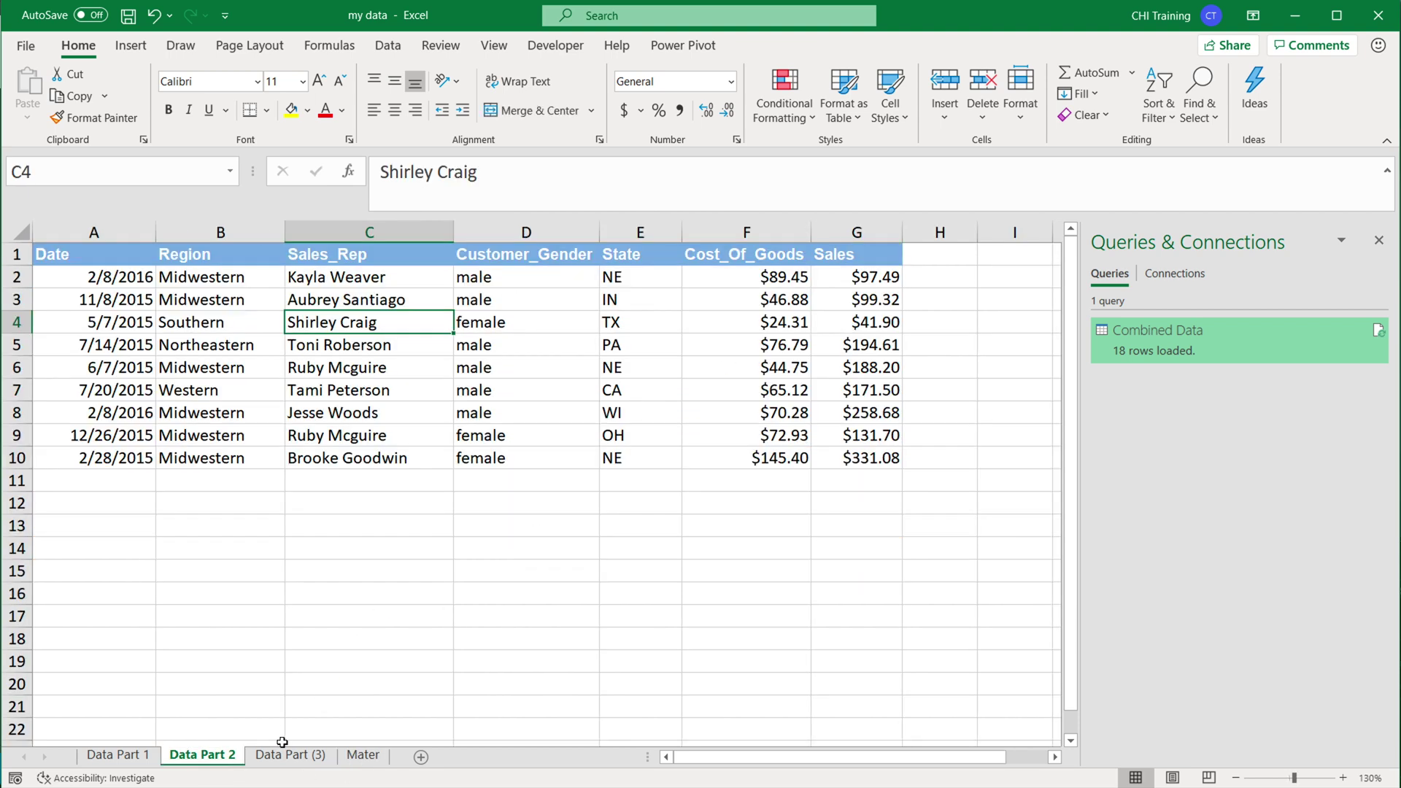
# Duplicate the Data Part (3) sheet, placing the copy between Data Part (3) and Mater.
pyautogui.click(353, 763)
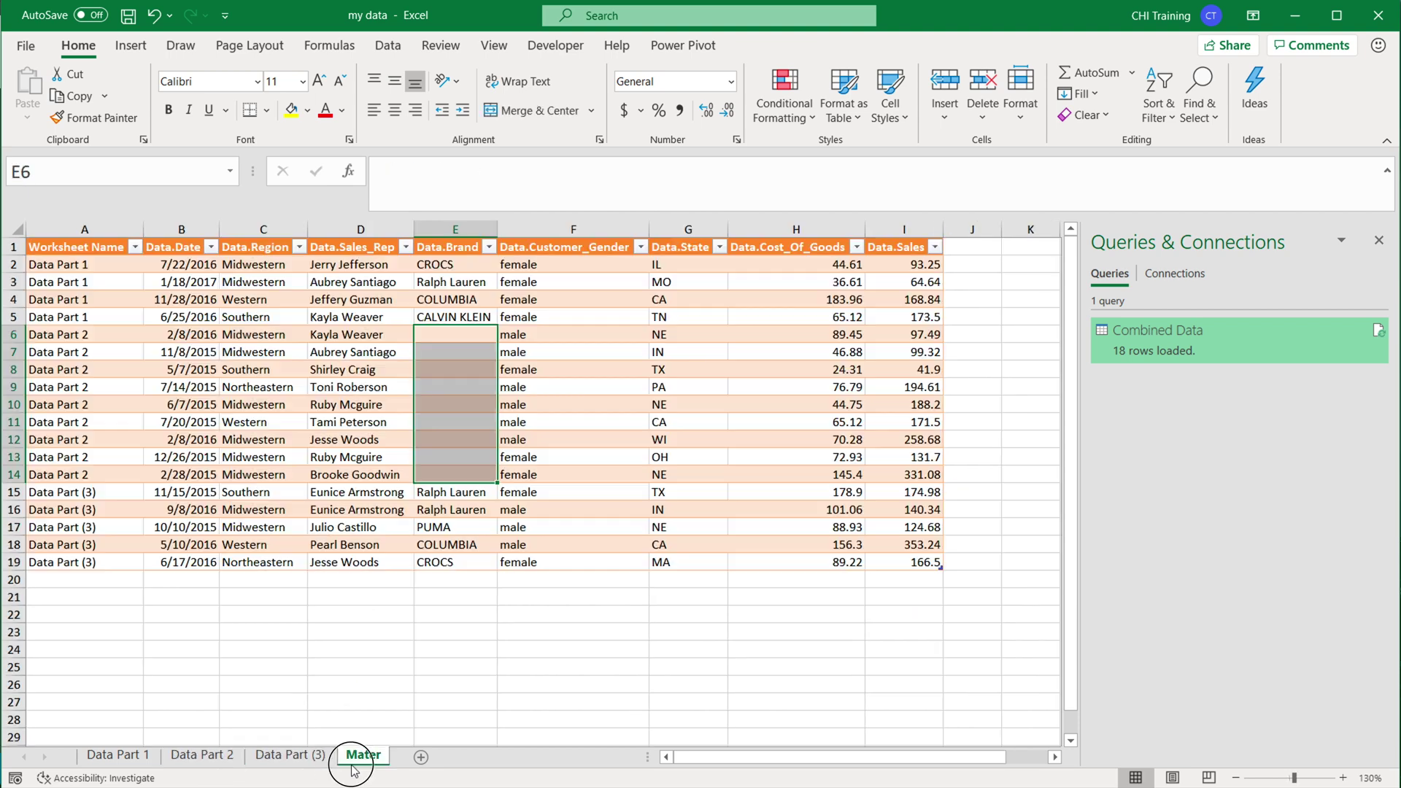
pyautogui.click(539, 390)
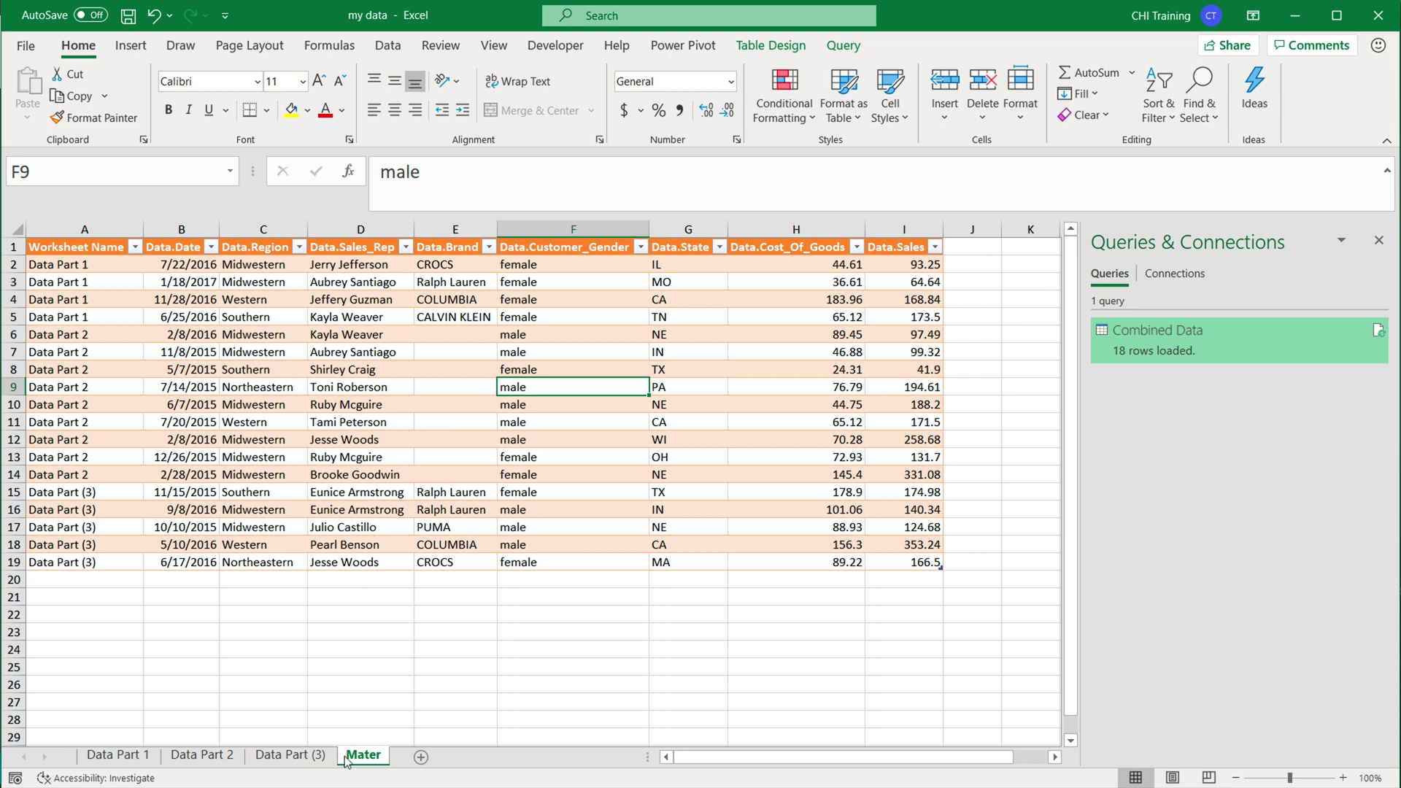
pyautogui.click(288, 763)
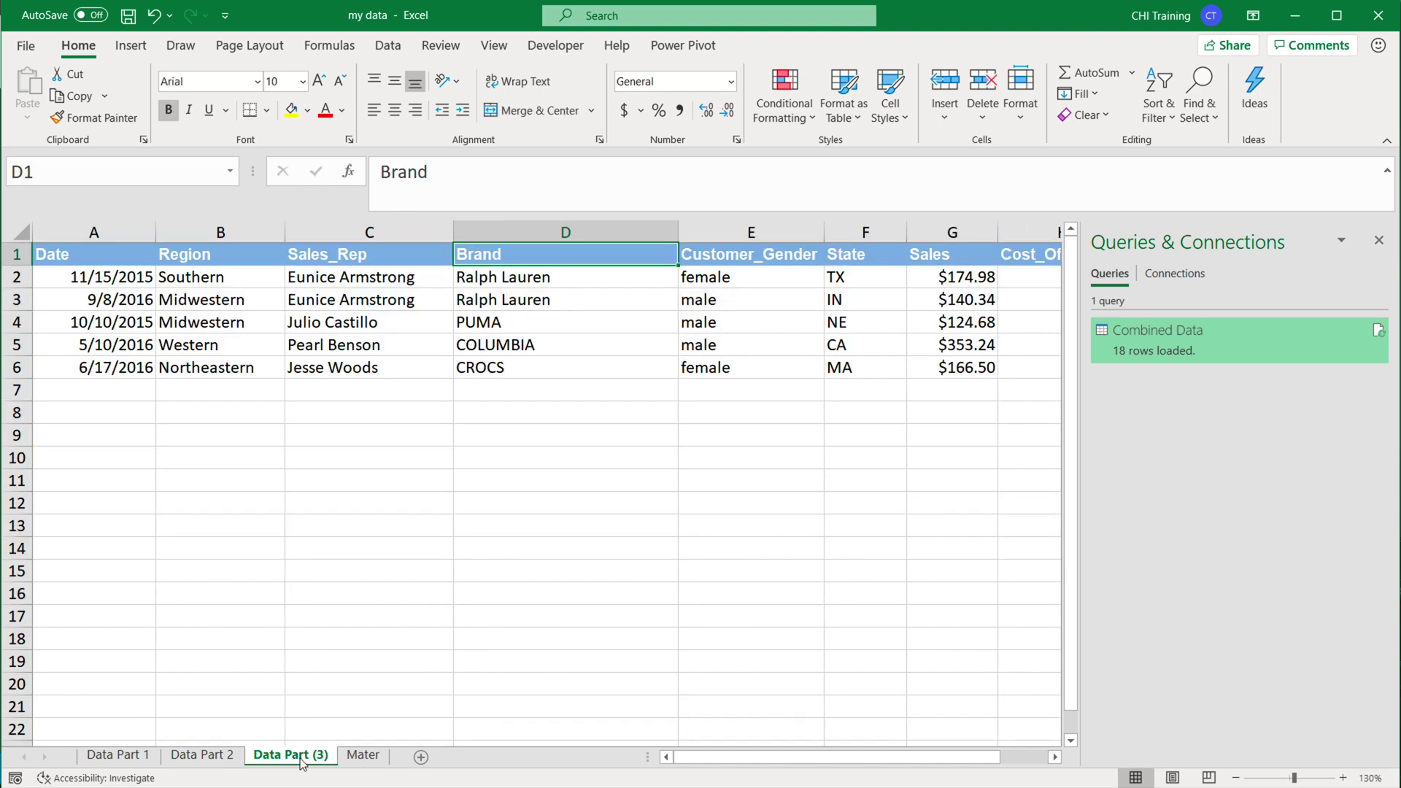
pyautogui.moveTo(296, 763); pyautogui.dragTo(350, 760)
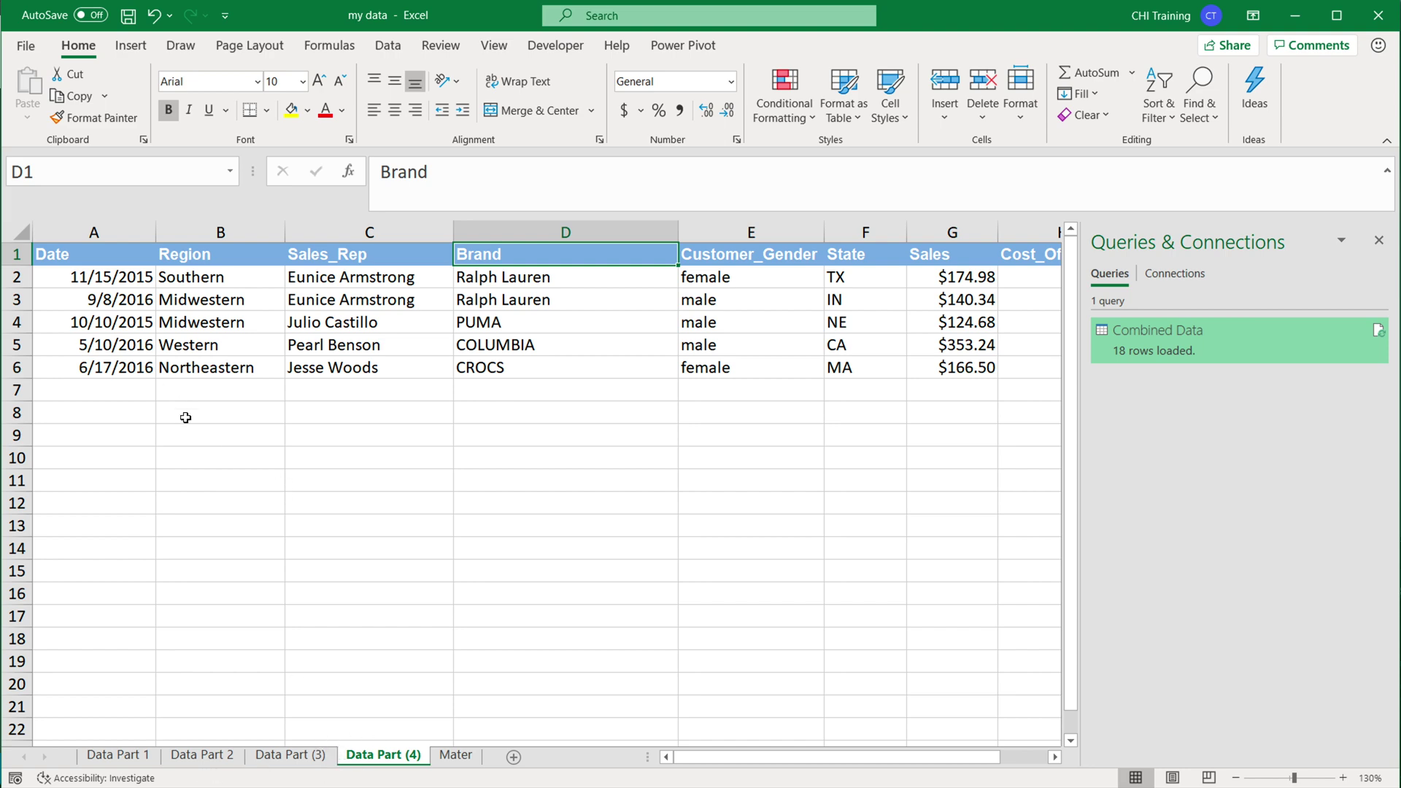
# Delete rows 3 to 7 on the Data Part (4) sheet, keeping only the headers and the first record.
pyautogui.scroll(-2, 173, 405)
pyautogui.moveTo(13, 282); pyautogui.dragTo(15, 352)
pyautogui.rightClick(18, 286)
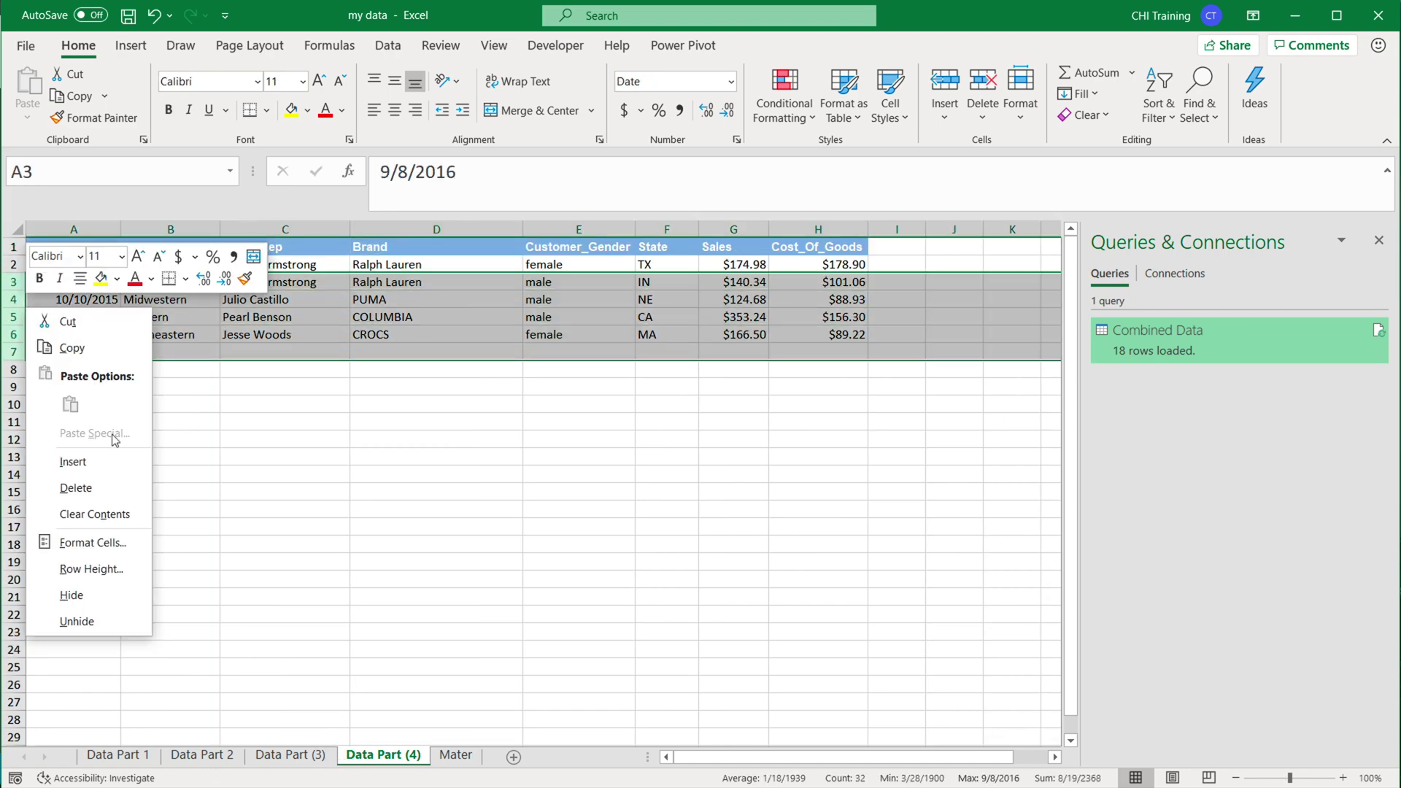
pyautogui.click(98, 486)
pyautogui.scroll(3, 146, 384)
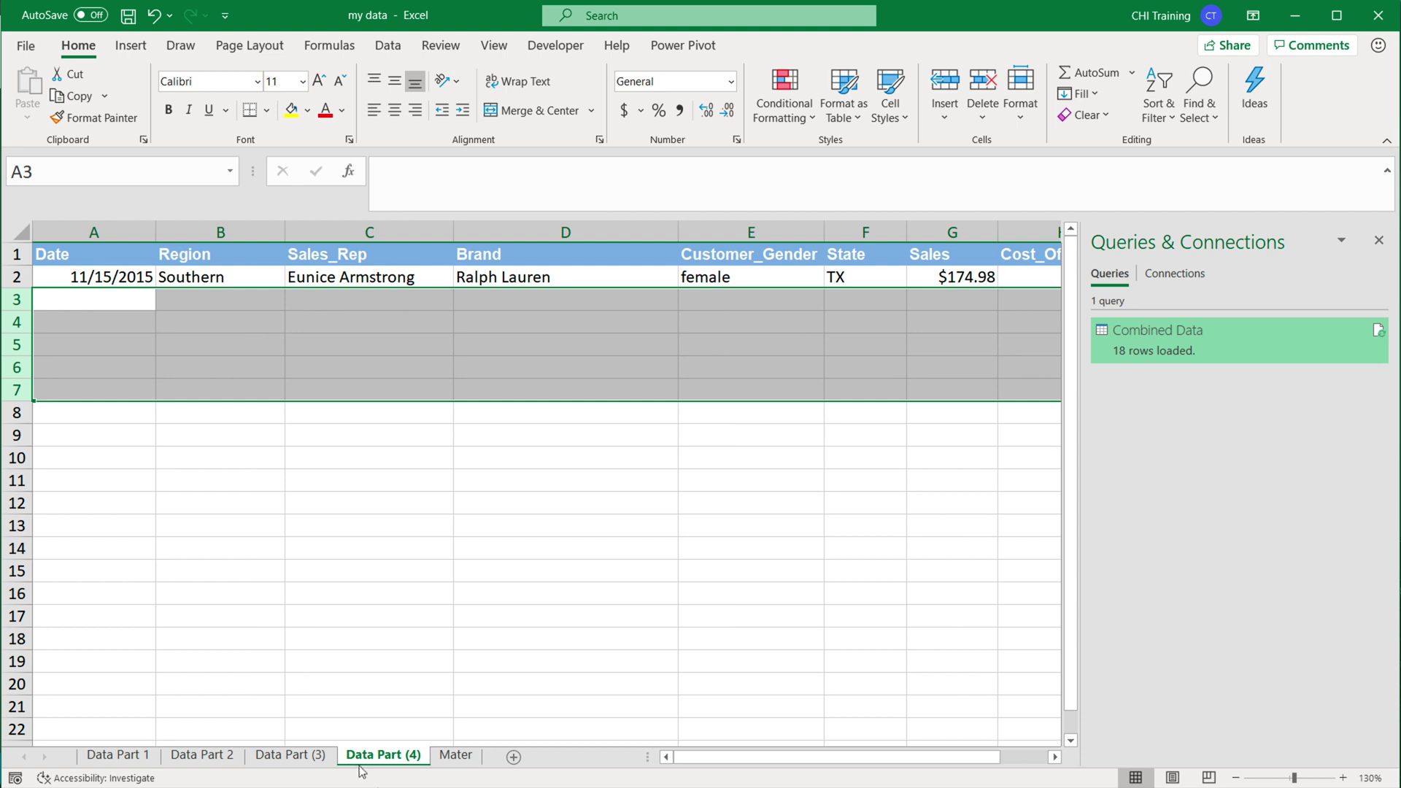
# Rename the Data Part (4) sheet as Data Part Another.
pyautogui.moveTo(422, 759); pyautogui.dragTo(434, 764)
pyautogui.press('Left')
pyautogui.write('a')
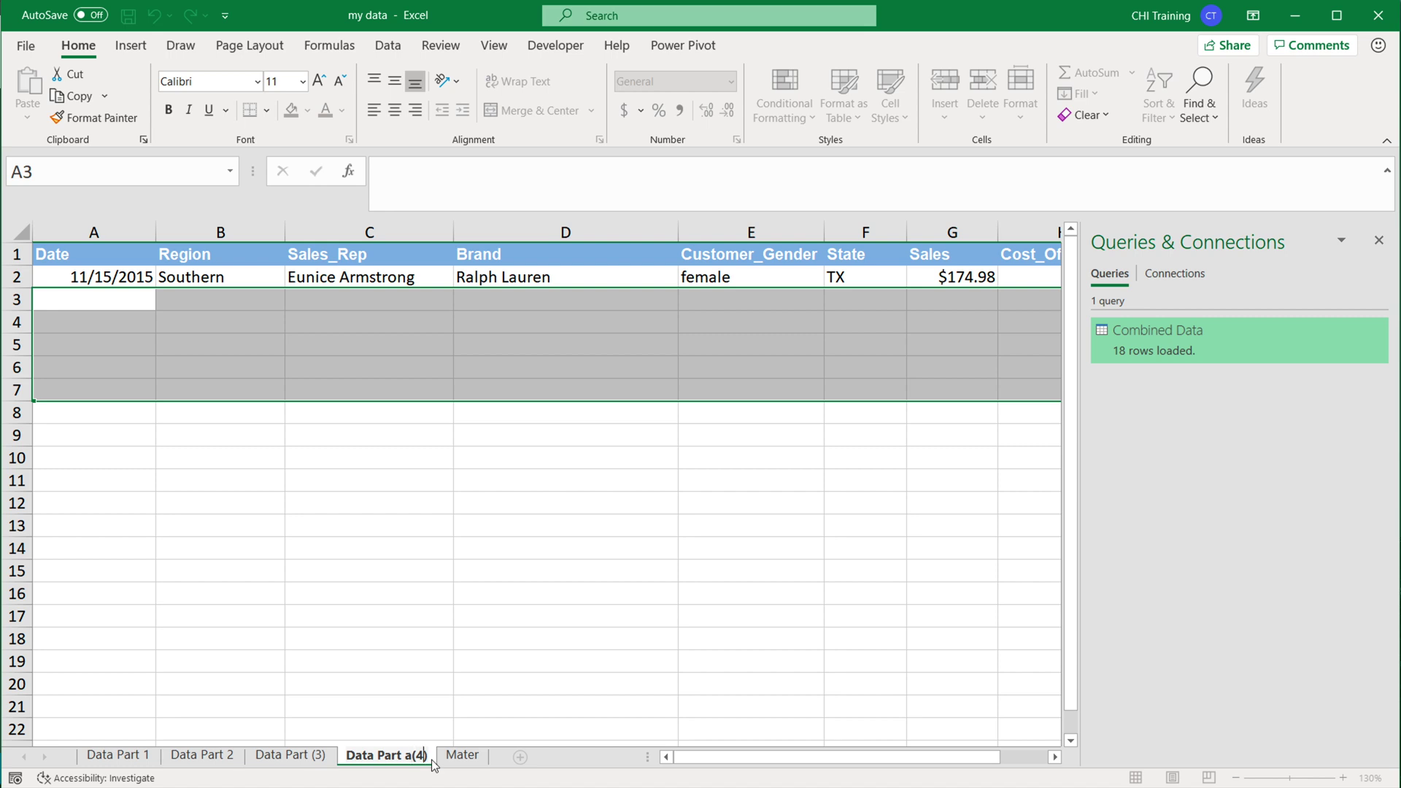
pyautogui.press('BackSpace')
pyautogui.press('BackSpace')
pyautogui.press('BackSpace')
pyautogui.press('BackSpace')
pyautogui.write('Another')
pyautogui.press('Return')
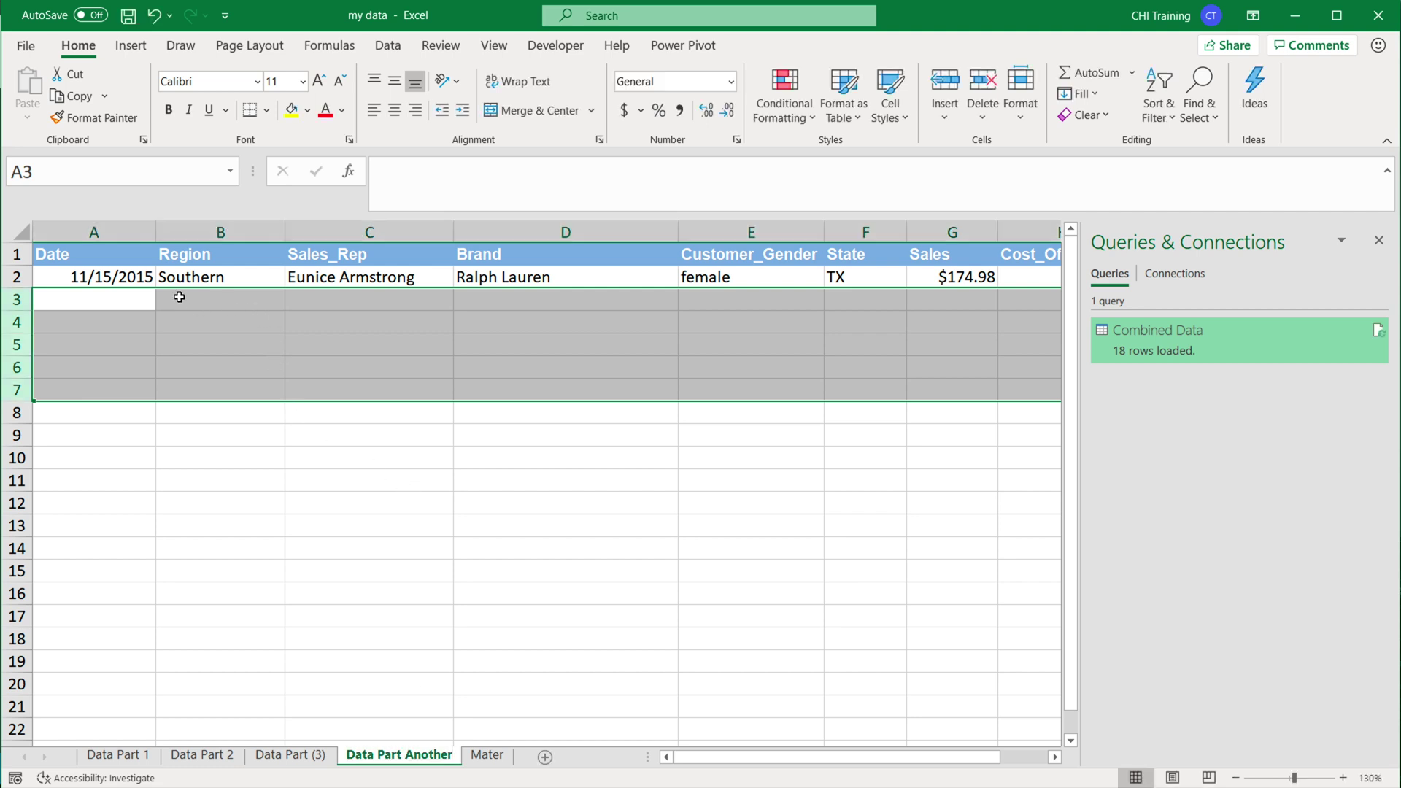
# Set the date in A2 to 5/28/2020 and the Sales_Rep in C2 to Me on the Data Part Another sheet.
pyautogui.click(136, 279)
pyautogui.hotkey('ctrl', ';')
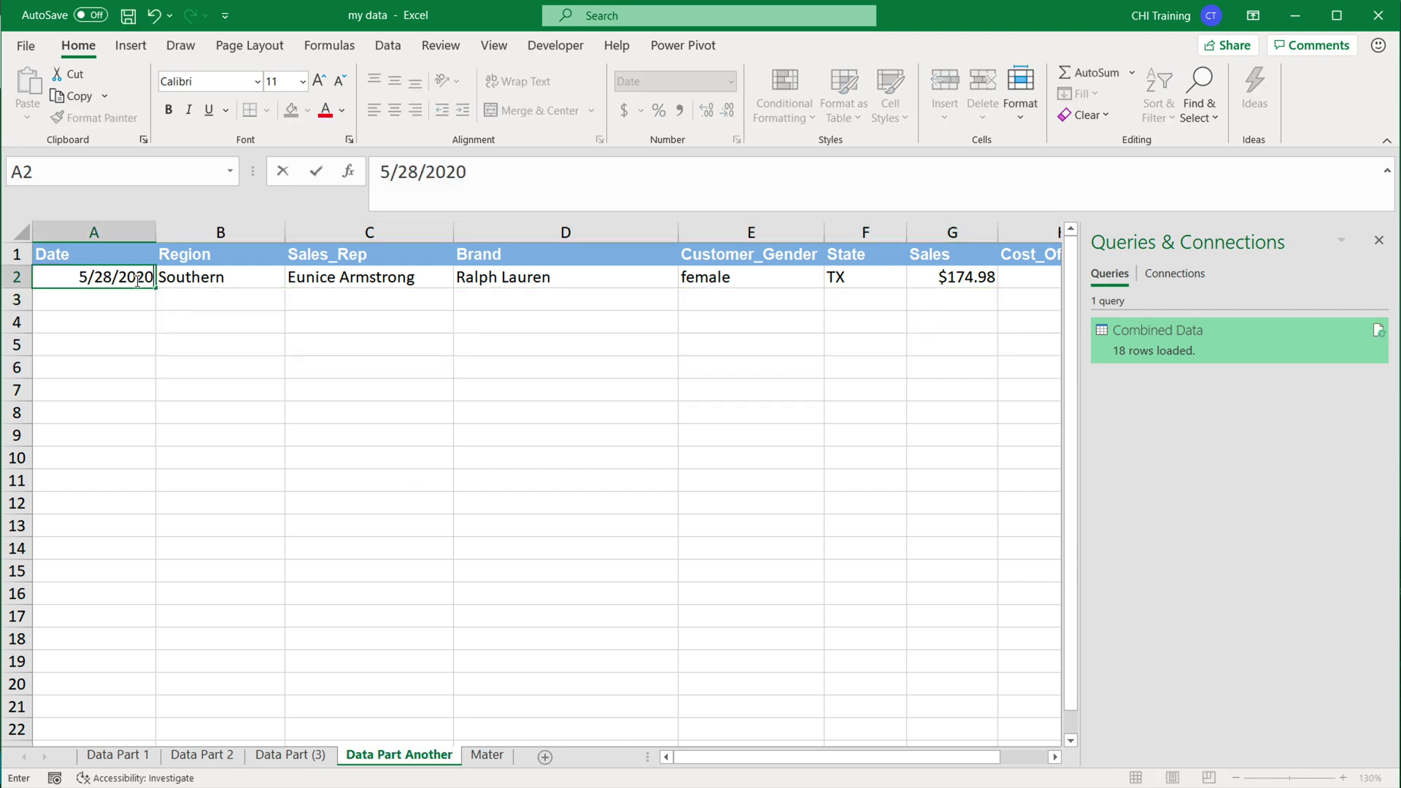
pyautogui.press('Return')
pyautogui.scroll(-1, 464, 401)
pyautogui.click(314, 275)
pyautogui.write('Me')
pyautogui.press('Return')
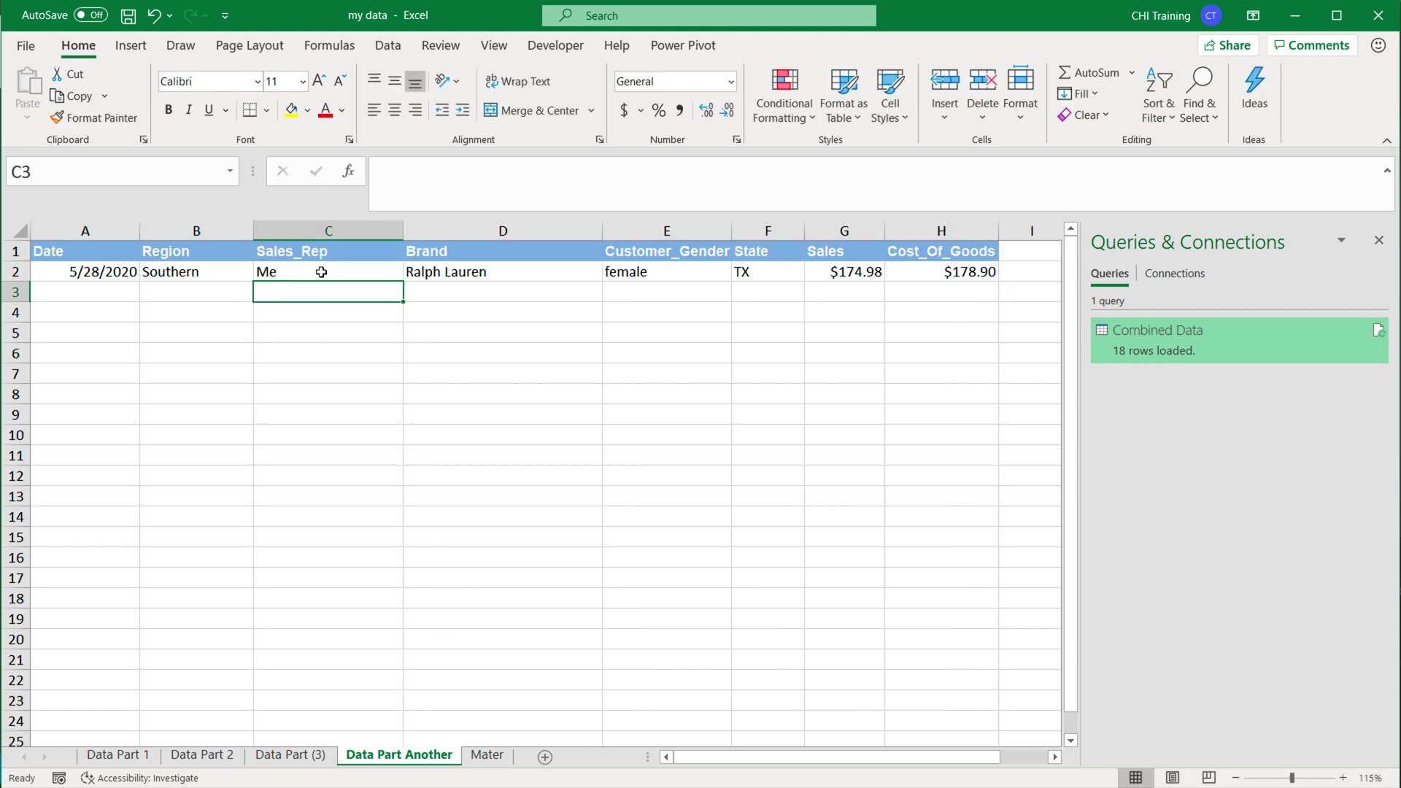
# In row 2, set Customer_Gender to male, Sales to 300 and Cost_Of_Goods to 250.
pyautogui.click(680, 271)
pyautogui.write('male')
pyautogui.press('Return')
pyautogui.press('Up')
pyautogui.press('Right')
pyautogui.press('Right')
pyautogui.write('300')
pyautogui.press('Right')
pyautogui.write('250')
pyautogui.press('Return')
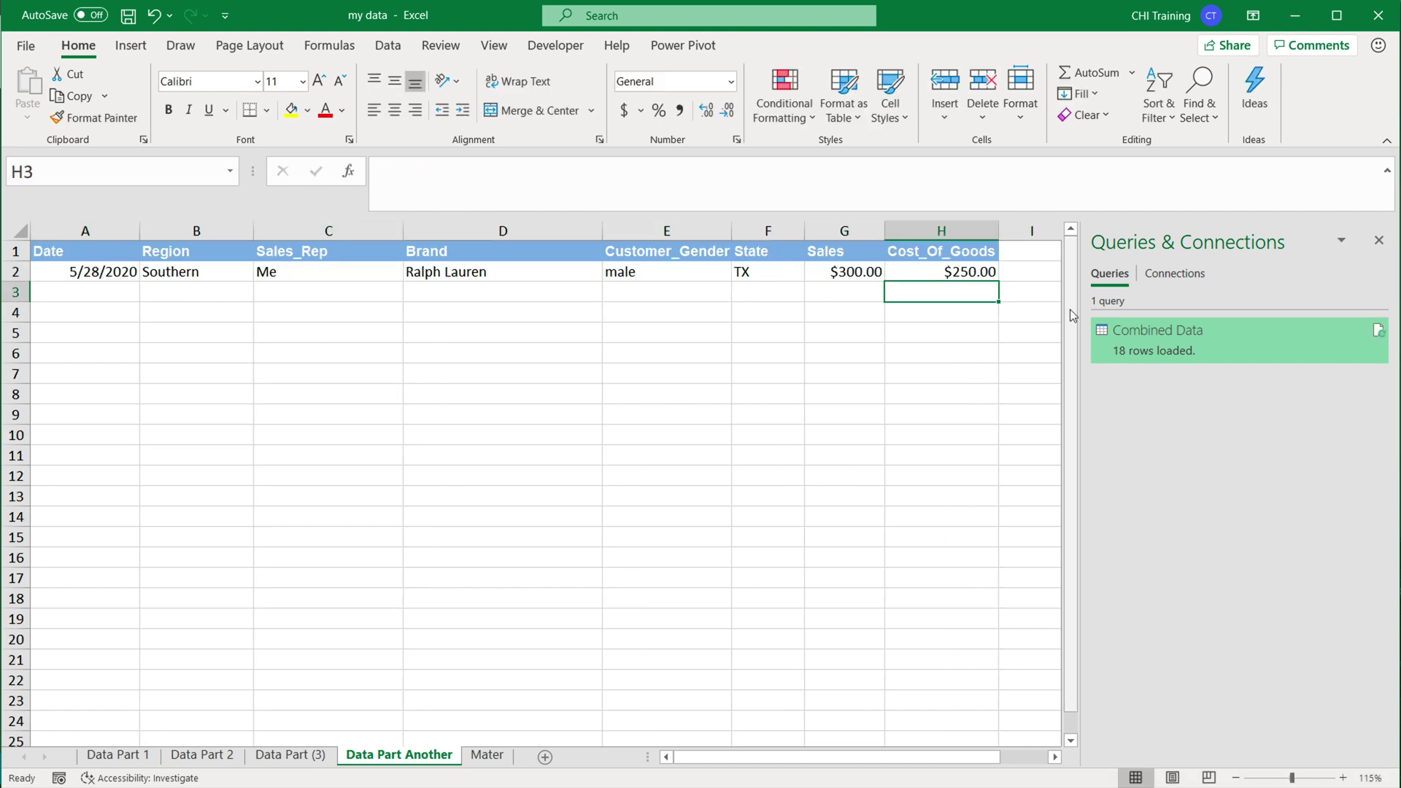
# Refresh the Combined Data query on the Mater sheet and check the row from Data Part Another.
pyautogui.click(487, 755)
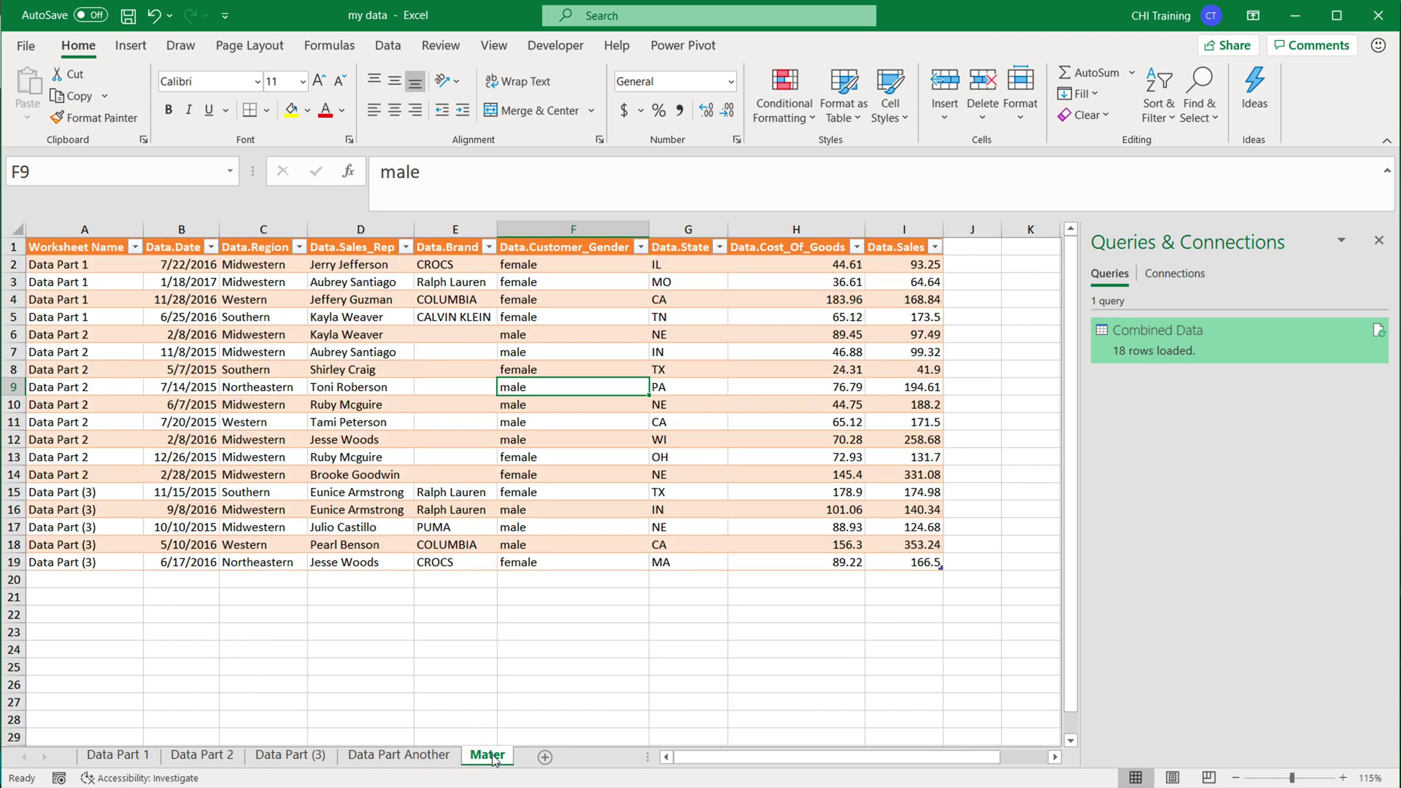
pyautogui.click(1379, 331)
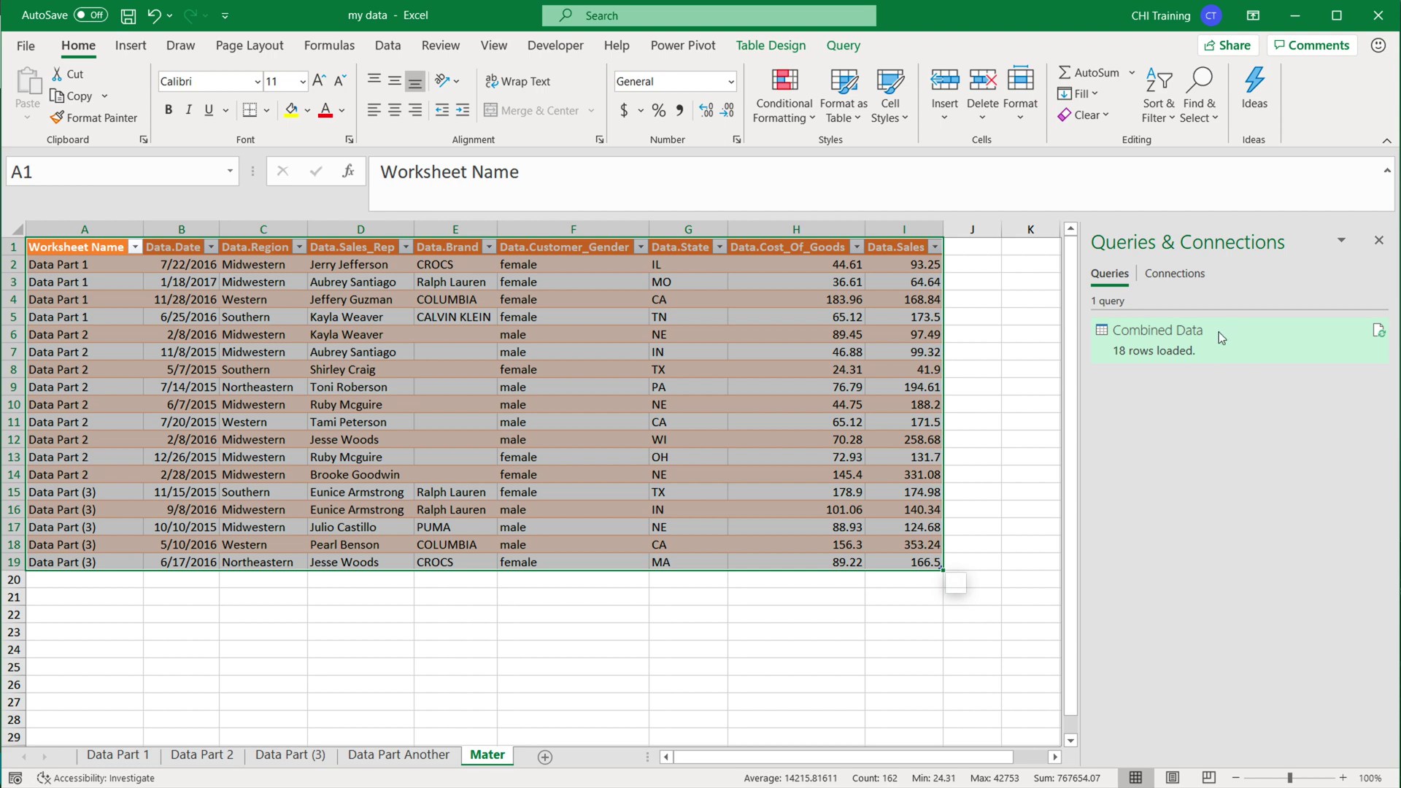
pyautogui.moveTo(1189, 343)
pyautogui.click(1382, 334)
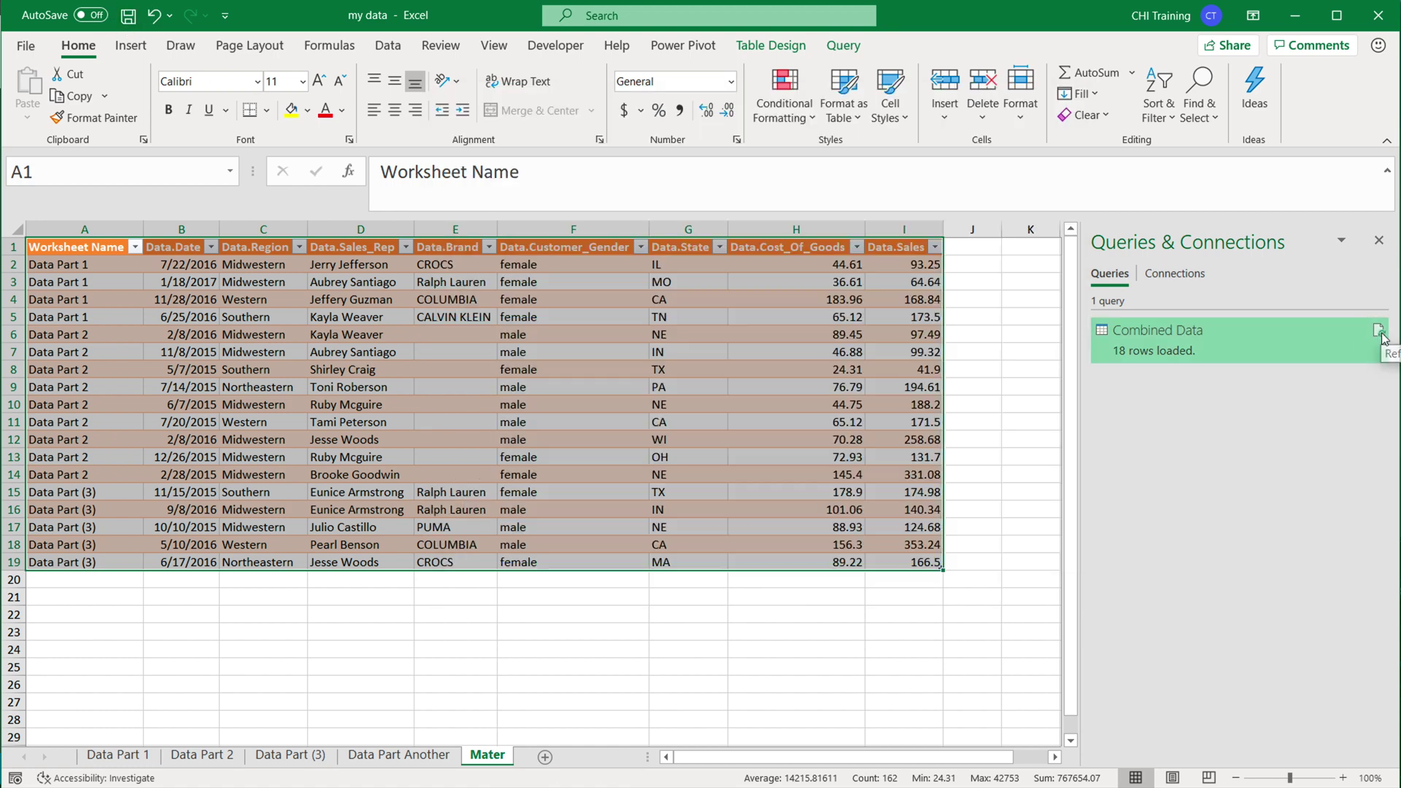
pyautogui.click(107, 582)
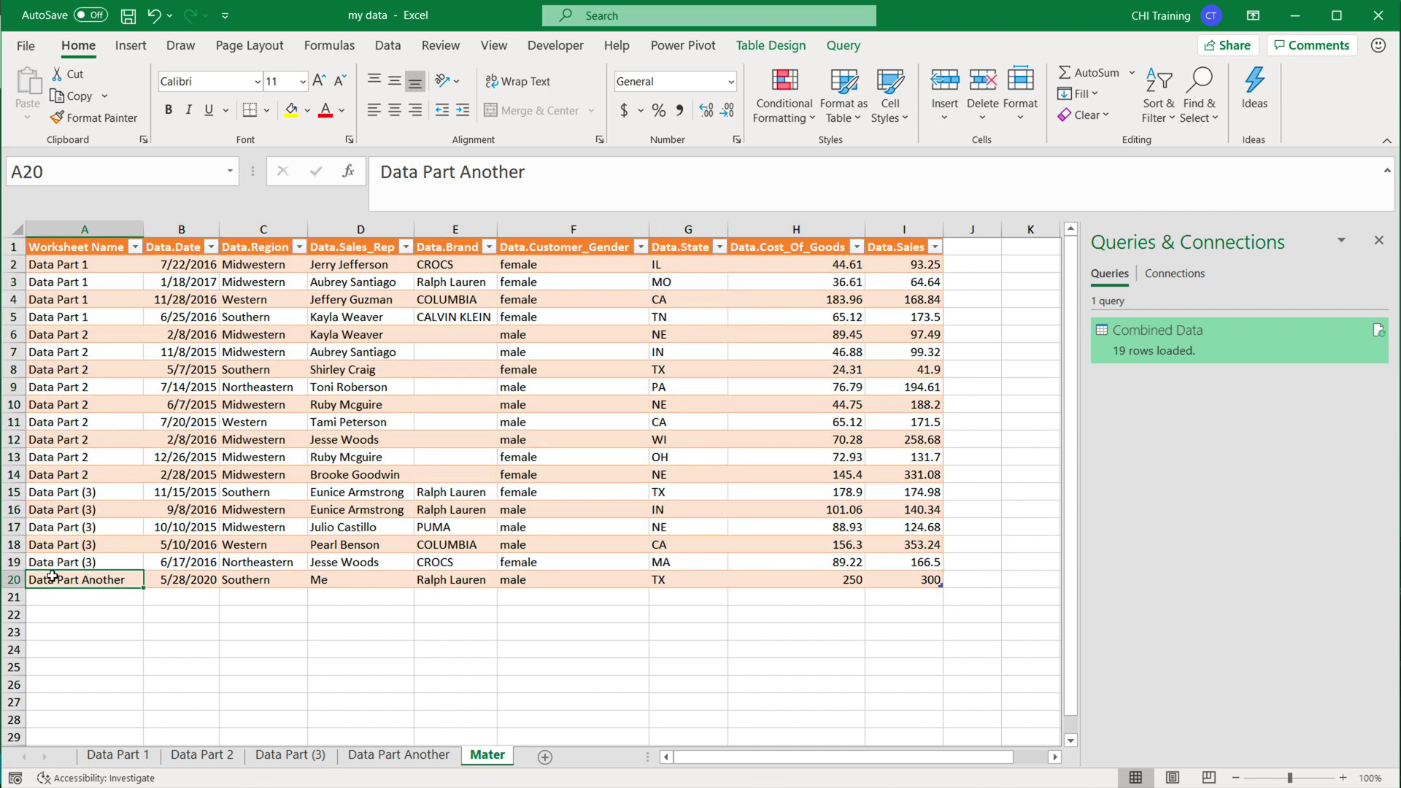
pyautogui.moveTo(202, 578); pyautogui.dragTo(928, 580)
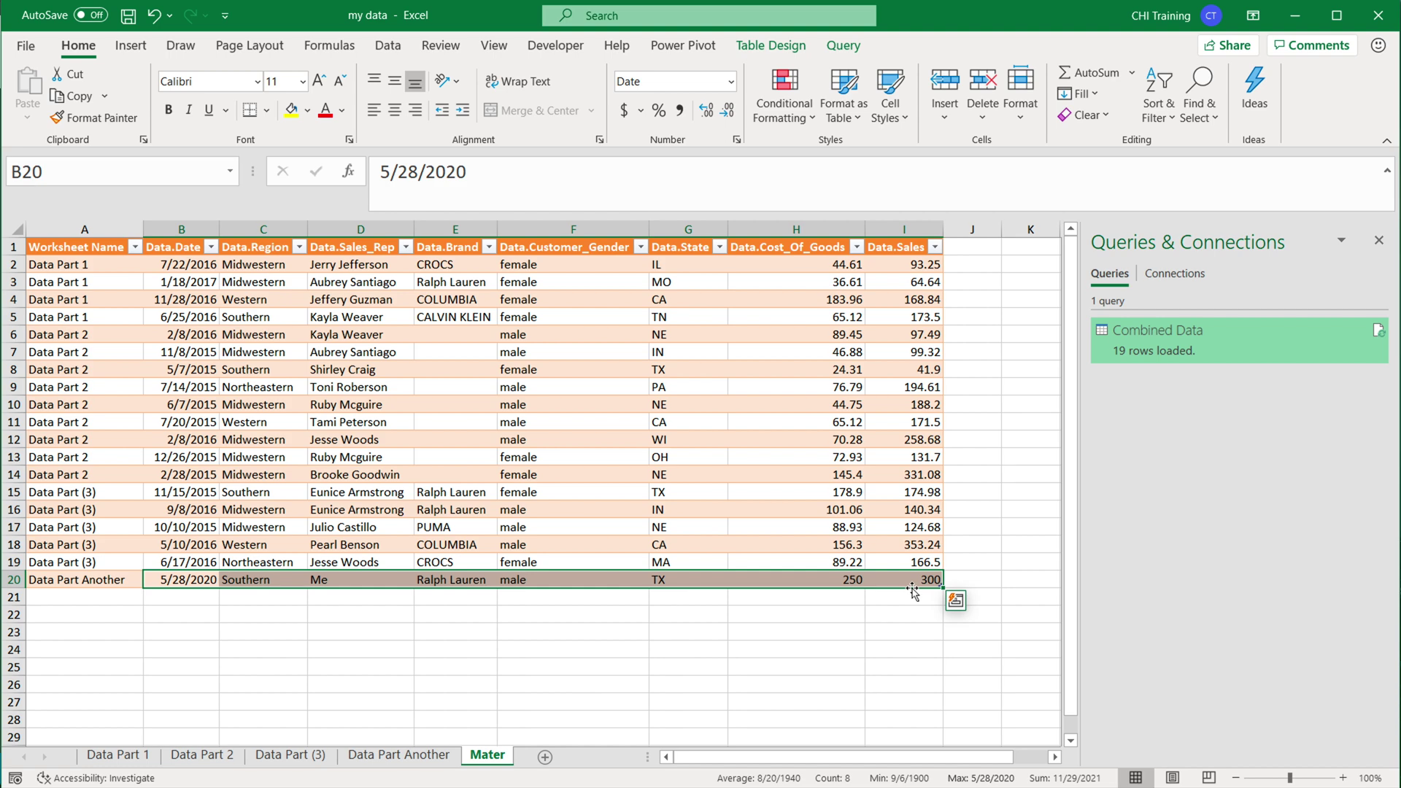
pyautogui.click(679, 610)
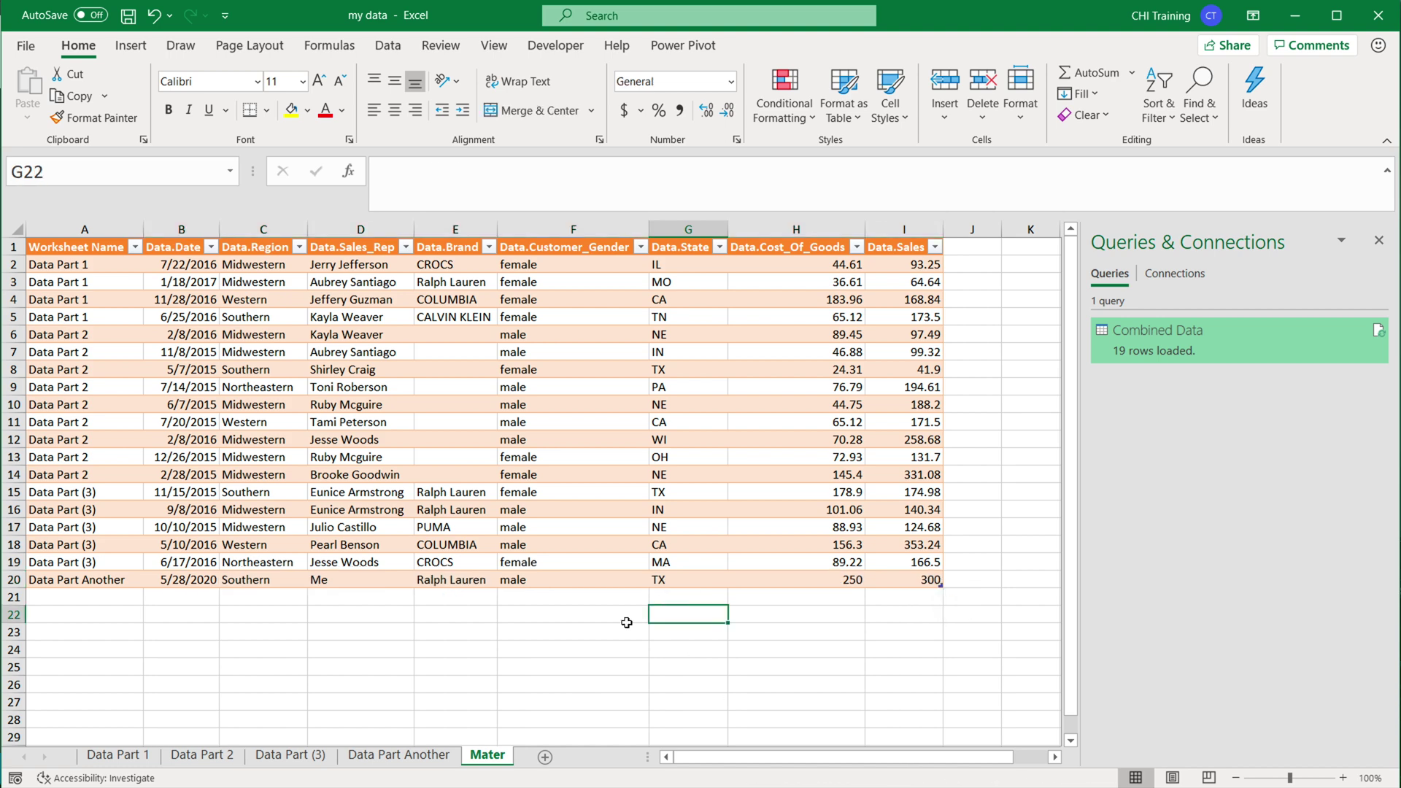
# Copy the record in row 2 of Data Part Another to row 3, with Sales 400 and Cost_Of_Goods 200.
pyautogui.click(408, 755)
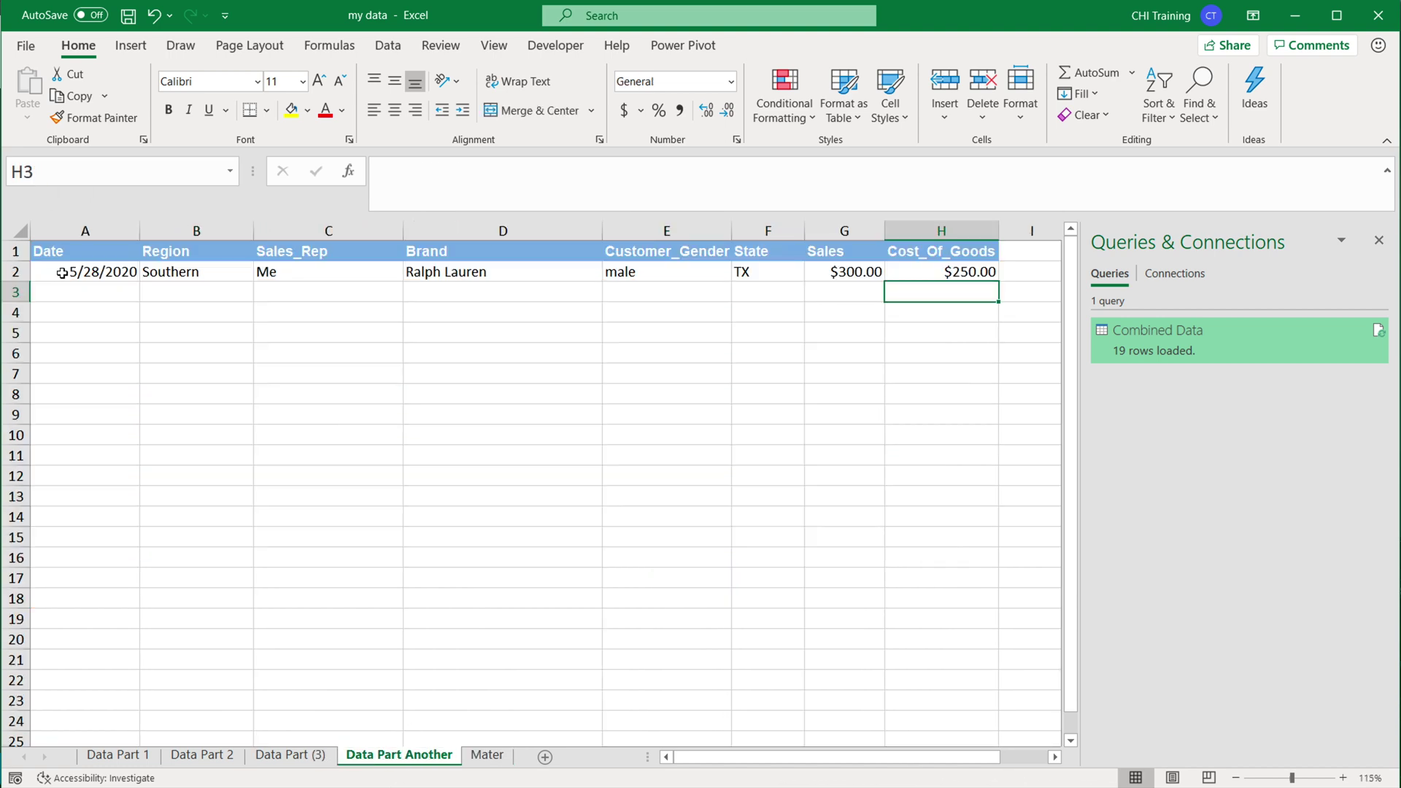
pyautogui.moveTo(82, 274); pyautogui.dragTo(964, 275)
pyautogui.hotkey('ctrl', 'c')
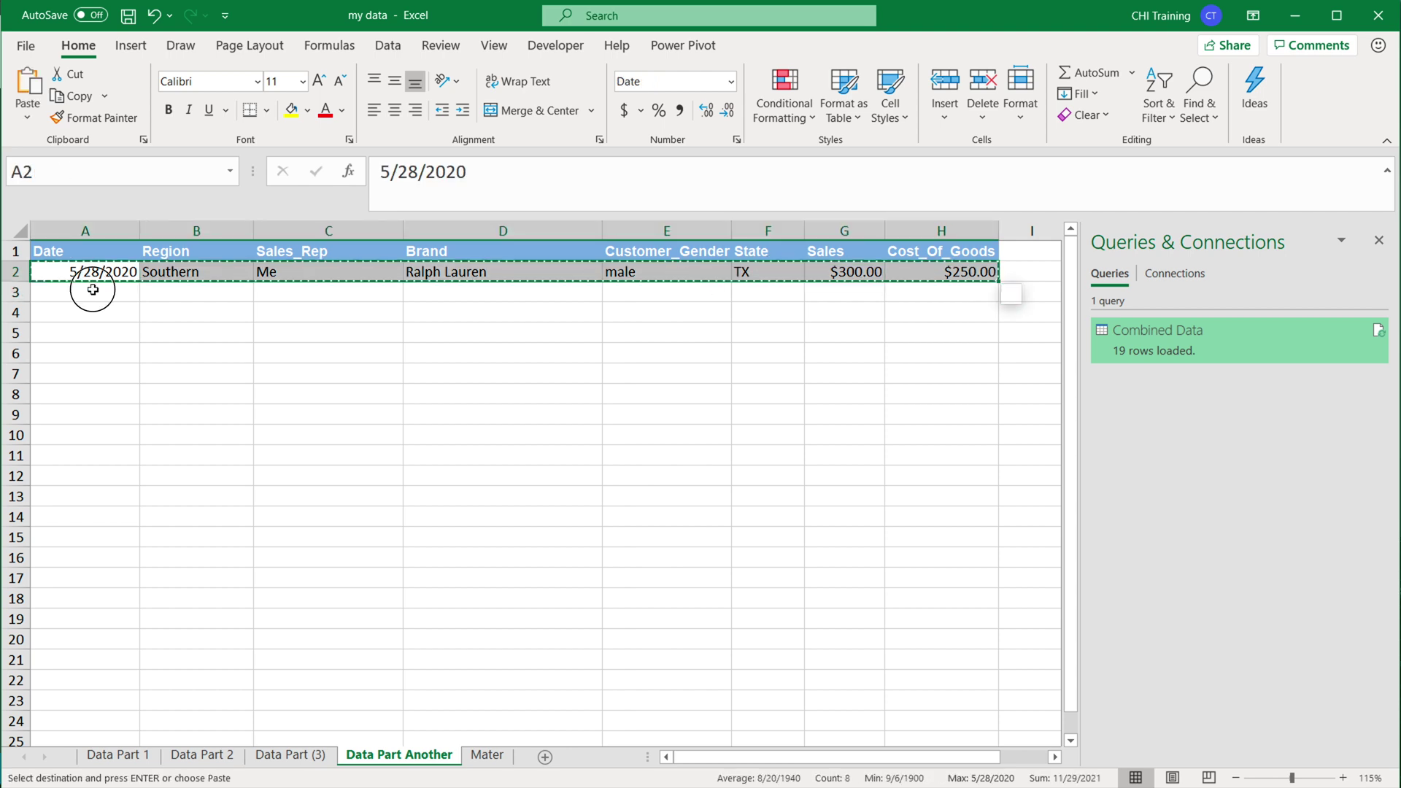
pyautogui.click(91, 290)
pyautogui.hotkey('ctrl', 'v')
pyautogui.click(849, 295)
pyautogui.write('400')
pyautogui.press('Right')
pyautogui.write('200')
pyautogui.press('Return')
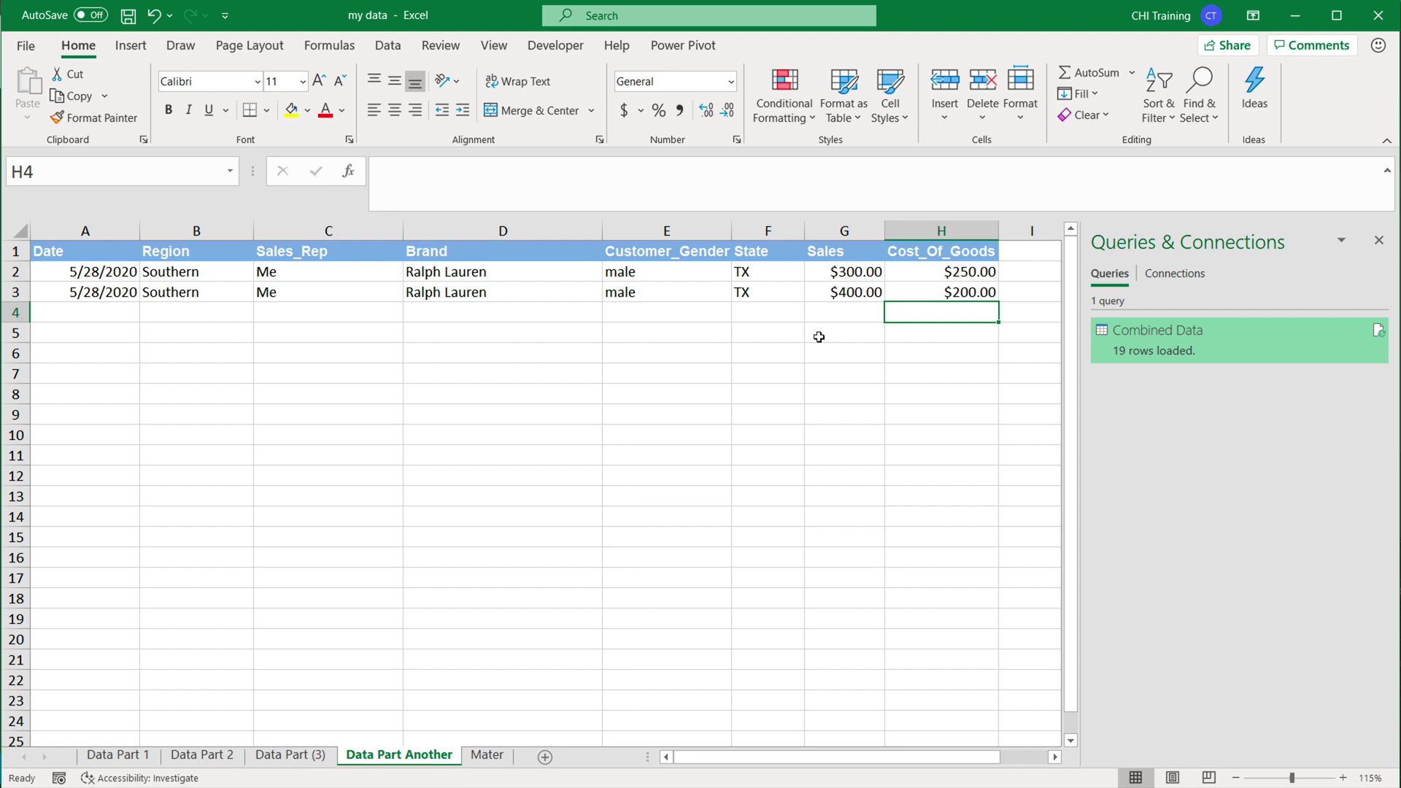
# Save the workbook and refresh the Combined Data query, checking the Data Part Another rows in the Mater table.
pyautogui.hotkey('ctrl', 's')
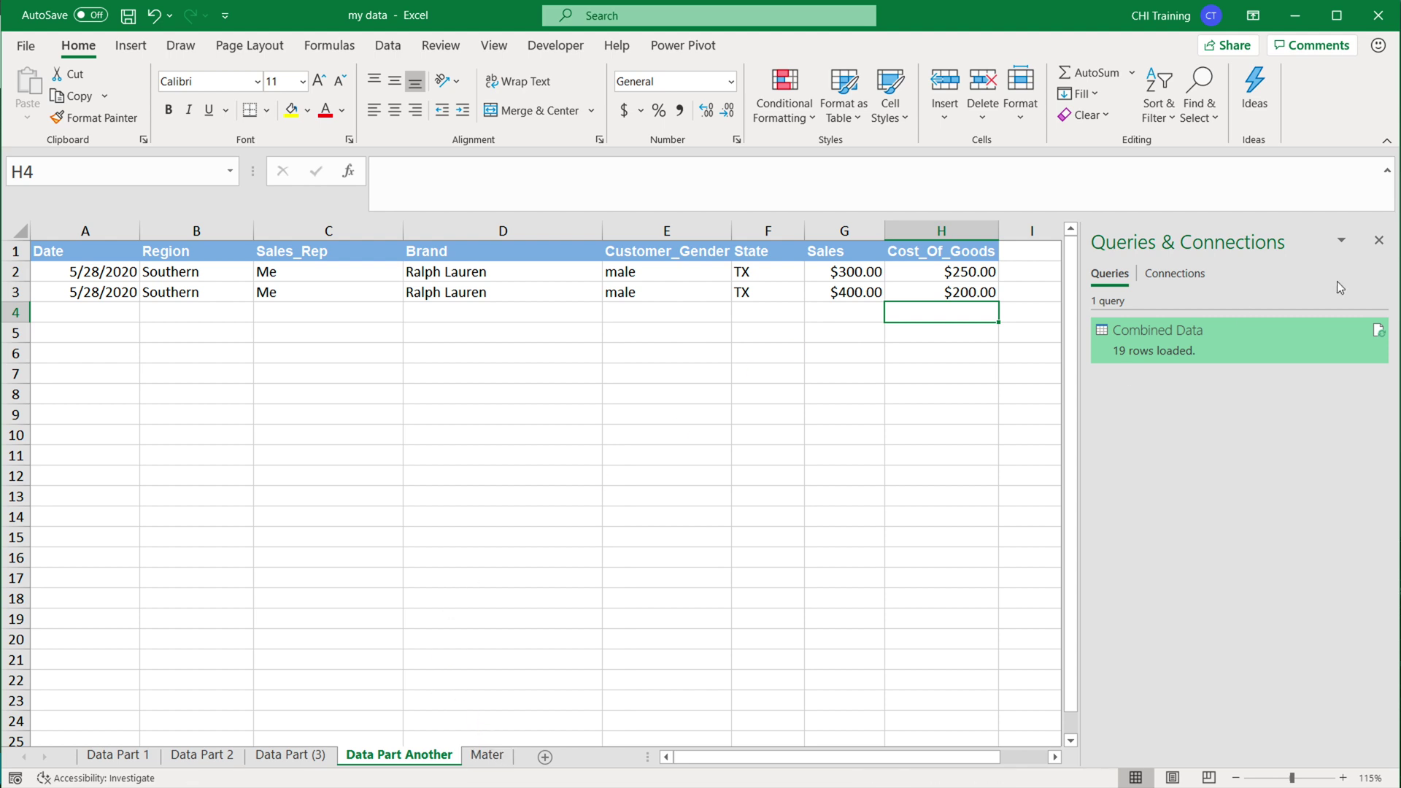
pyautogui.click(1378, 331)
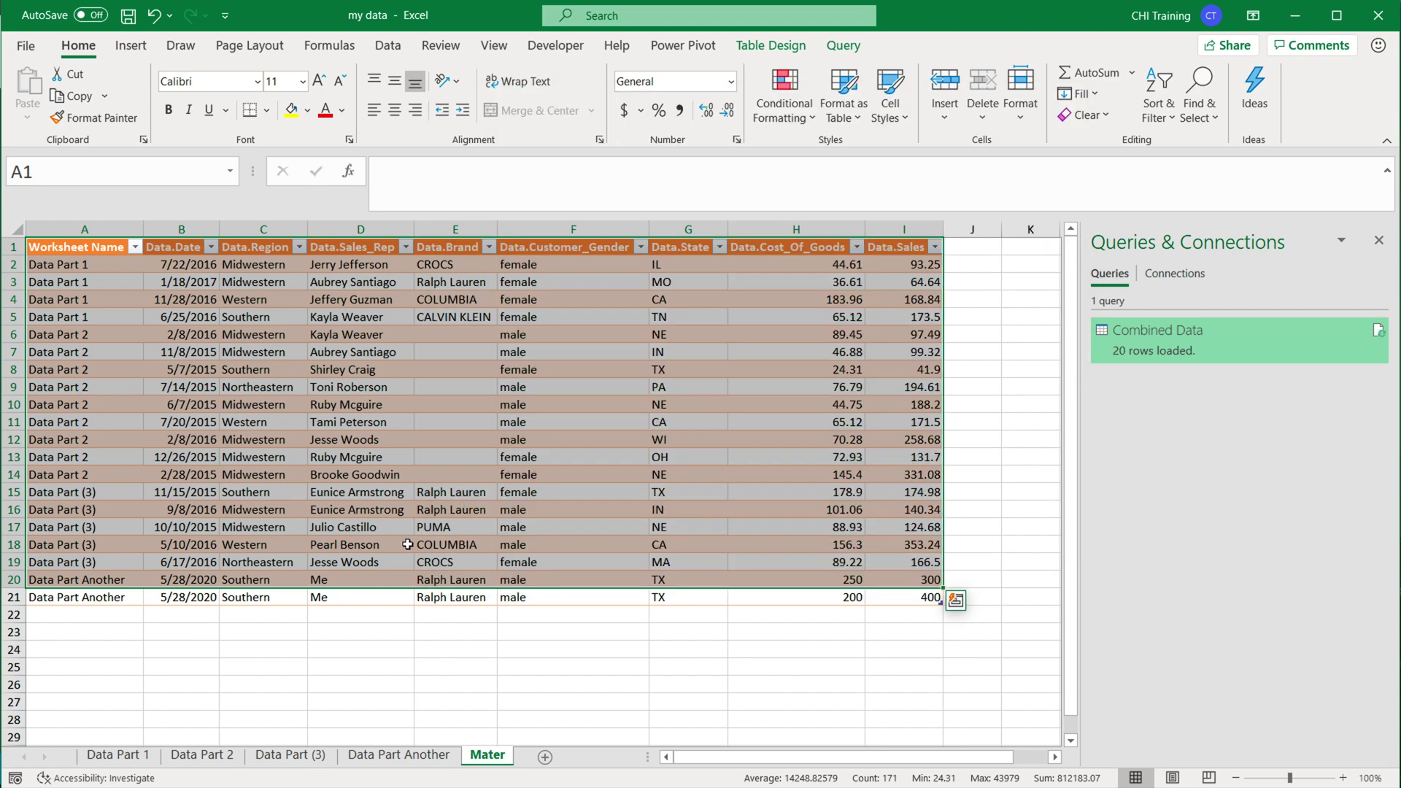
pyautogui.moveTo(53, 599); pyautogui.dragTo(872, 580)
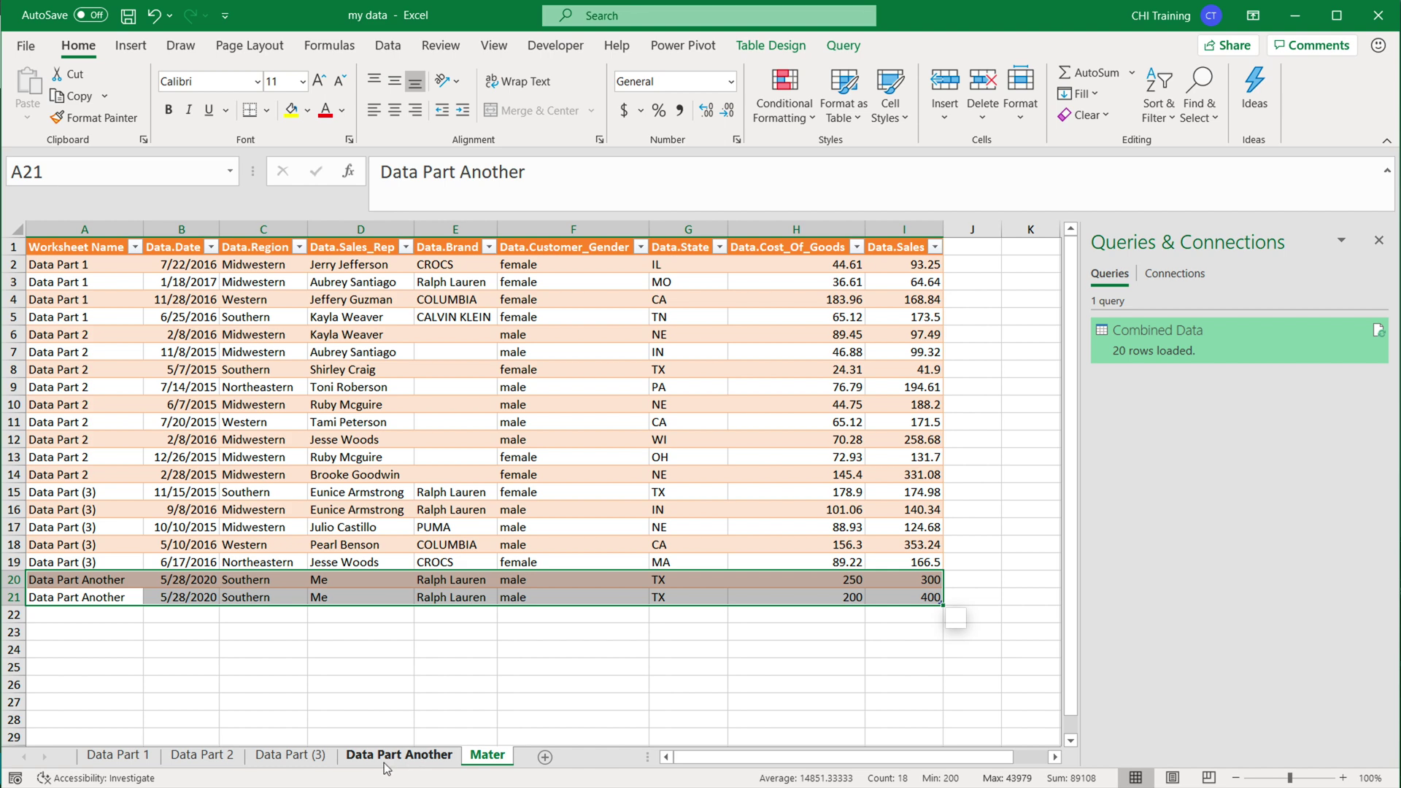
# Duplicate the Data Part (3) sheet in front of Data Part Another and name the copy More Data.
pyautogui.click(301, 761)
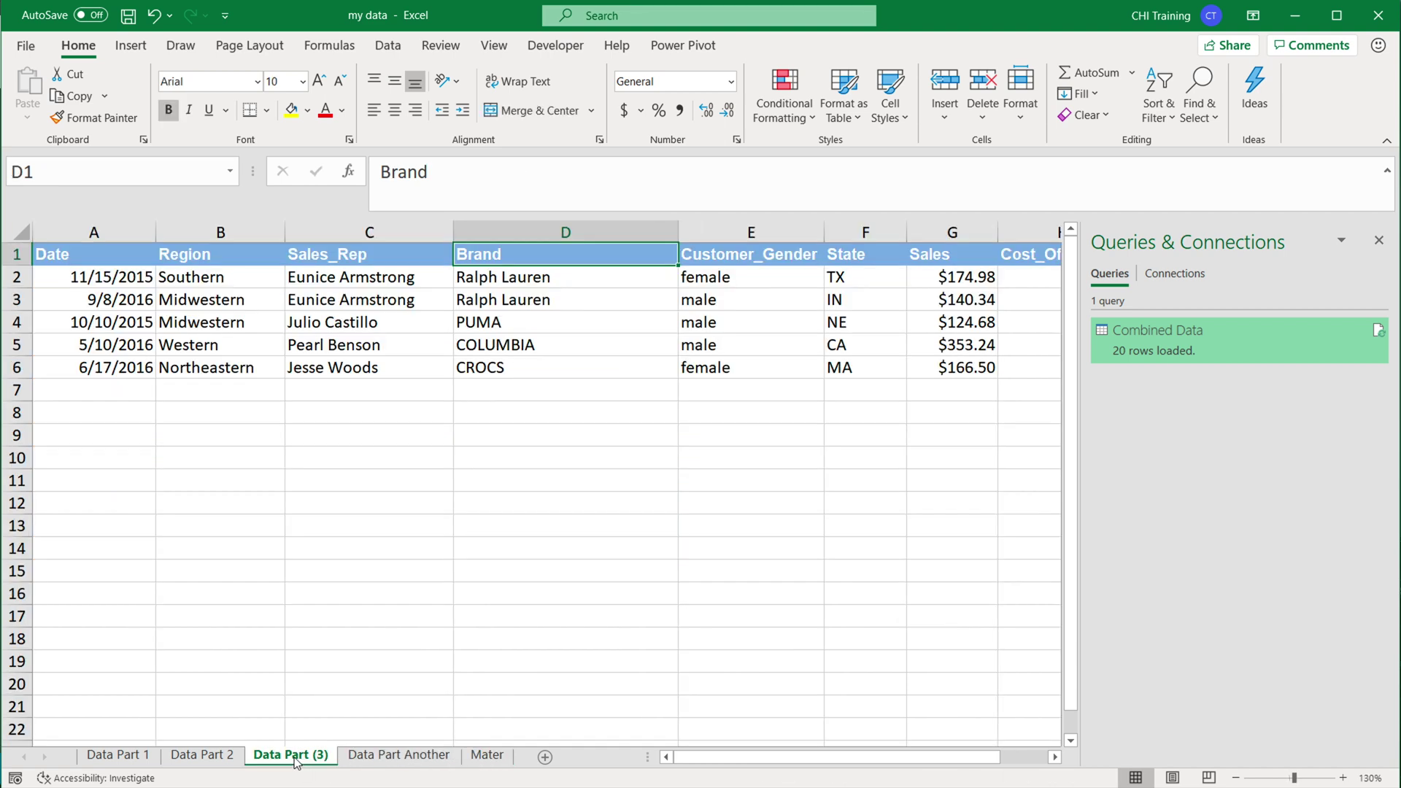
pyautogui.moveTo(354, 757); pyautogui.dragTo(354, 757)
pyautogui.doubleClick(374, 755)
pyautogui.write('More Data')
pyautogui.press('Return')
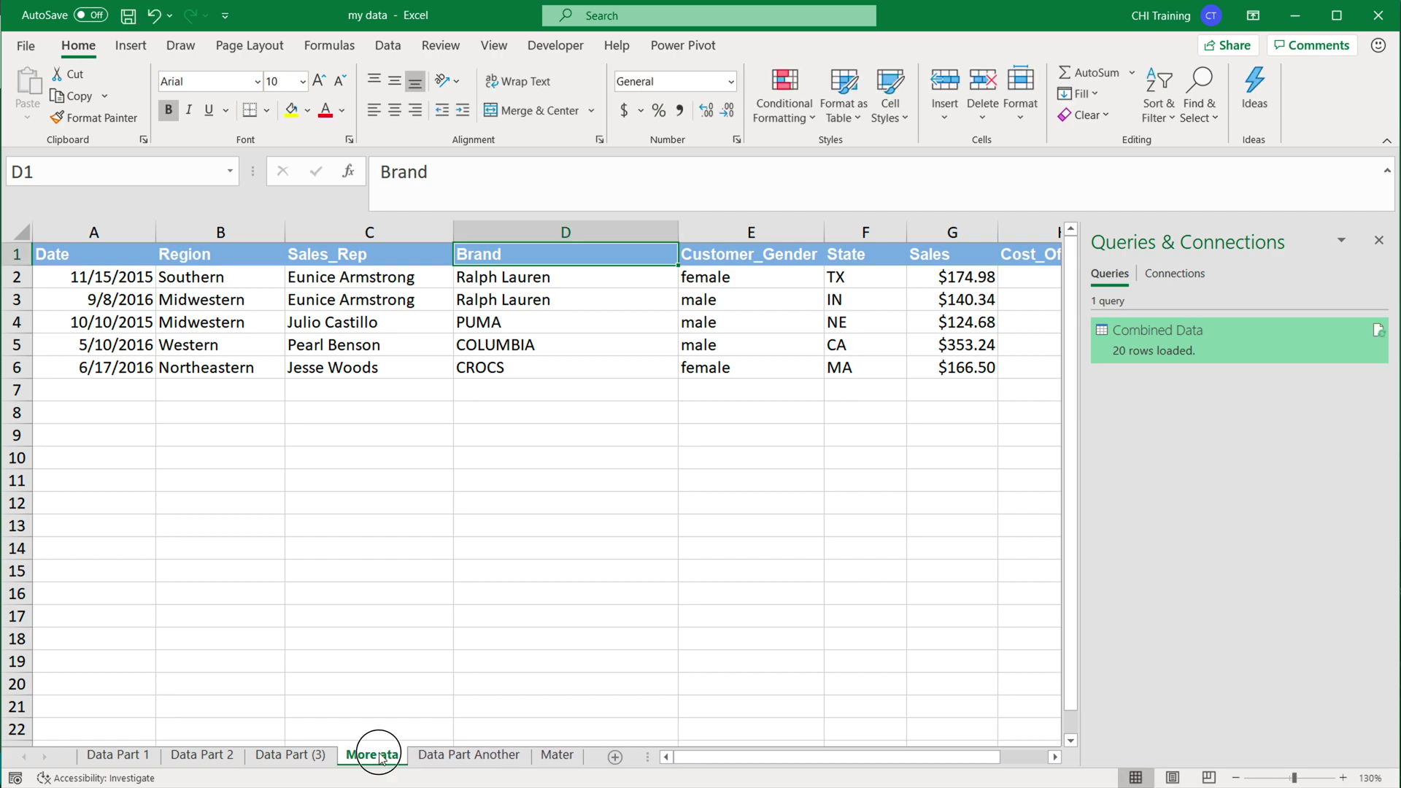
# Delete rows 3 to 6 on the More Data sheet.
pyautogui.scroll(-2, 535, 416)
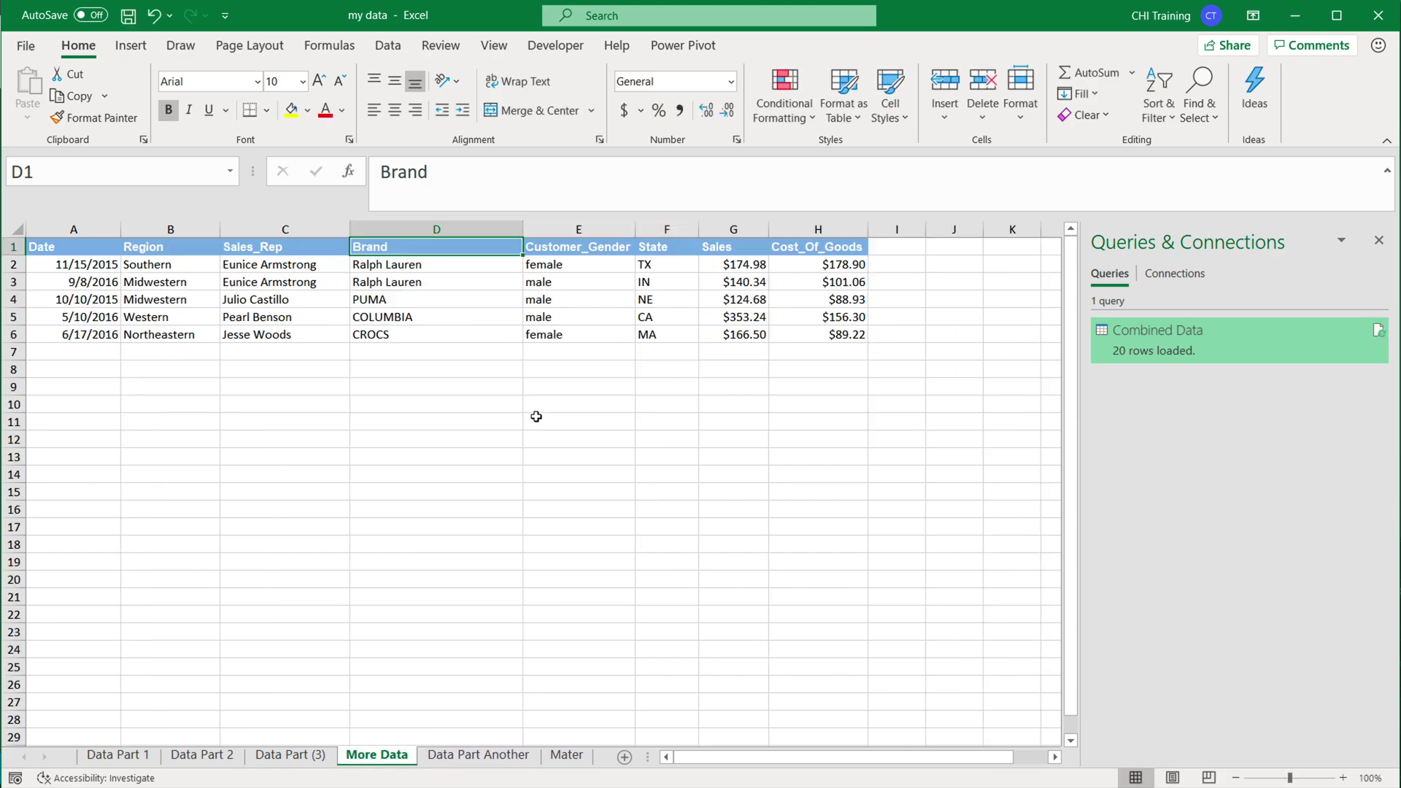
pyautogui.moveTo(13, 282); pyautogui.dragTo(12, 334)
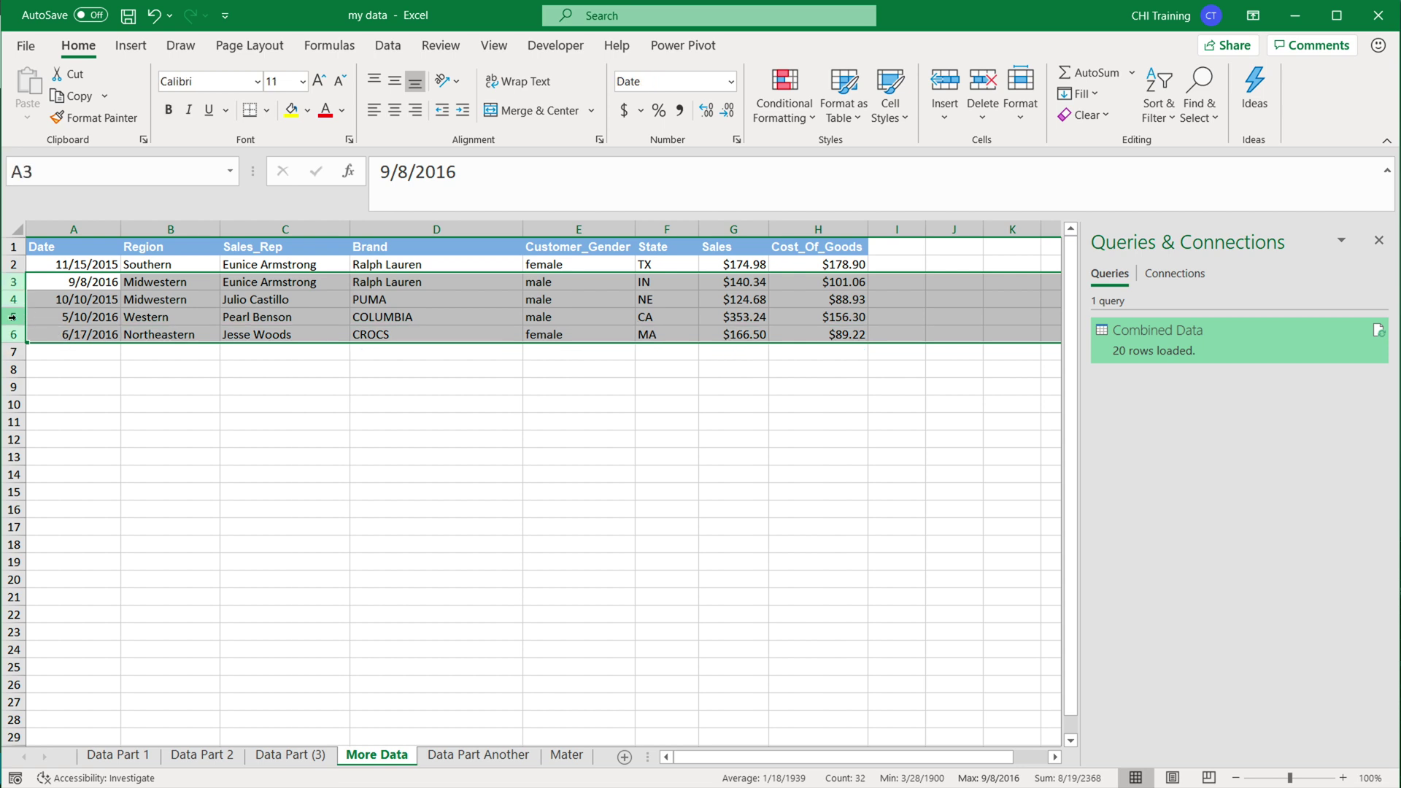
pyautogui.rightClick(12, 317)
pyautogui.click(86, 496)
# In row 2 of More Data, set the date to 5/28/2020, Sales to 30000 and Cost_Of_Goods to 20000.
pyautogui.click(82, 261)
pyautogui.press('Tab')
pyautogui.scroll(1, 273, 387)
pyautogui.moveTo(246, 275); pyautogui.dragTo(792, 275)
pyautogui.click(970, 272)
pyautogui.click(862, 272)
pyautogui.write('30,00')
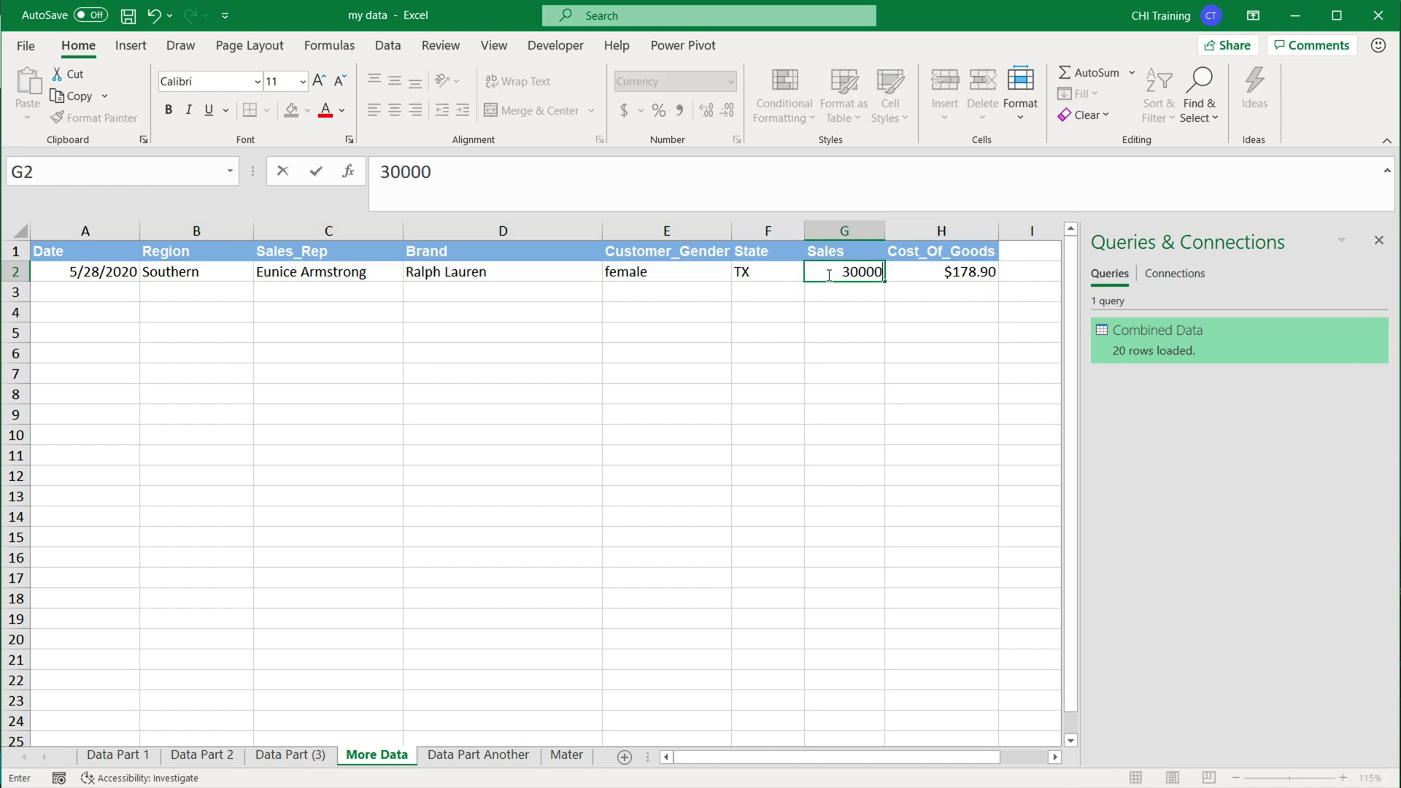
pyautogui.write('0')
pyautogui.press('Tab')
pyautogui.write('20000')
pyautogui.press('Return')
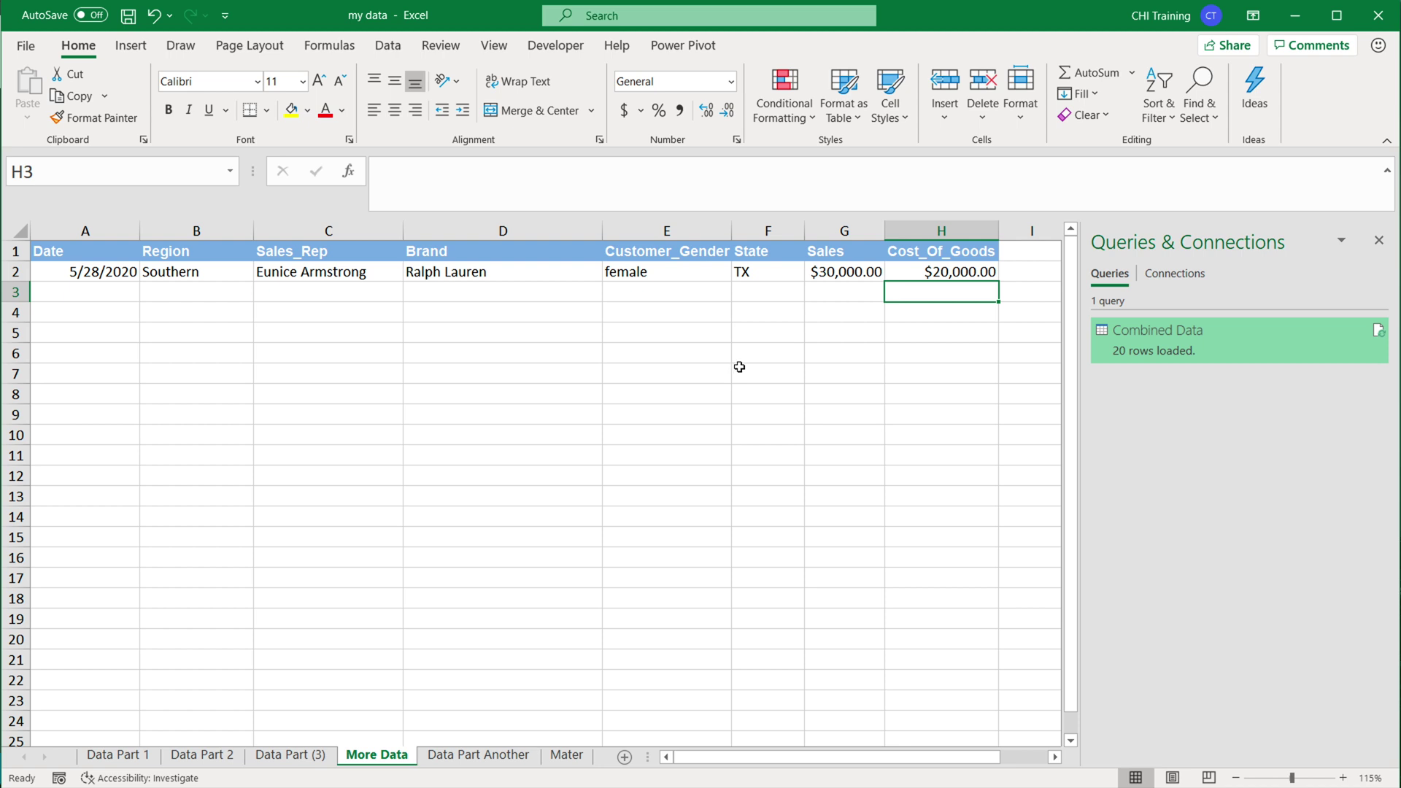
# Refresh the Combined Data query on the Mater sheet to test whether the More Data sheet is included.
pyautogui.click(568, 756)
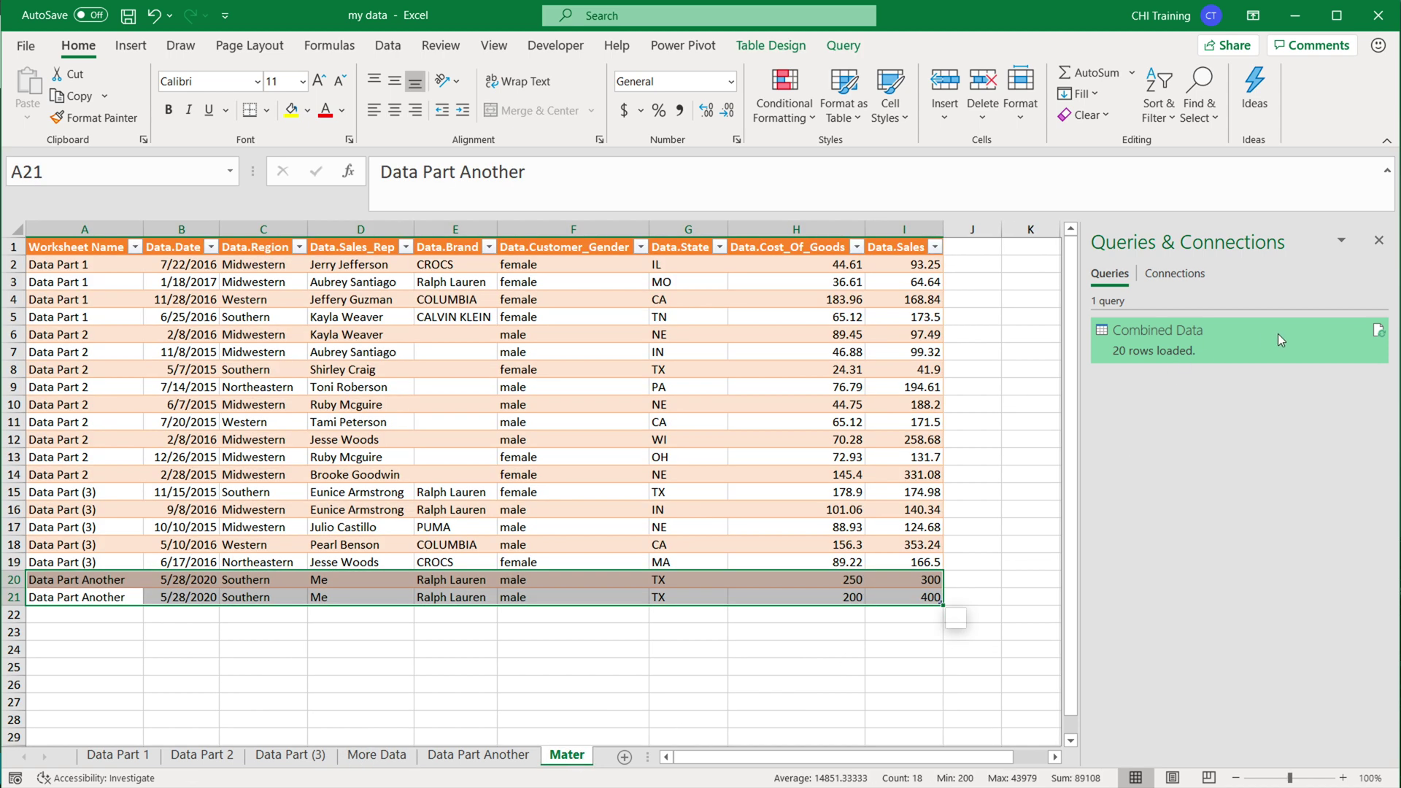
pyautogui.click(1377, 331)
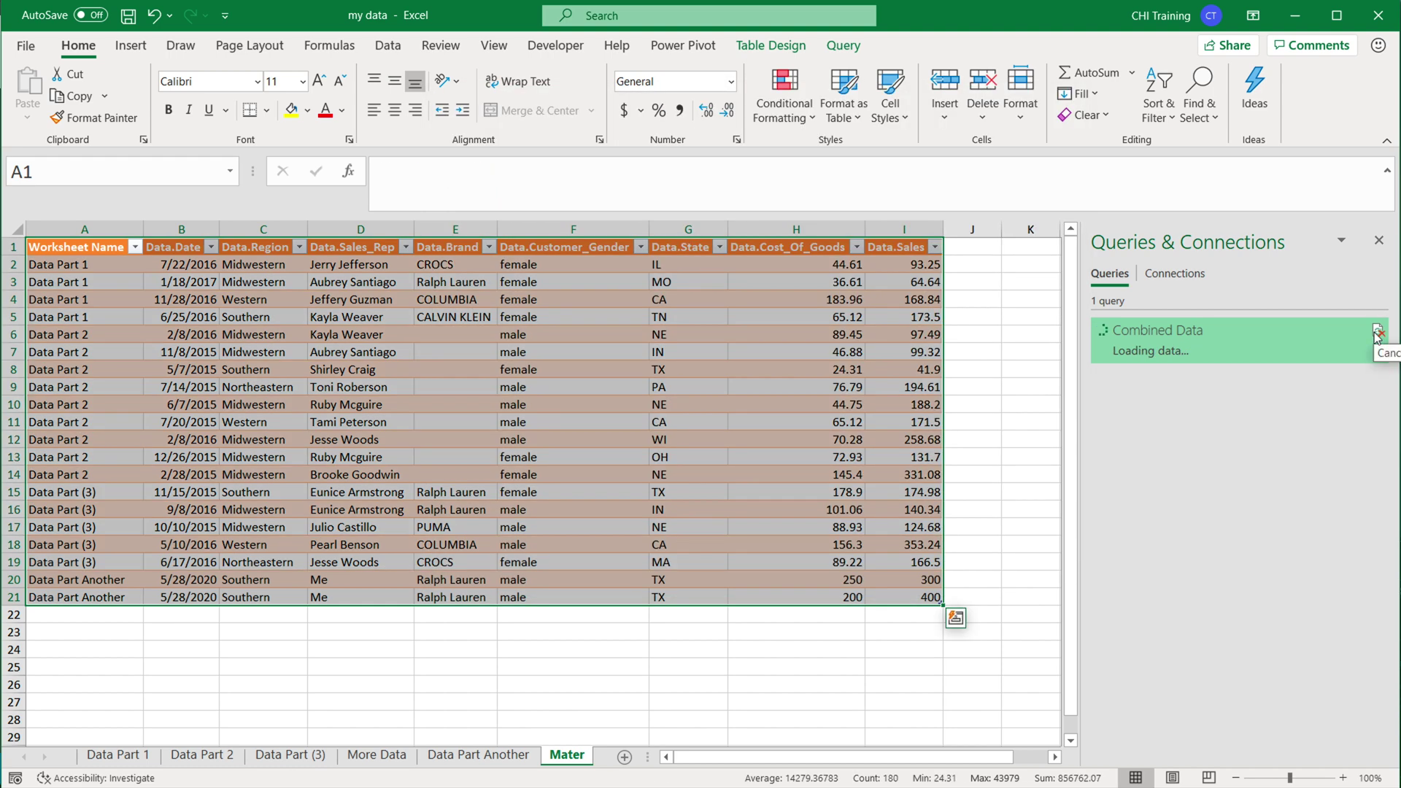
pyautogui.click(1377, 333)
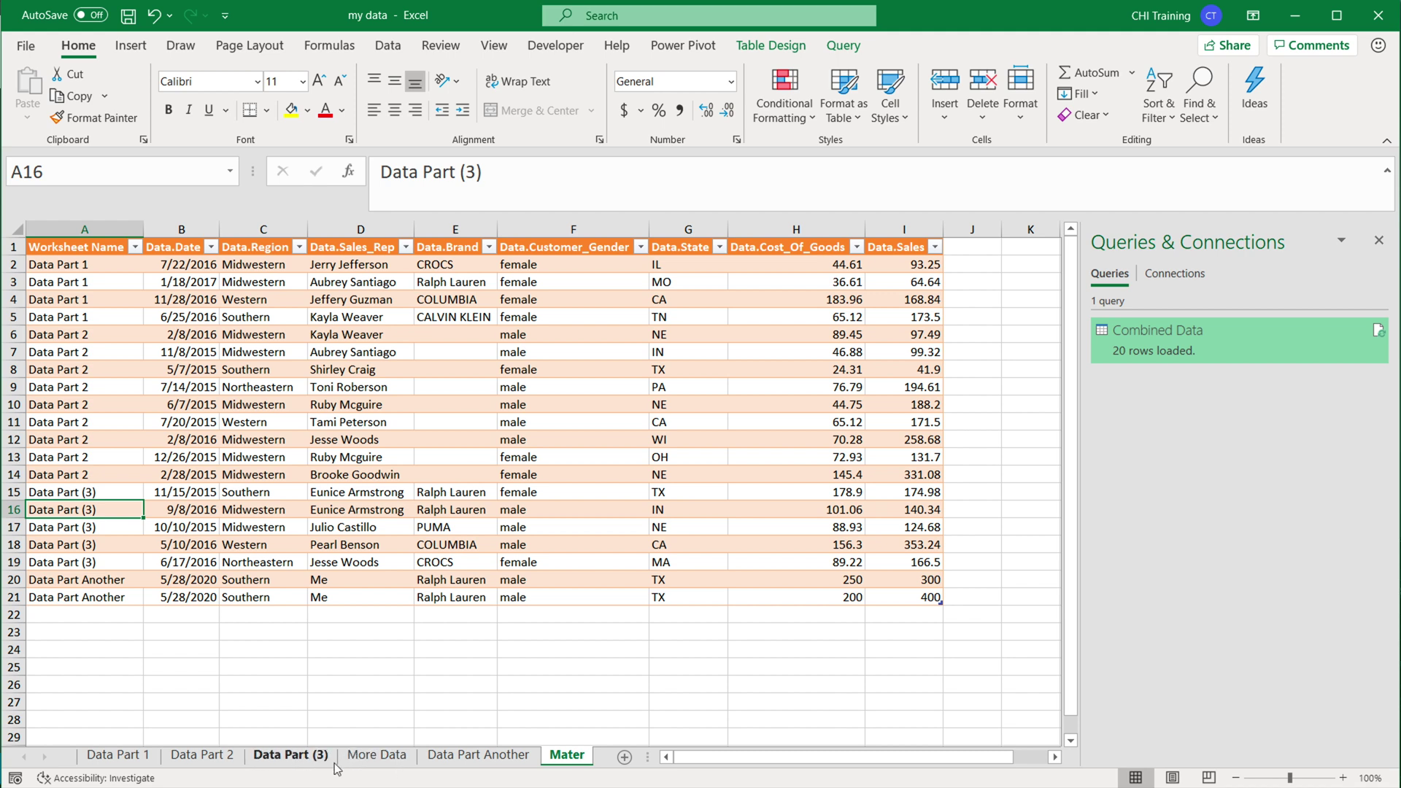
# Rename the More Data sheet as Data Part More and return to the Mater sheet.
pyautogui.click(376, 759)
pyautogui.doubleClick(375, 758)
pyautogui.write('Data Part More')
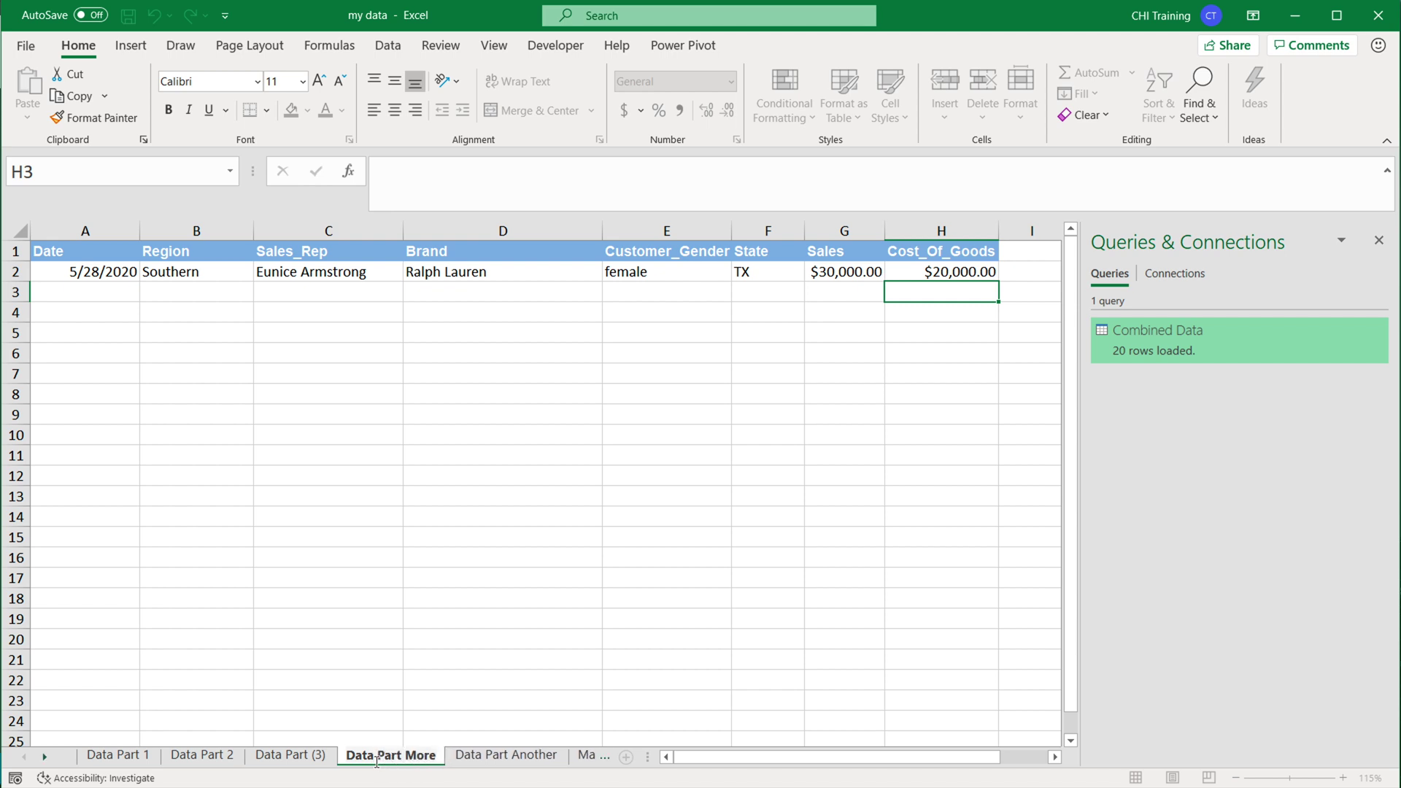
pyautogui.press('Return')
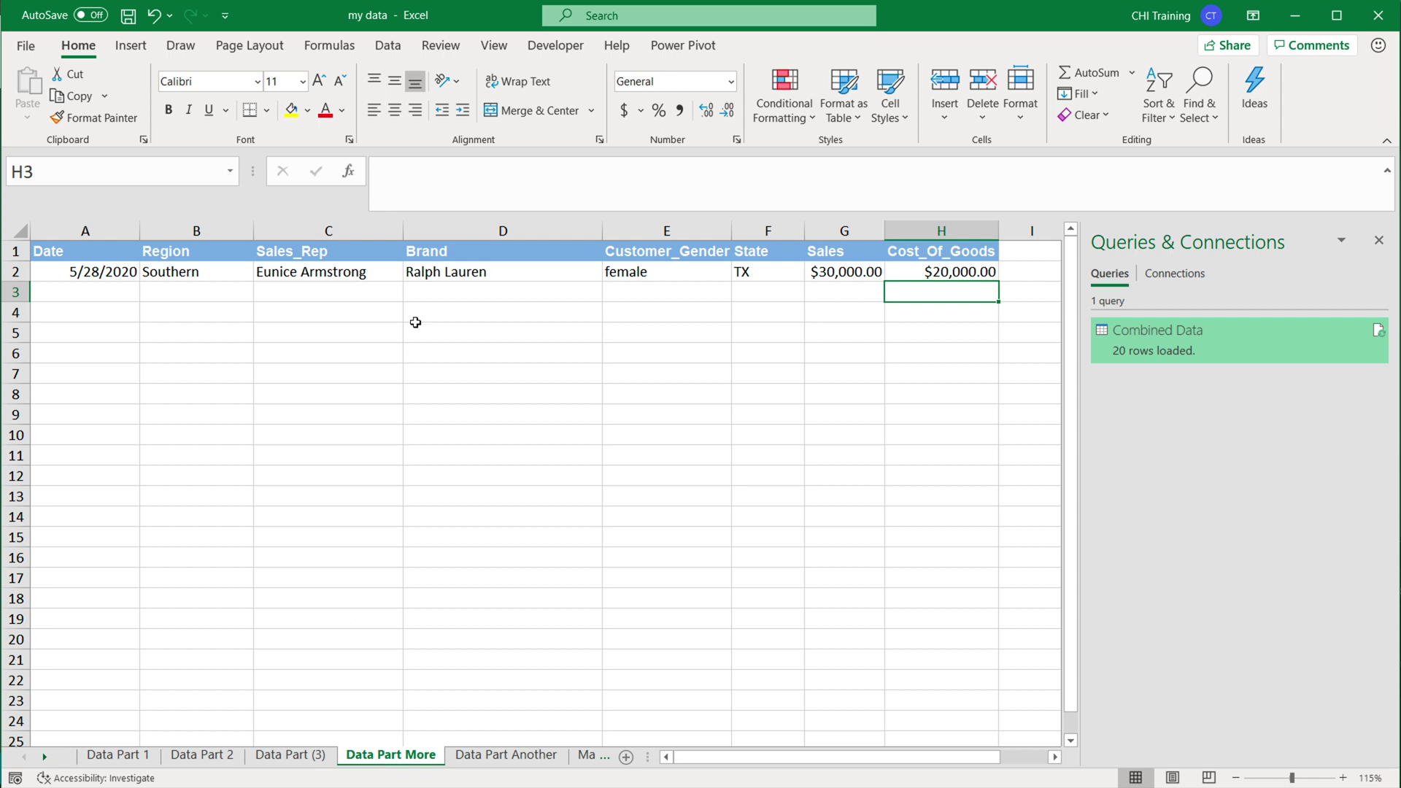
pyautogui.click(585, 757)
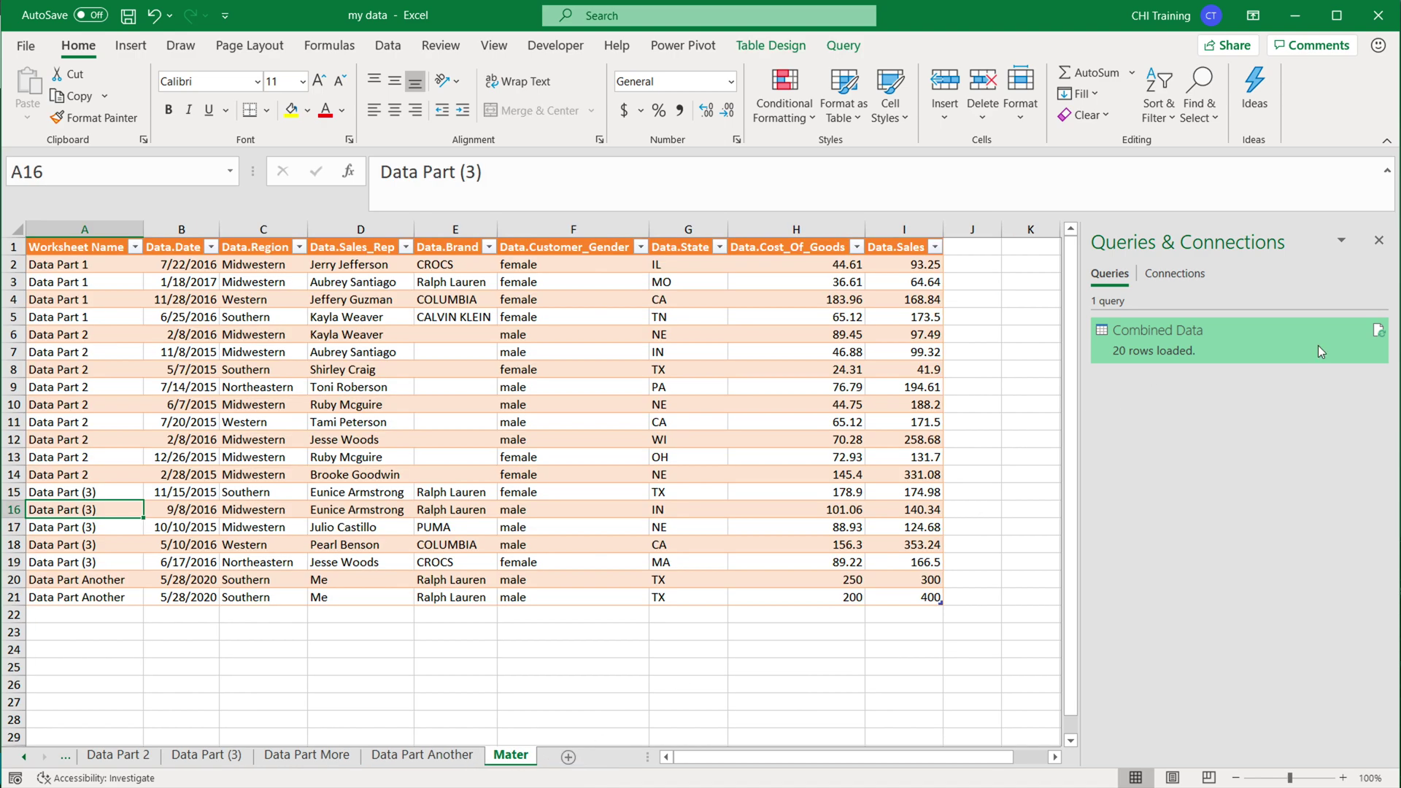
# Refresh the Combined Data query on the Mater sheet to bring in the Data Part More sheet.
pyautogui.click(1379, 330)
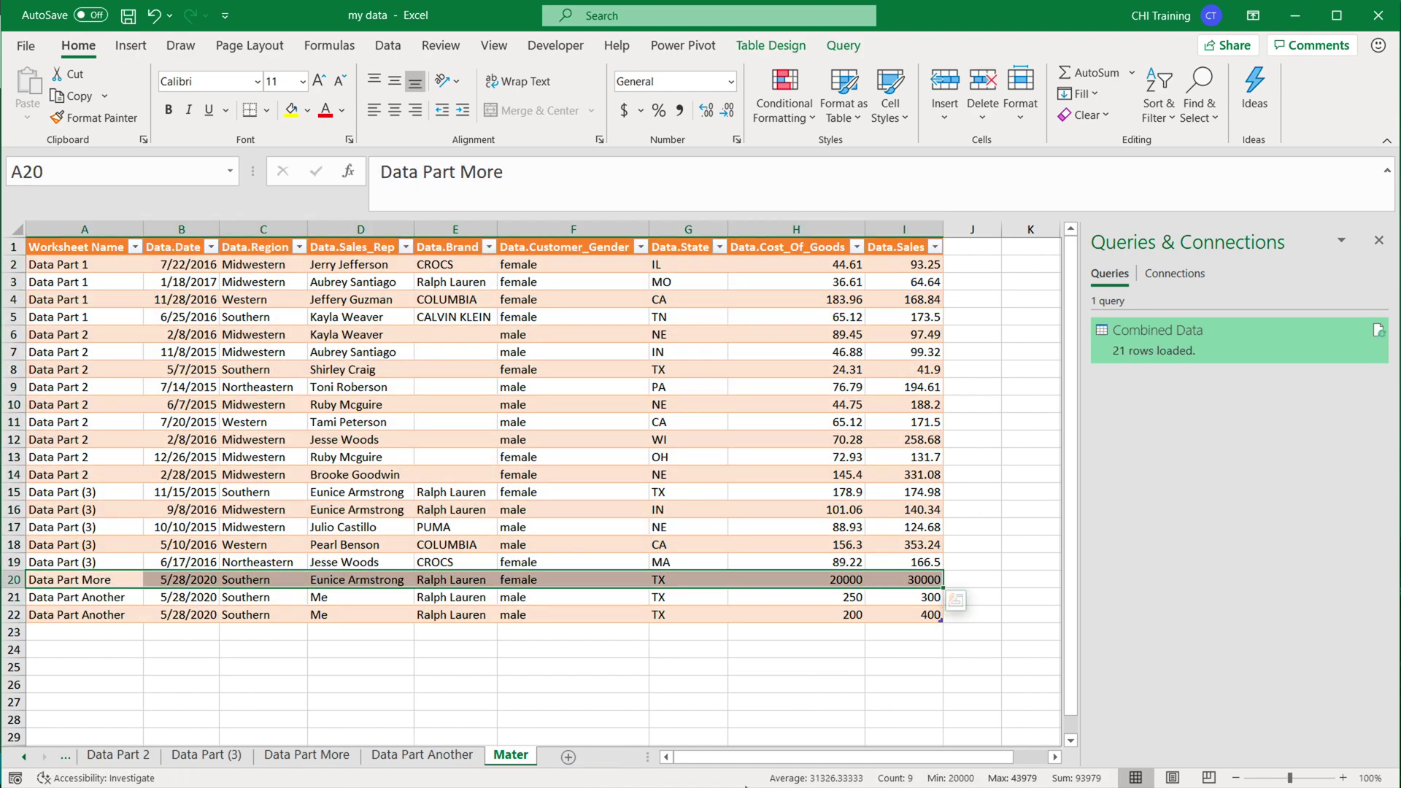
pyautogui.click(184, 337)
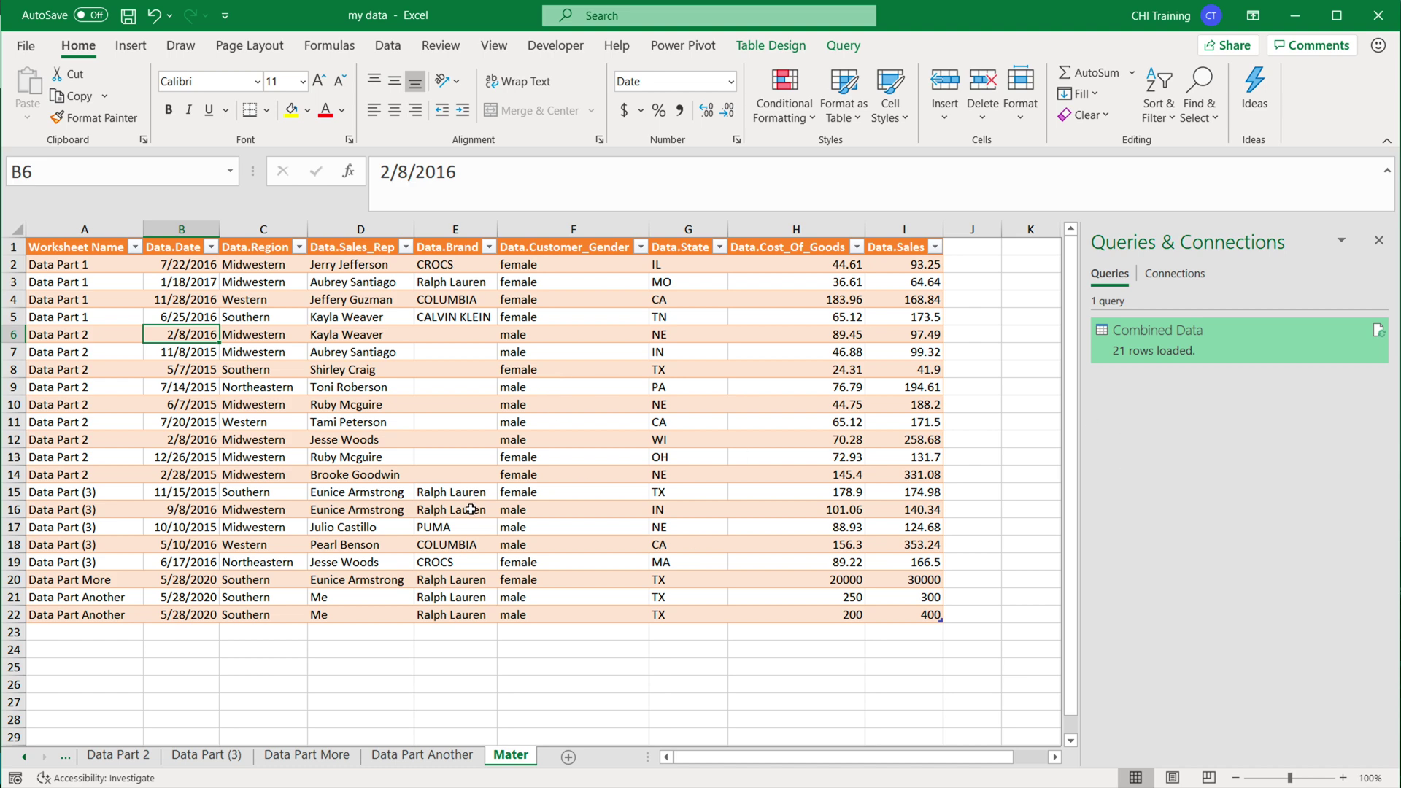
# Sort the Combined Data query by Data.Date in descending order and load the result back to the Mater sheet.
pyautogui.rightClick(1153, 335)
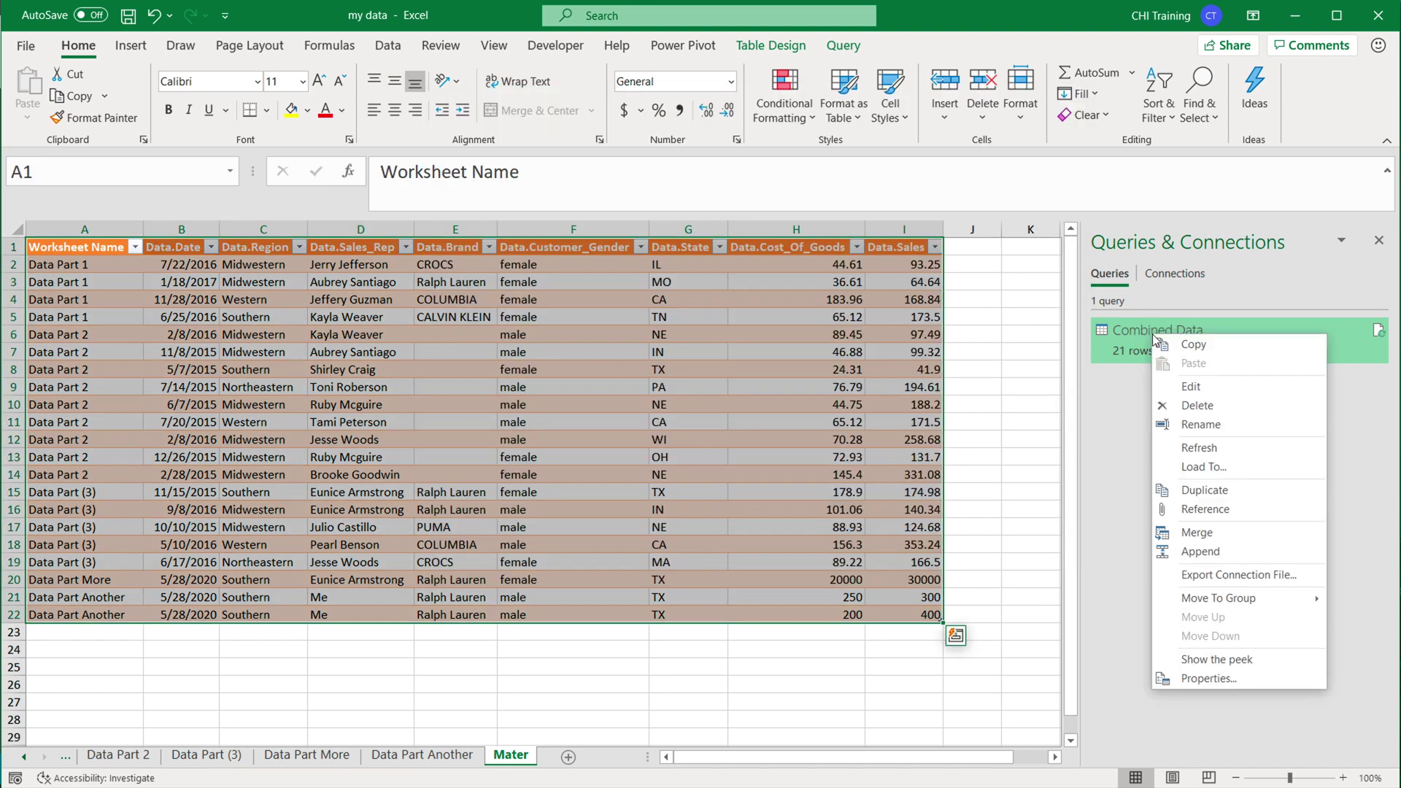
pyautogui.click(1204, 389)
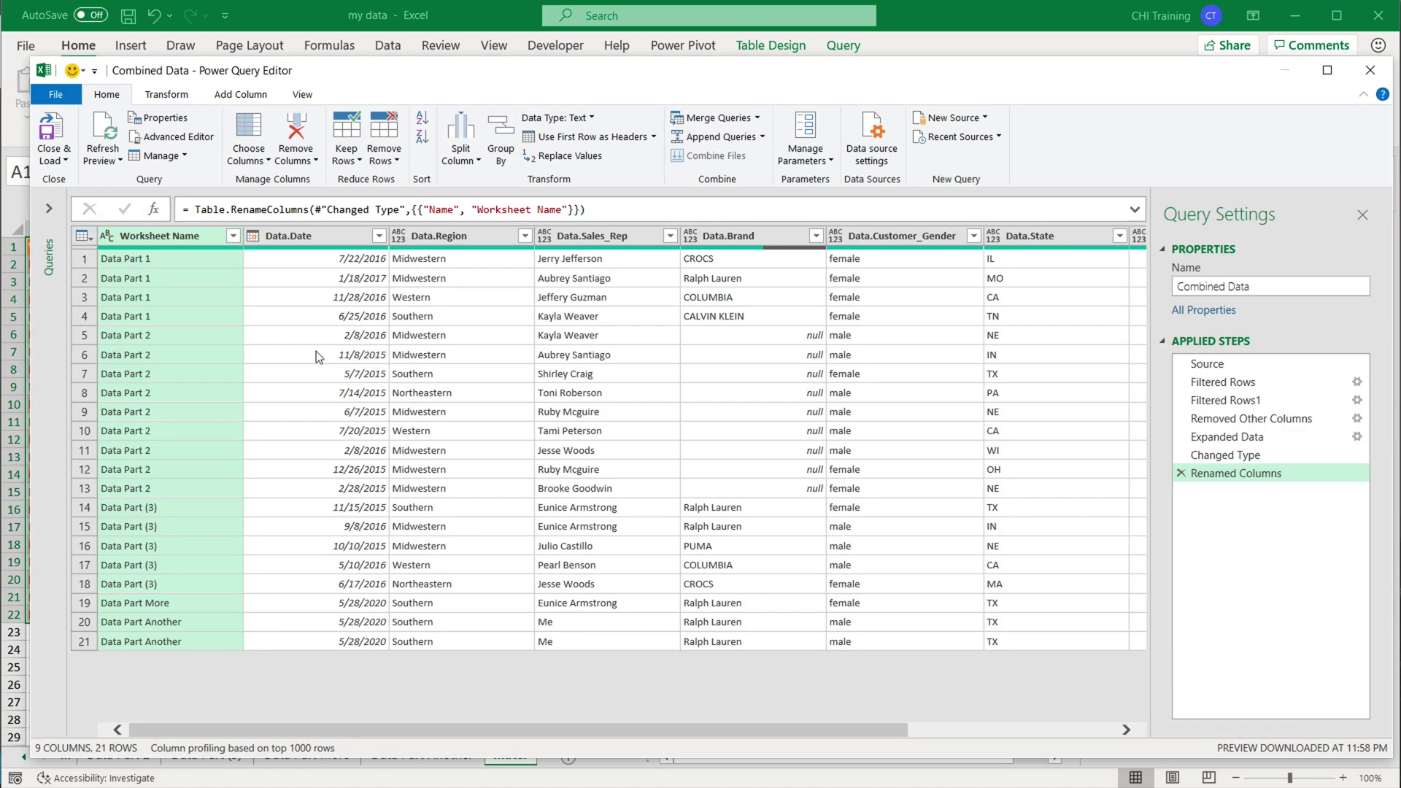
pyautogui.click(378, 236)
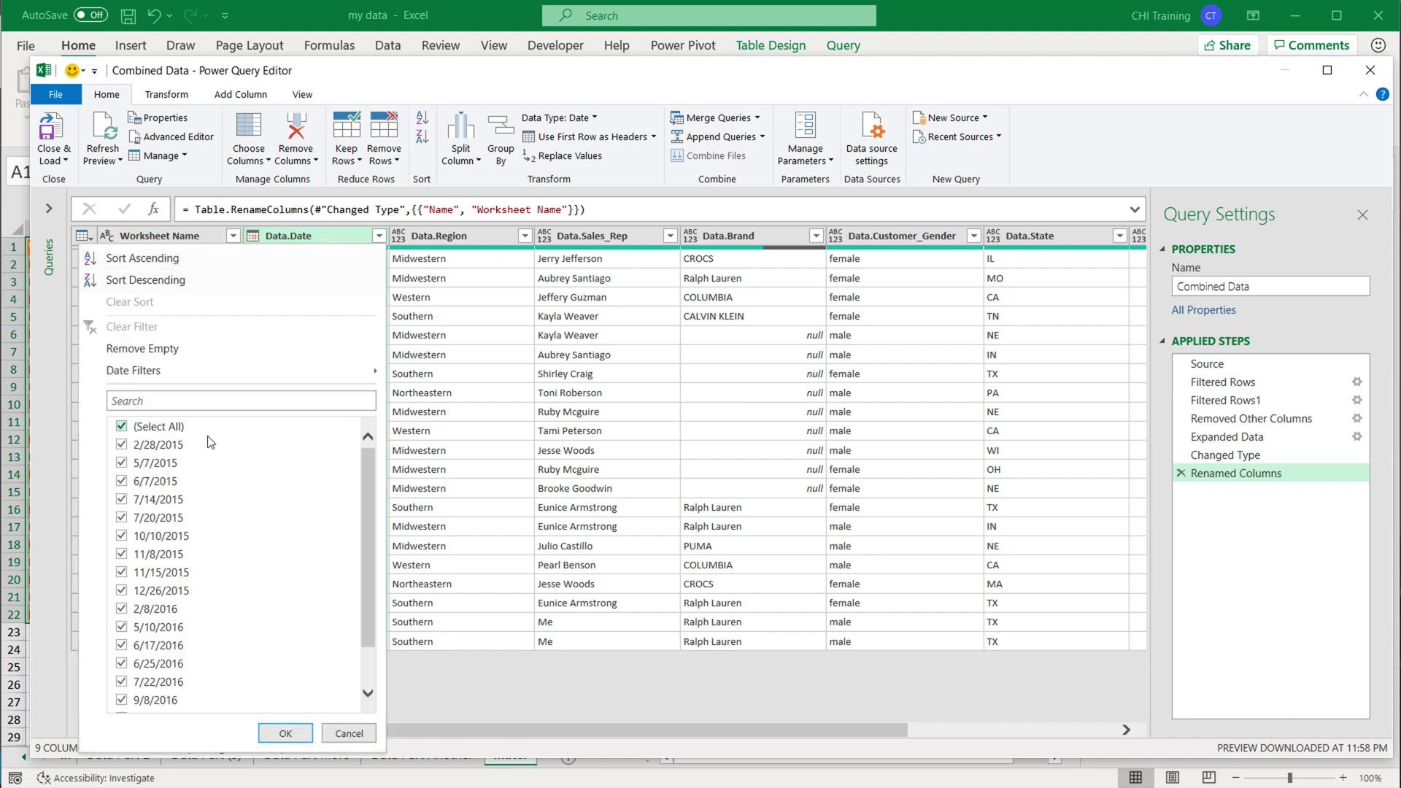
pyautogui.click(168, 283)
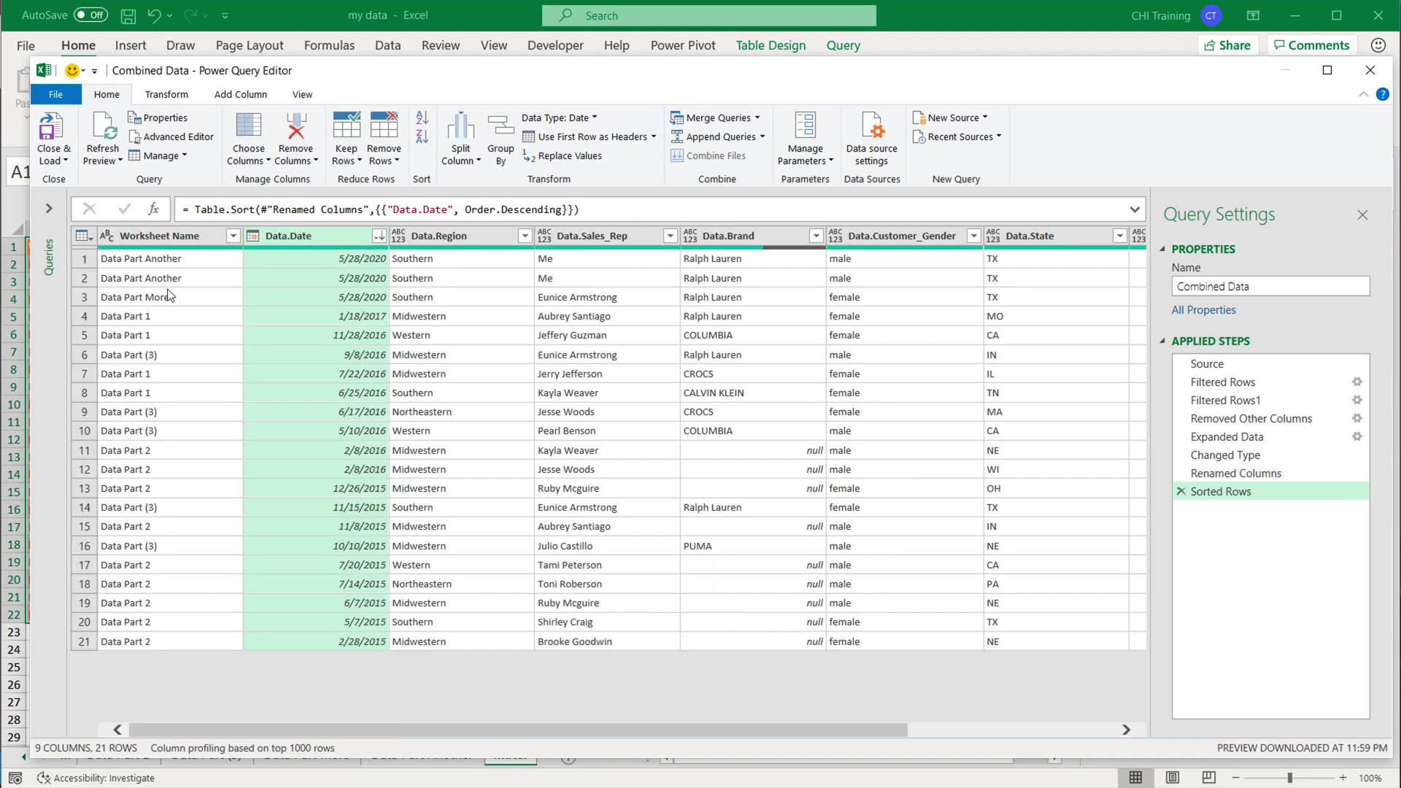
pyautogui.click(58, 160)
pyautogui.click(97, 182)
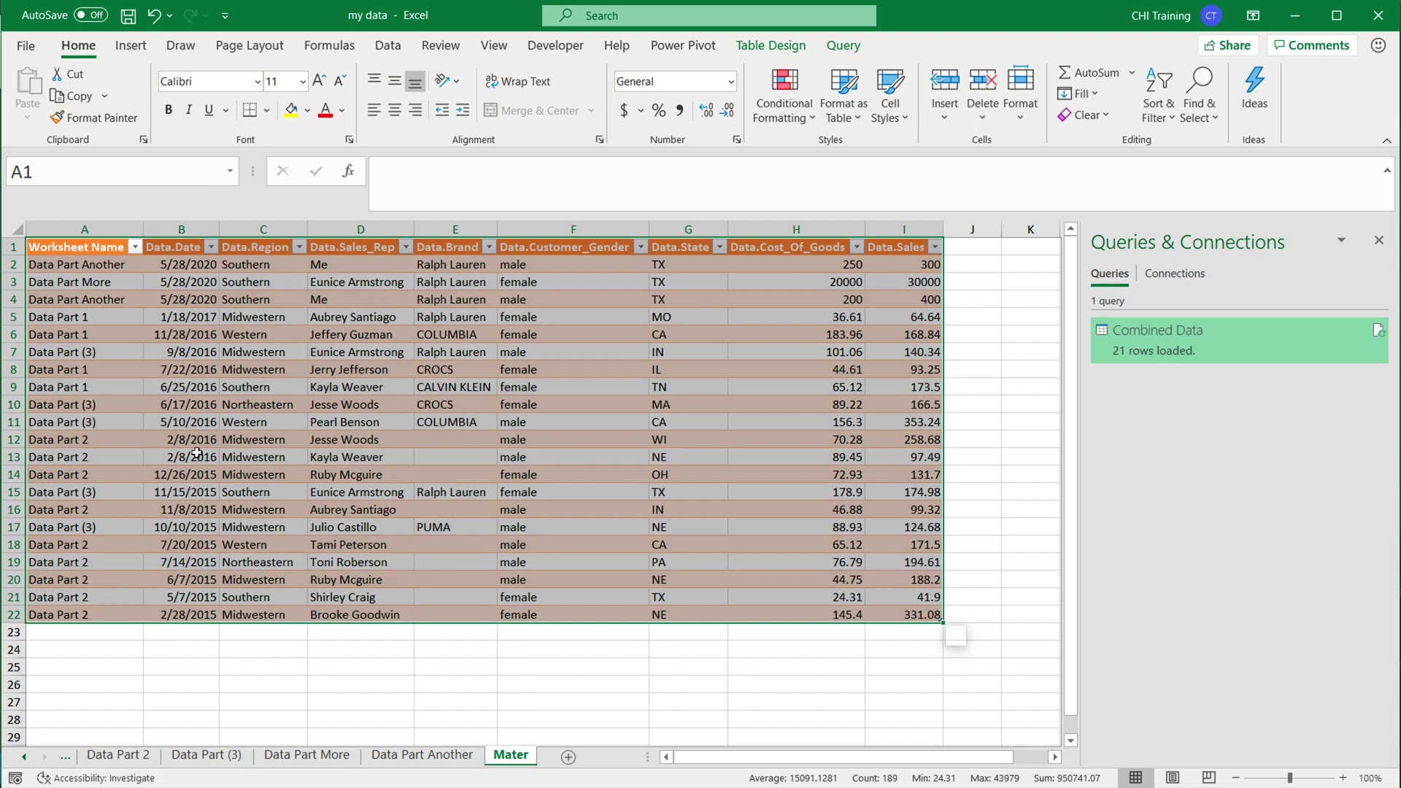
pyautogui.click(180, 264)
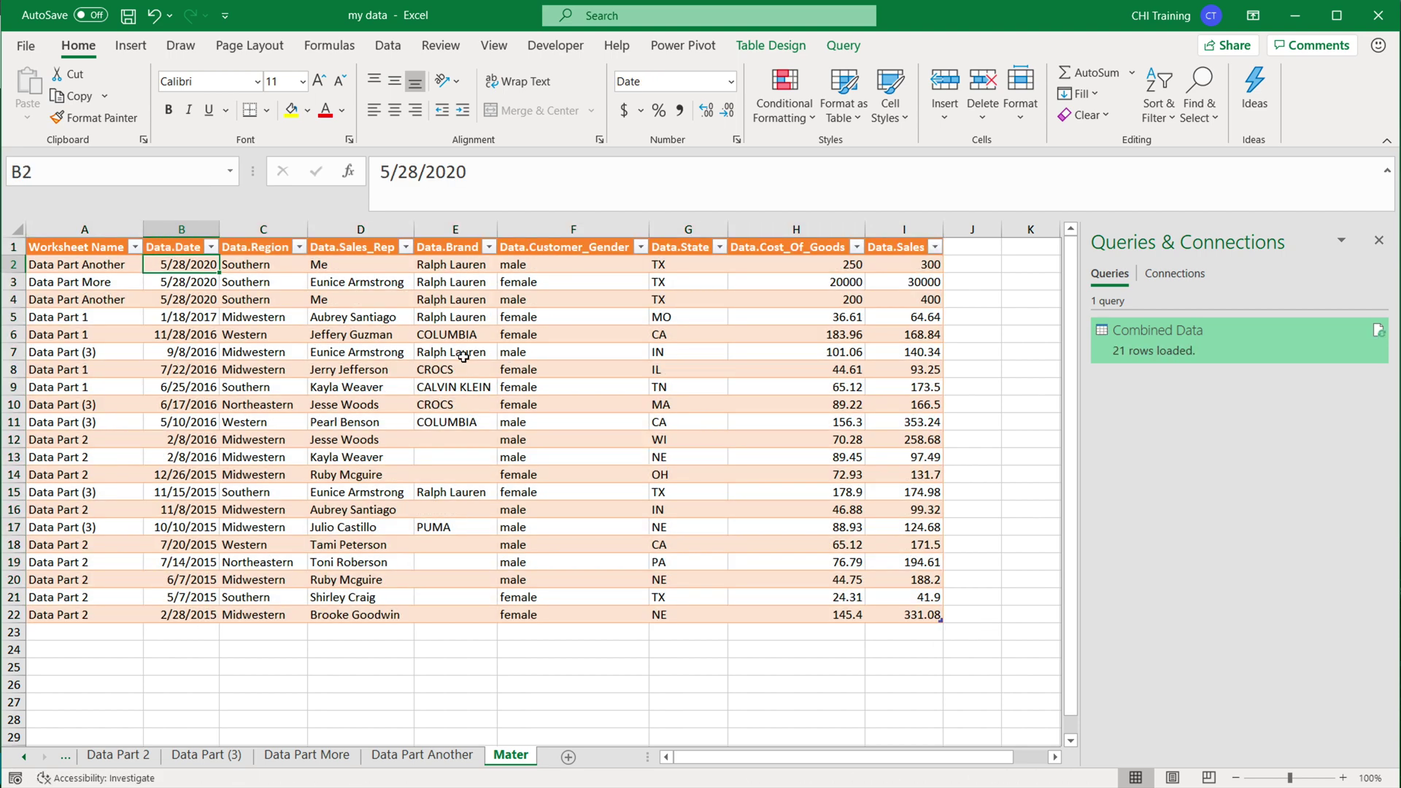
pyautogui.click(41, 252)
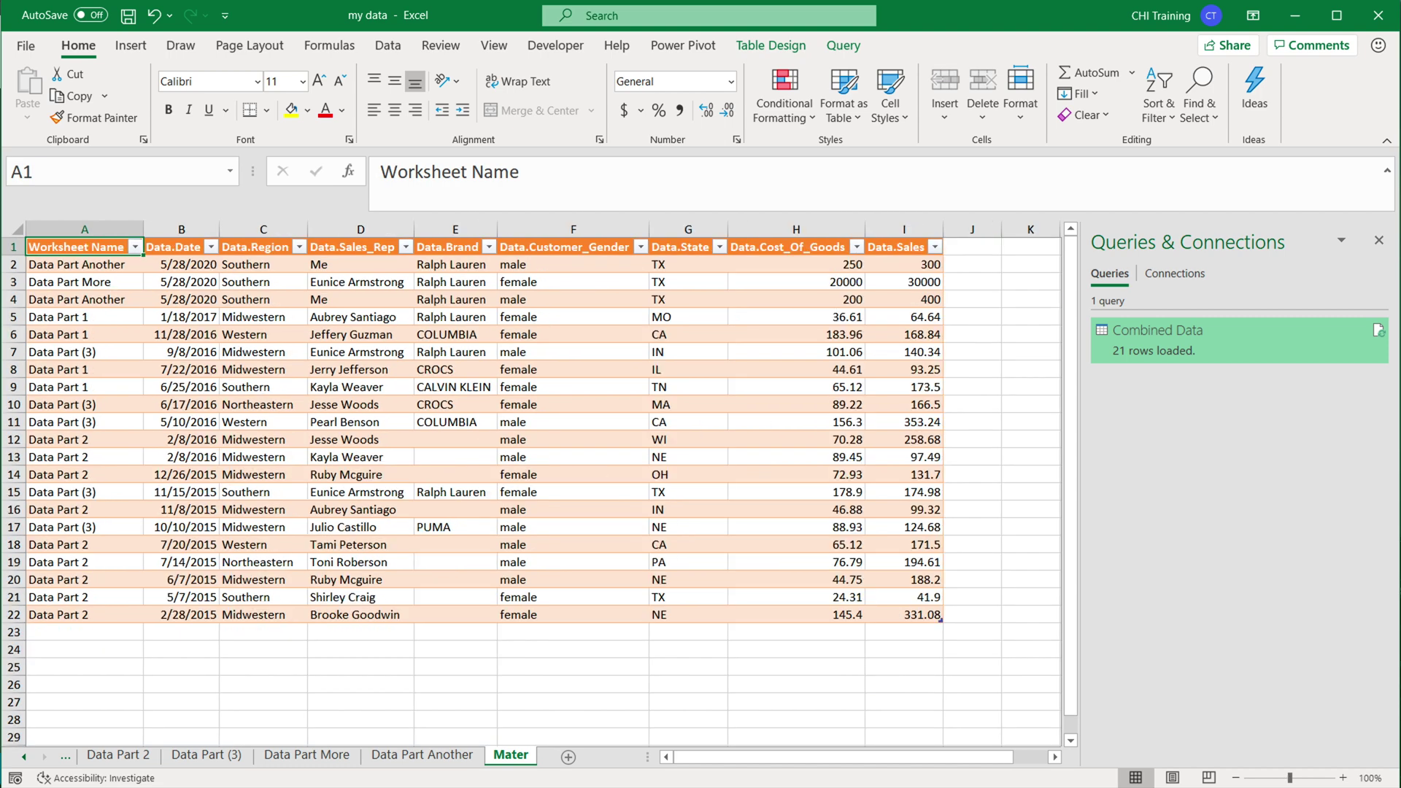
# Hide the workbook's queries and connections list and display it again.
pyautogui.click(1377, 241)
pyautogui.click(530, 359)
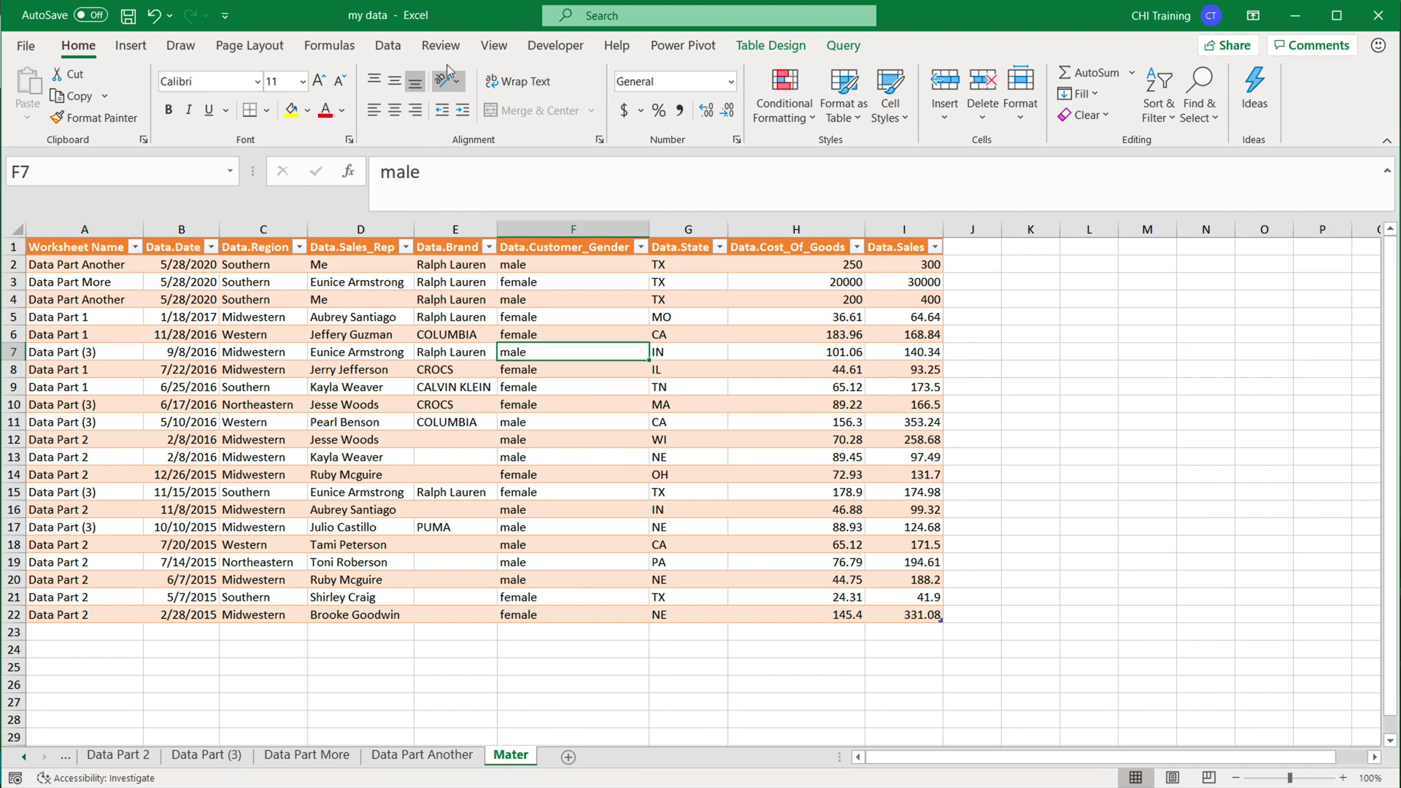
pyautogui.click(388, 49)
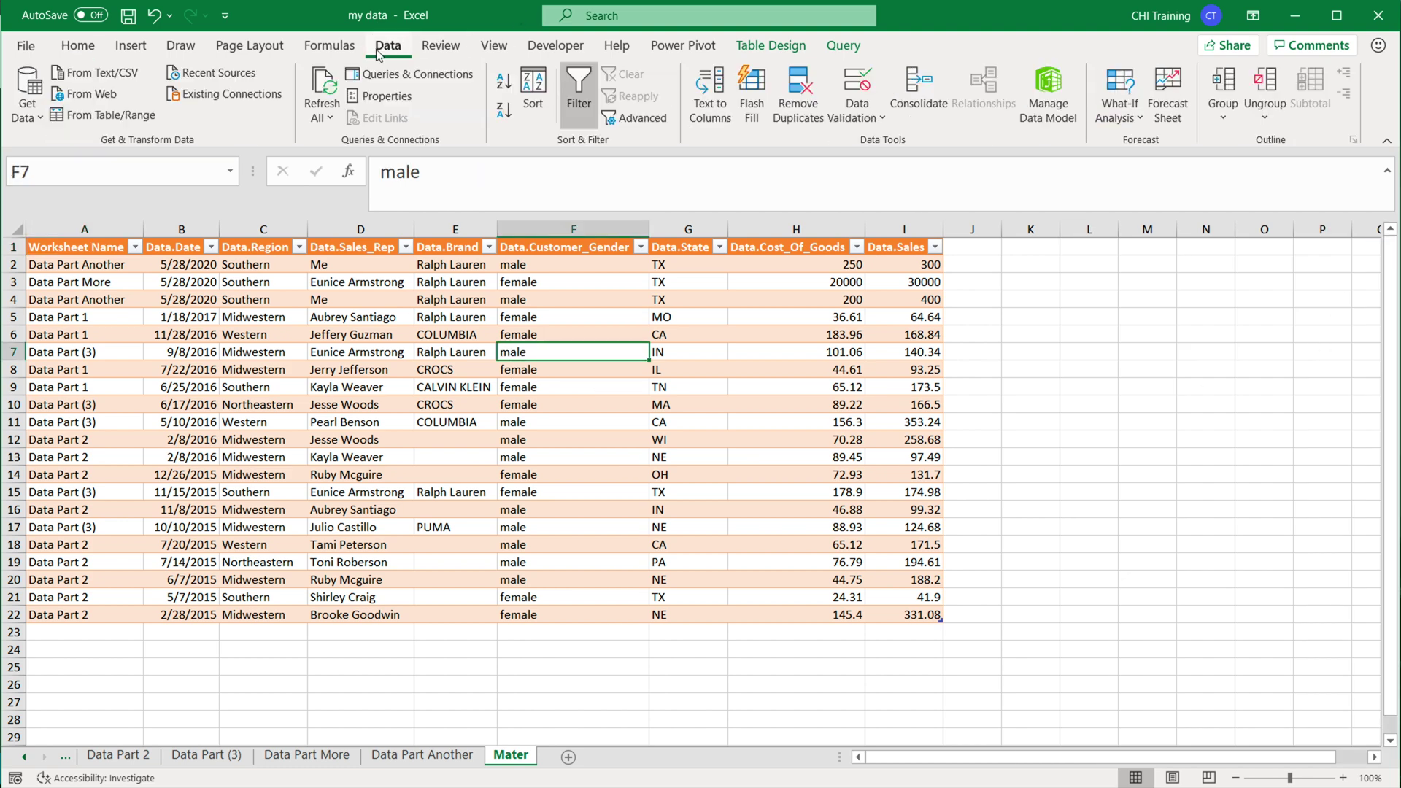
pyautogui.click(405, 76)
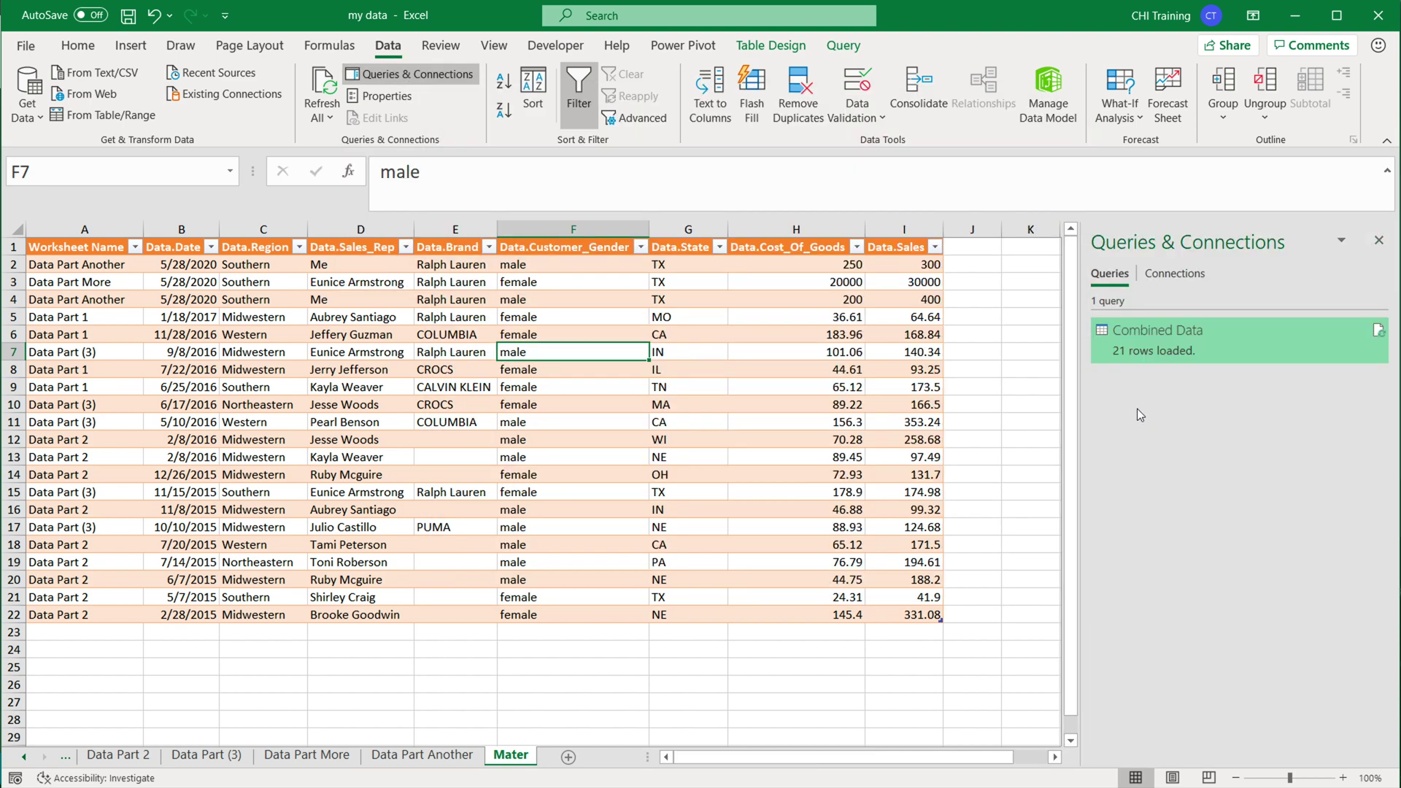
# Open the Combined Data query for editing and examine its Source step.
pyautogui.moveTo(1150, 347)
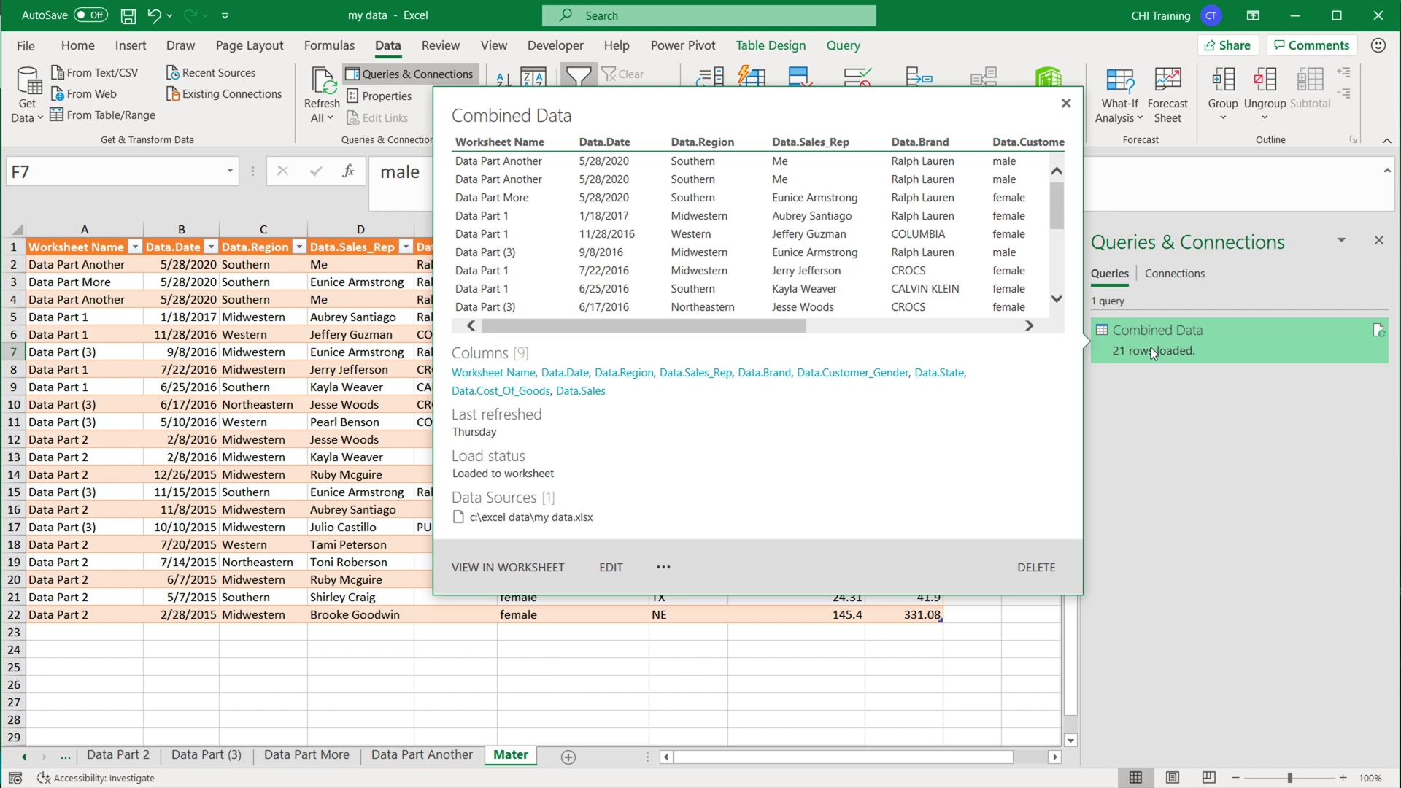
pyautogui.rightClick(1174, 335)
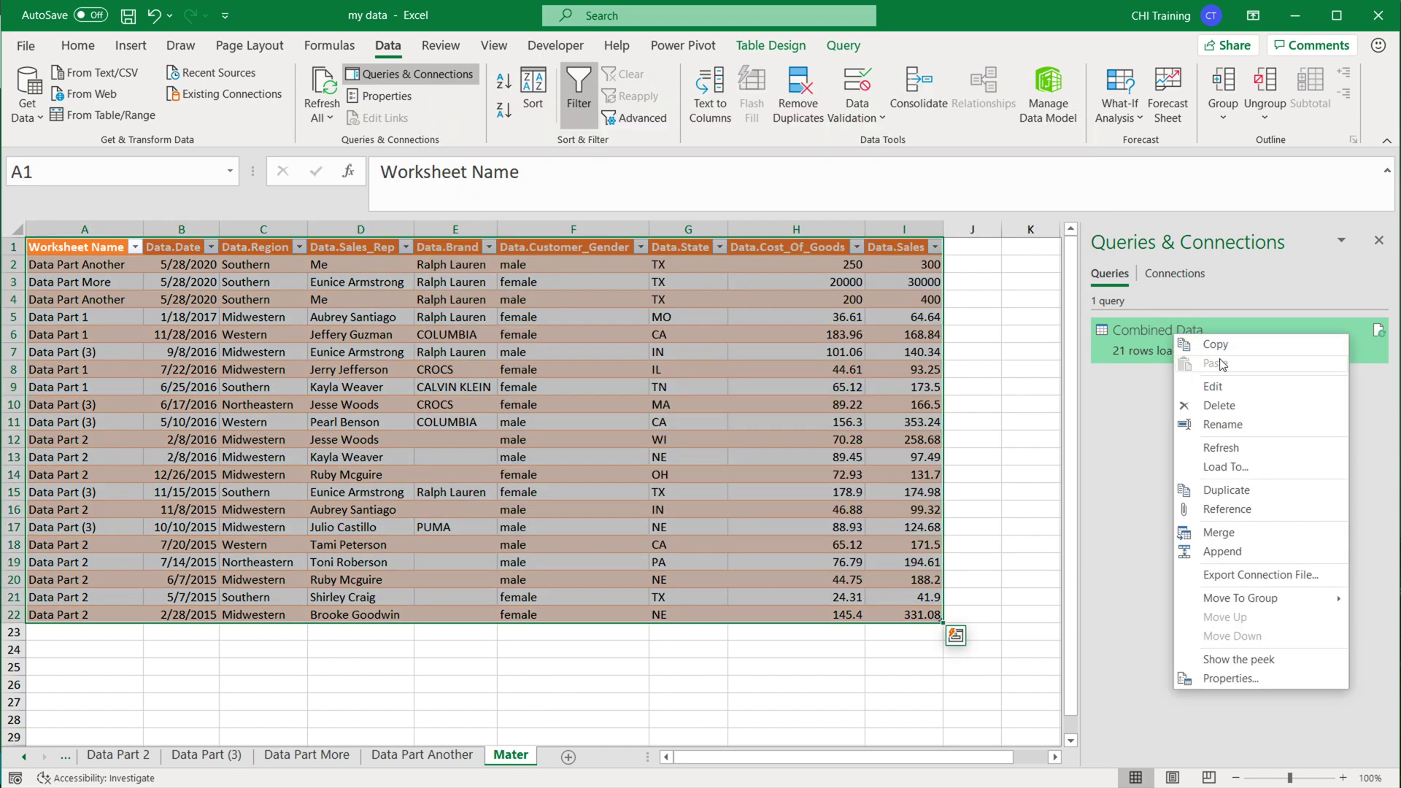
pyautogui.click(1237, 392)
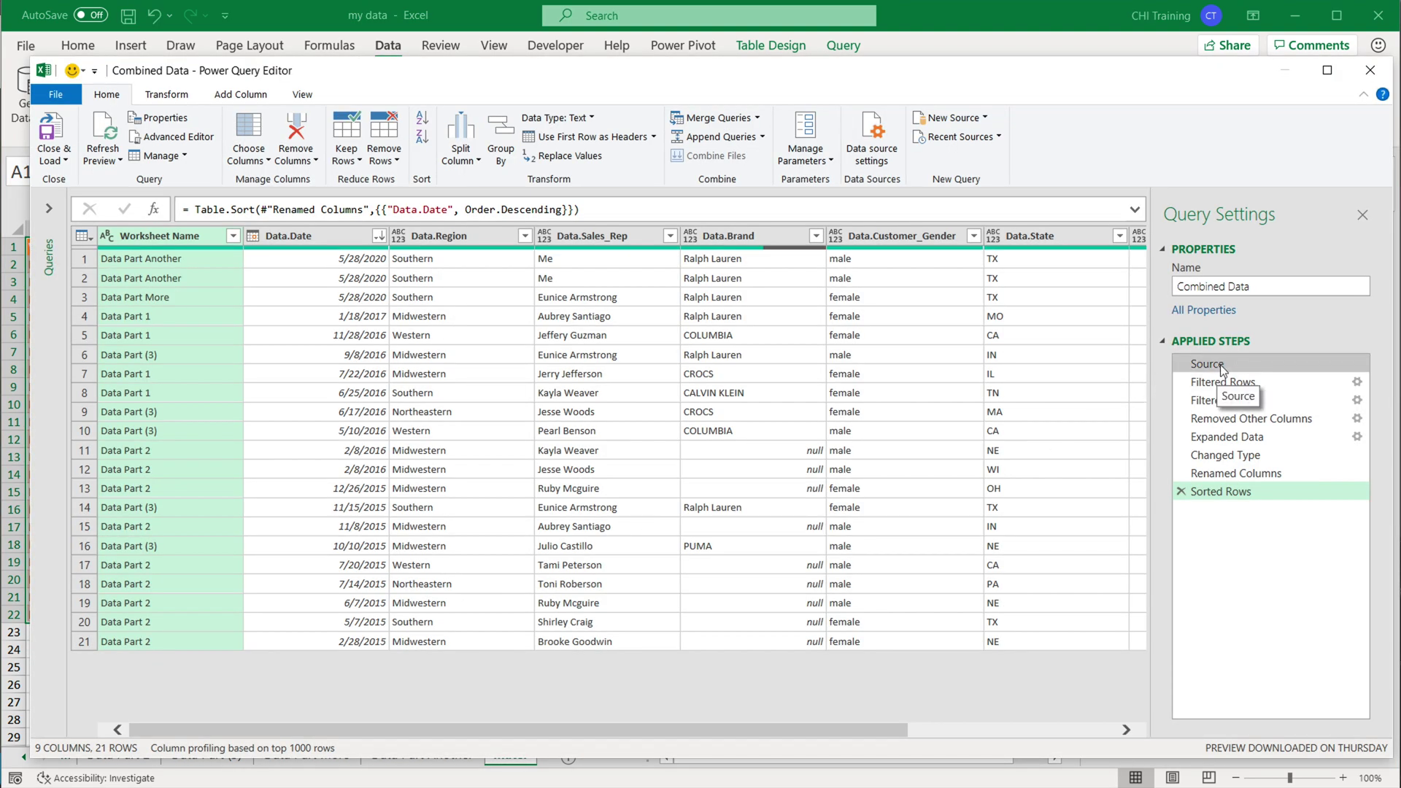
pyautogui.click(1219, 367)
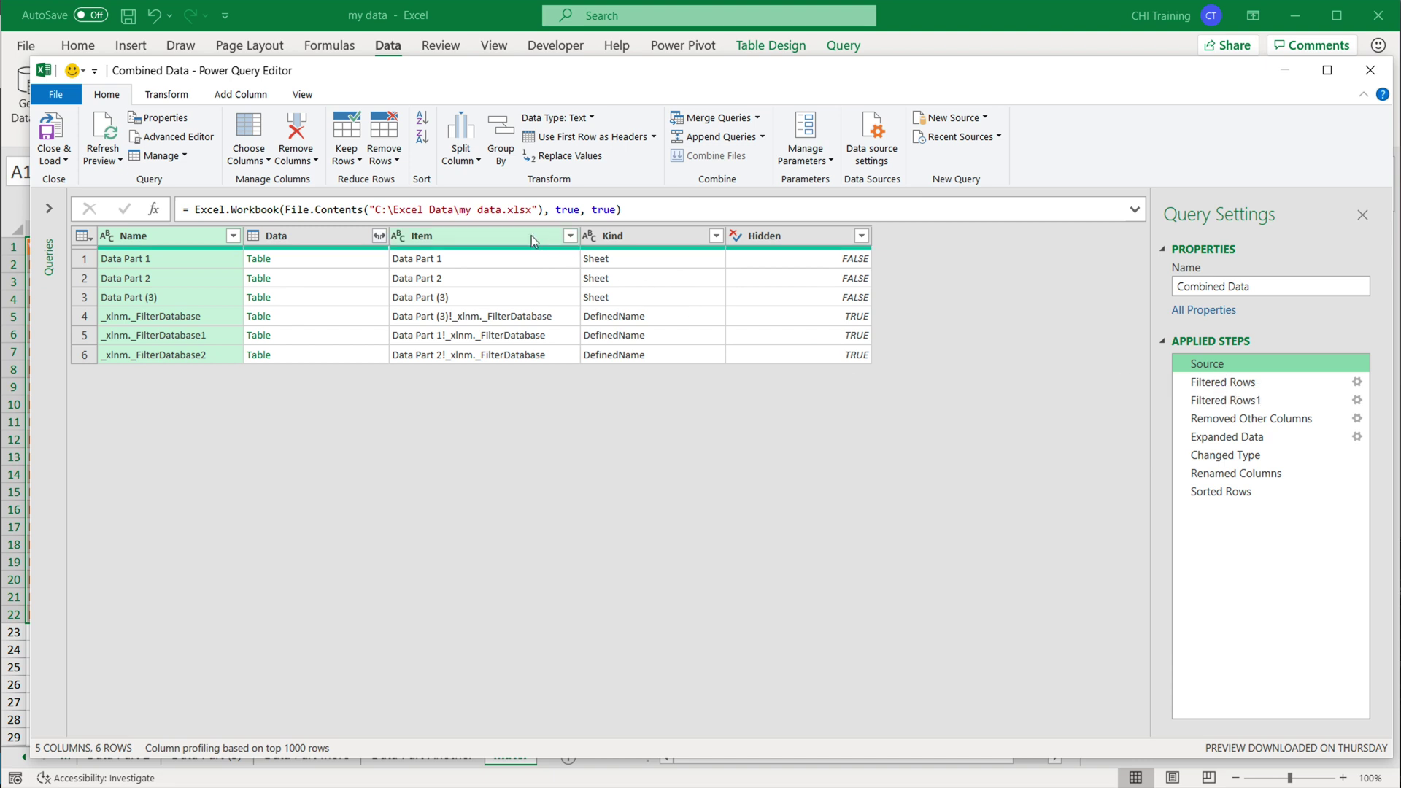